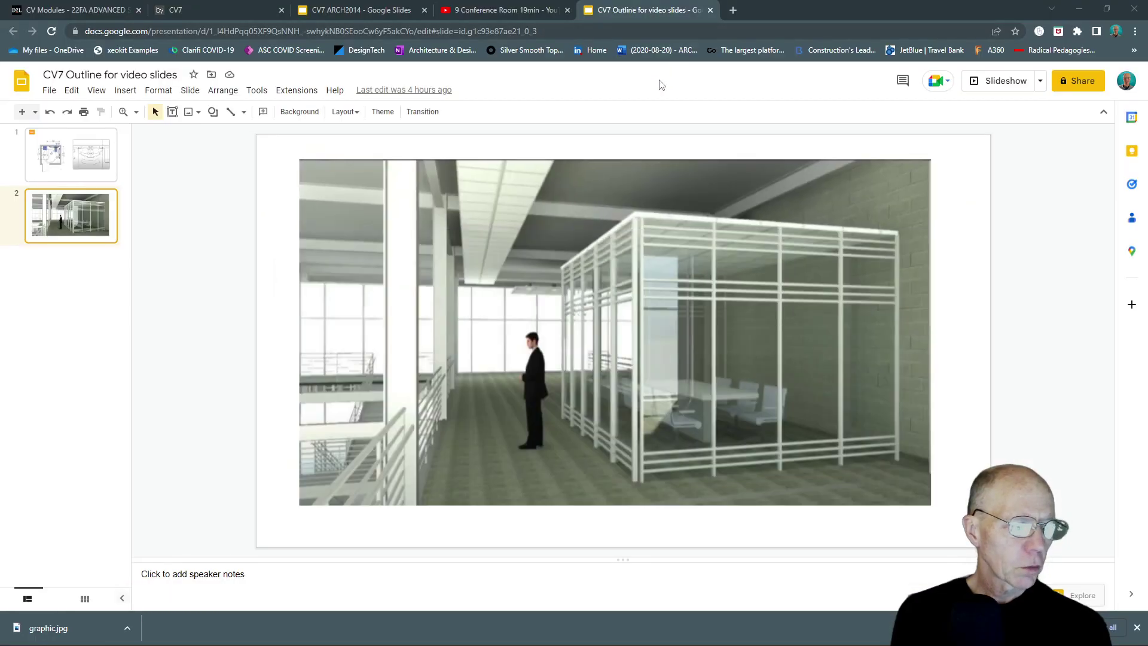
Step: Create a new family, Family10, from the Generic Model floor based template
mouse_move(137, 642)
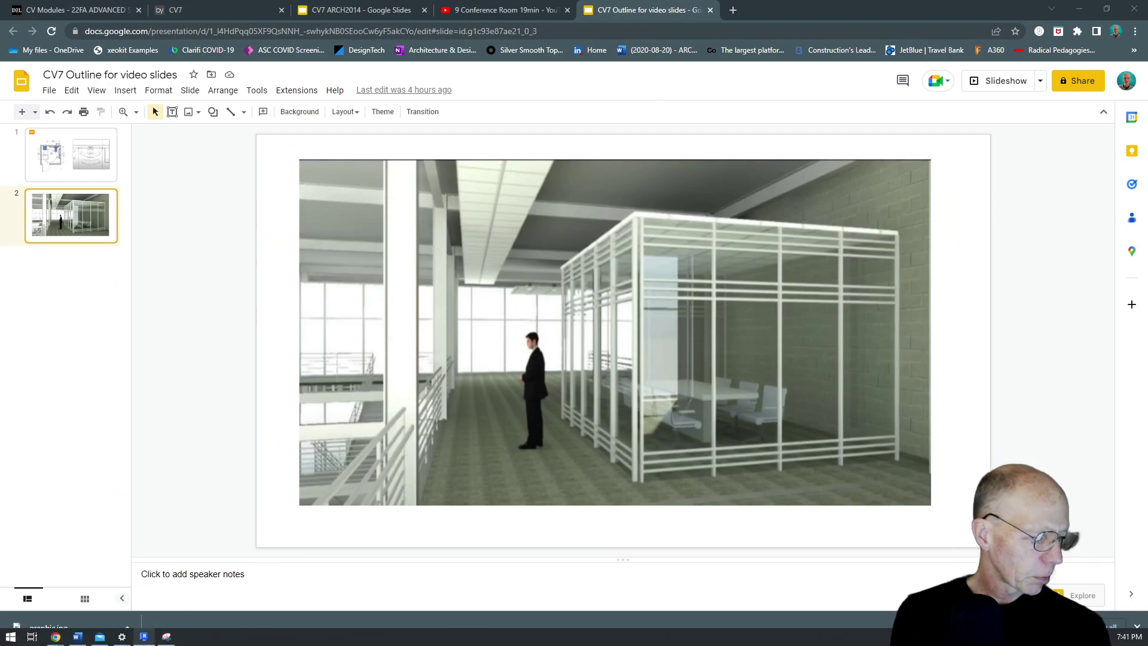
left_click(141, 637)
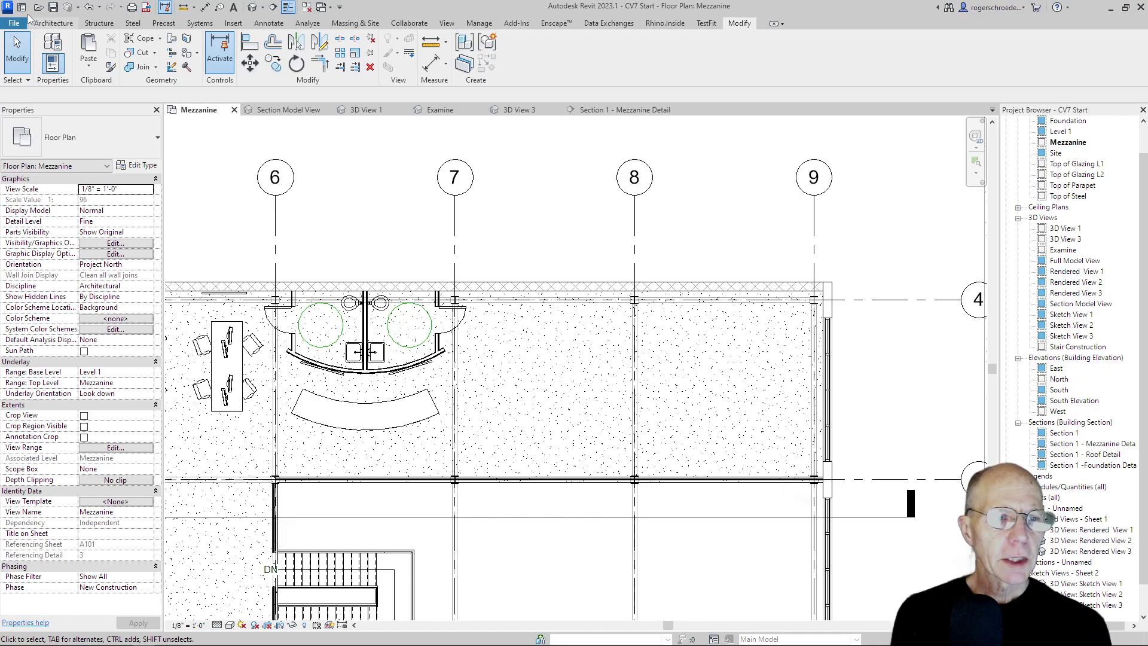
left_click(18, 23)
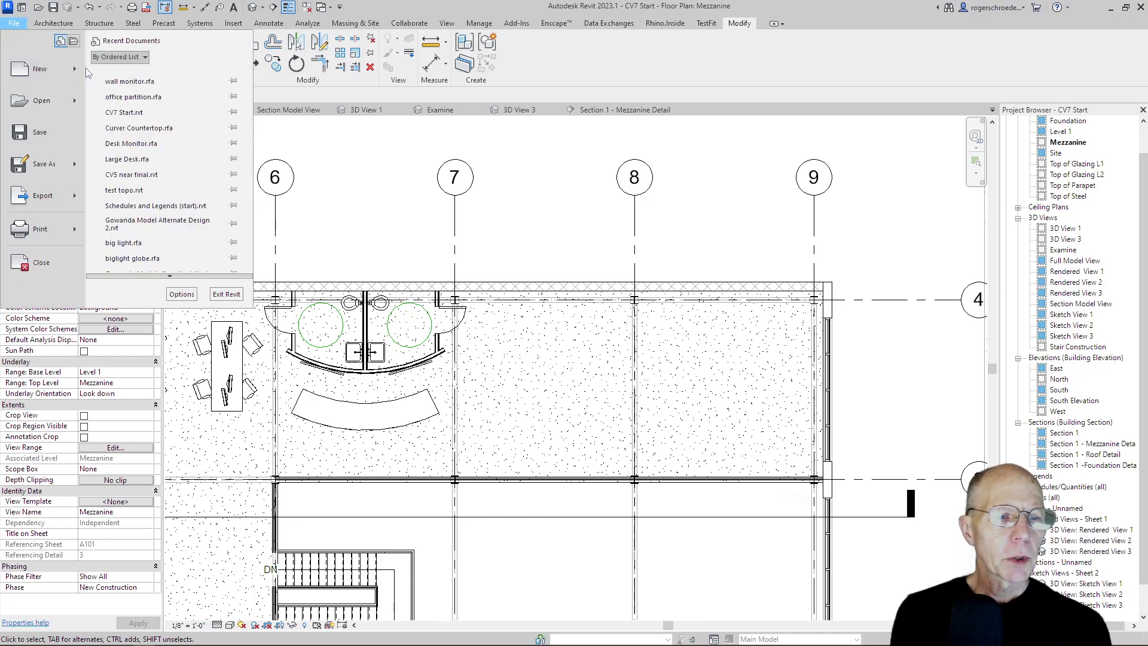
mouse_move(72, 69)
left_click(120, 108)
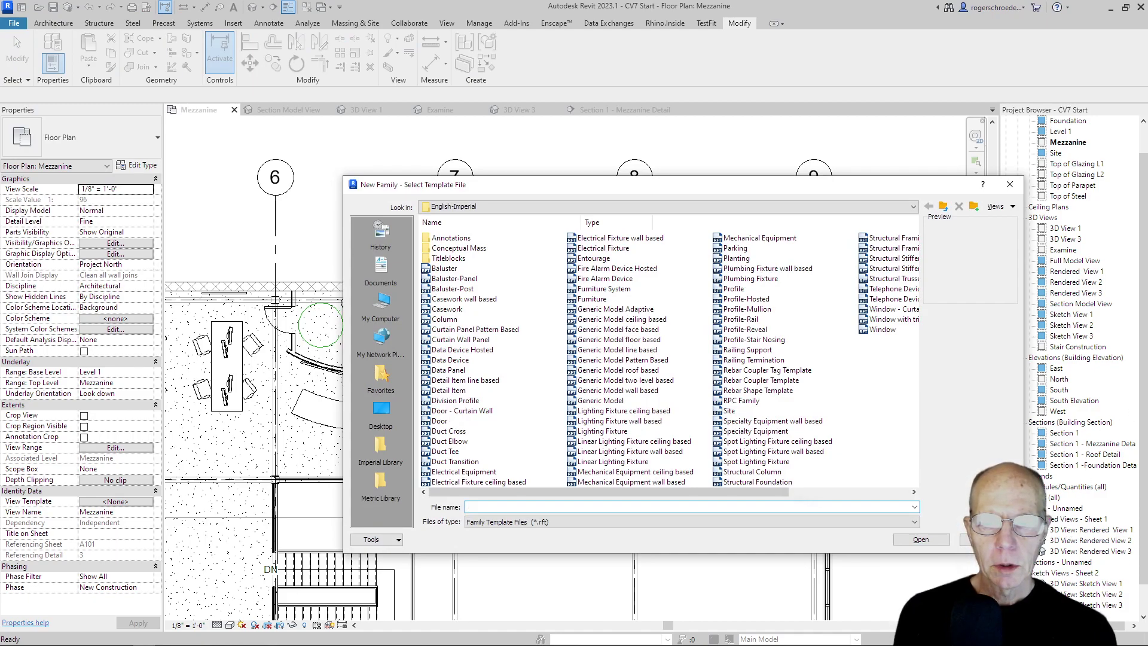
left_click(619, 339)
left_click(920, 540)
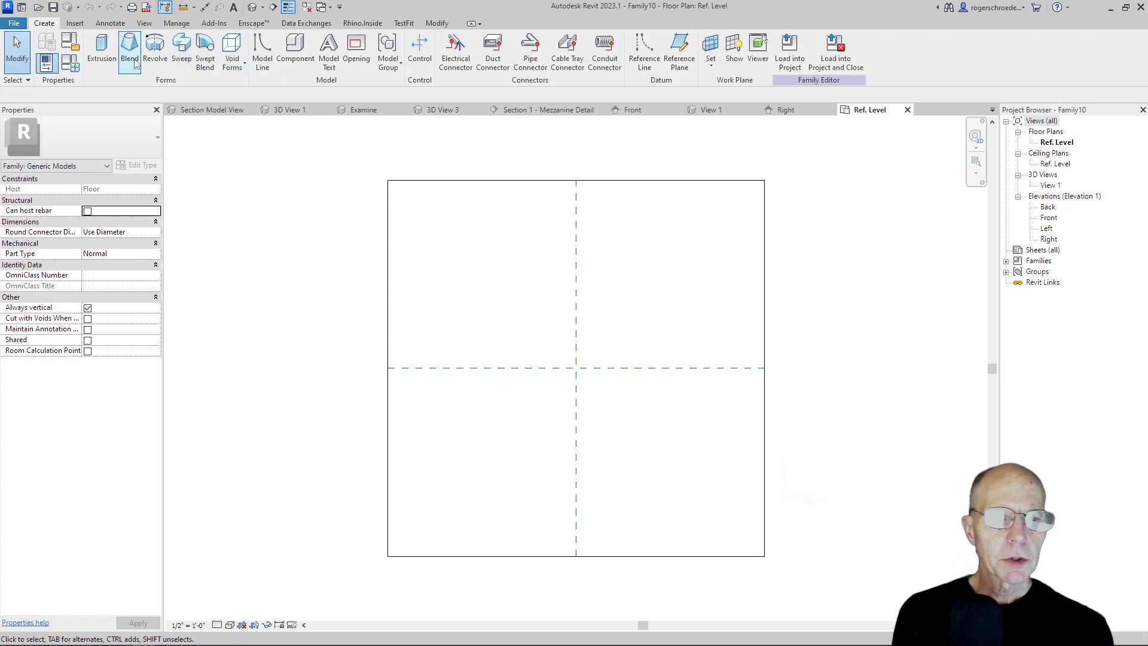
Step: Sketch a rectangle profile for a new solid extrusion
left_click(104, 58)
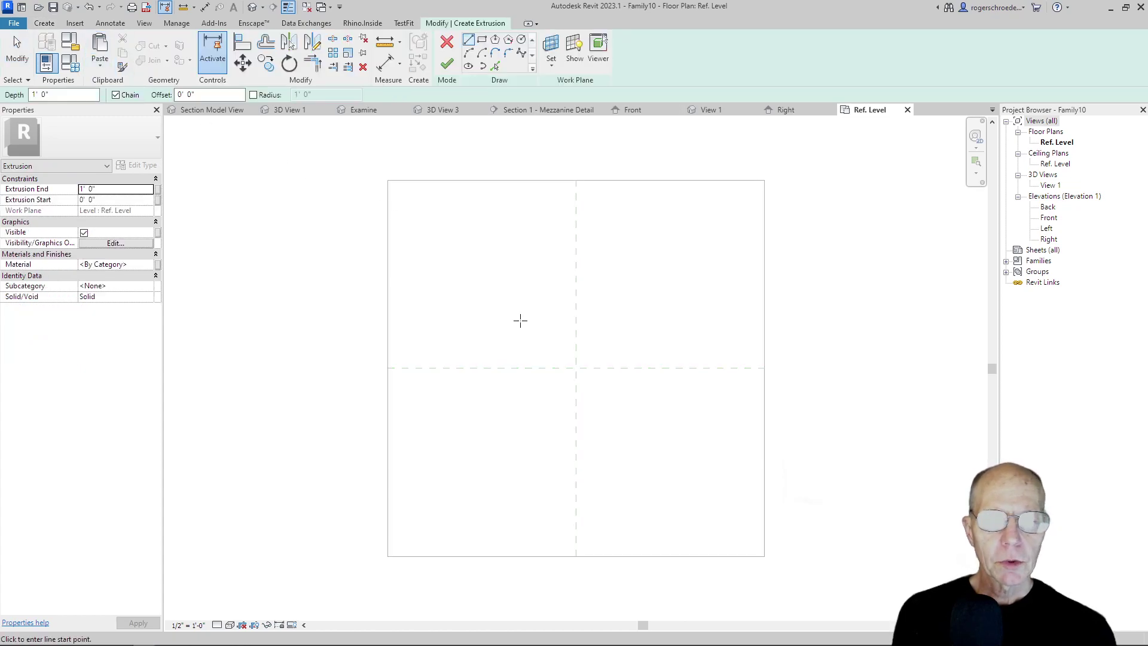
left_click(520, 342)
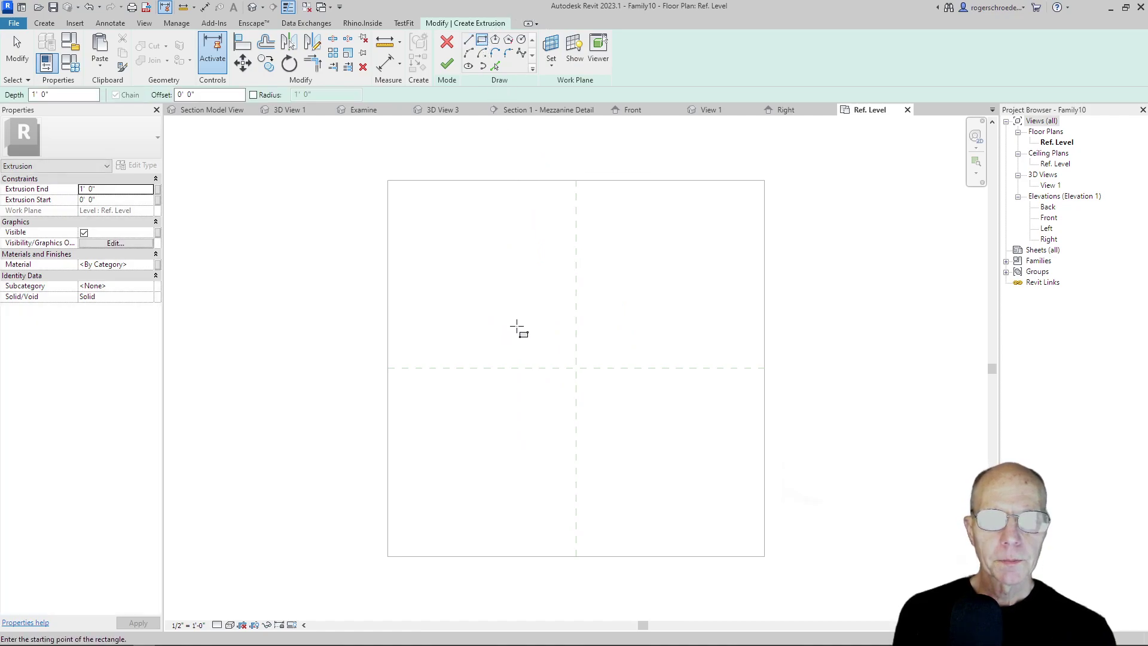
left_click(519, 327)
left_click(523, 348)
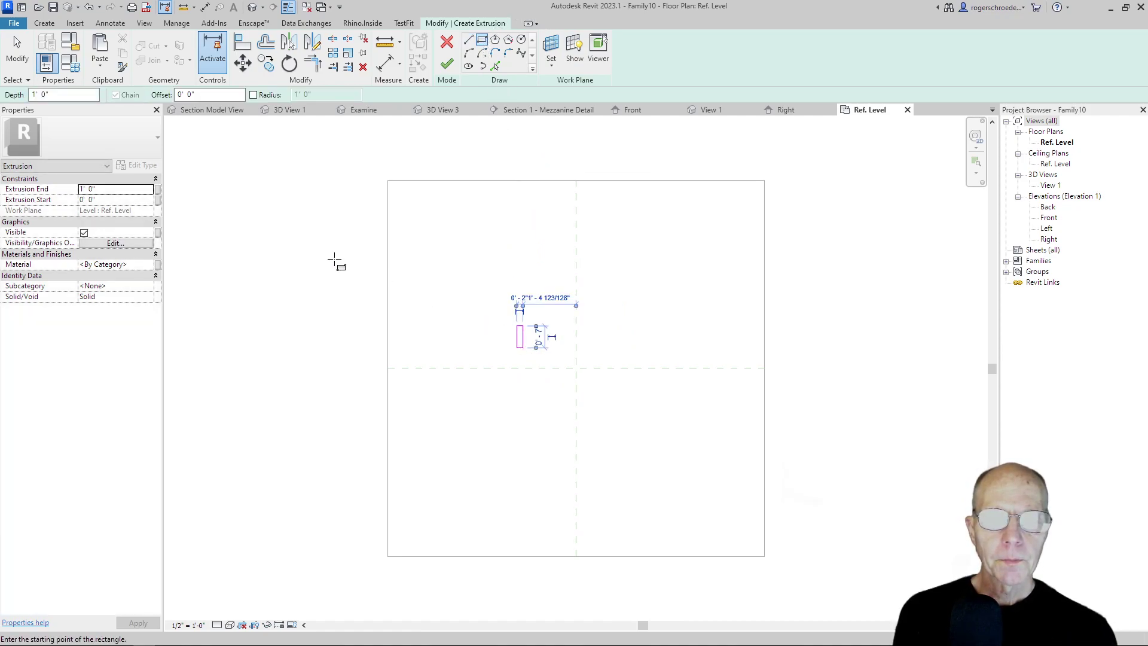
key("Escape")
key("Escape")
scroll(443, 283, "up", 2)
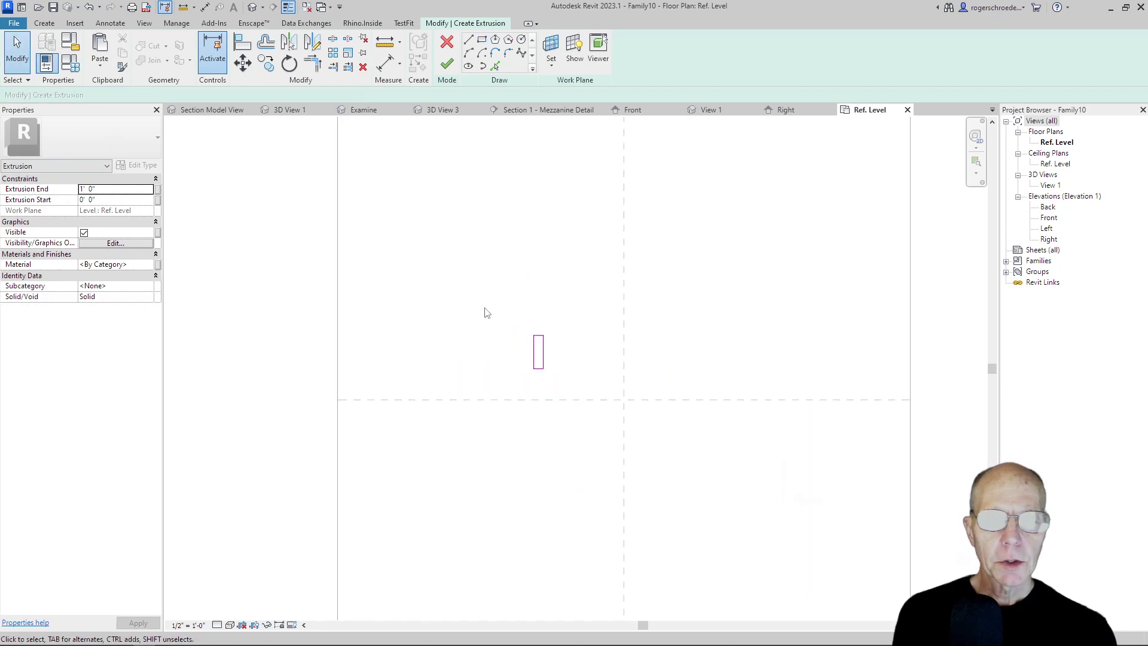
Step: Change the rectangle's 7" side to 4" and set Extrusion End to 10'
left_click(540, 346)
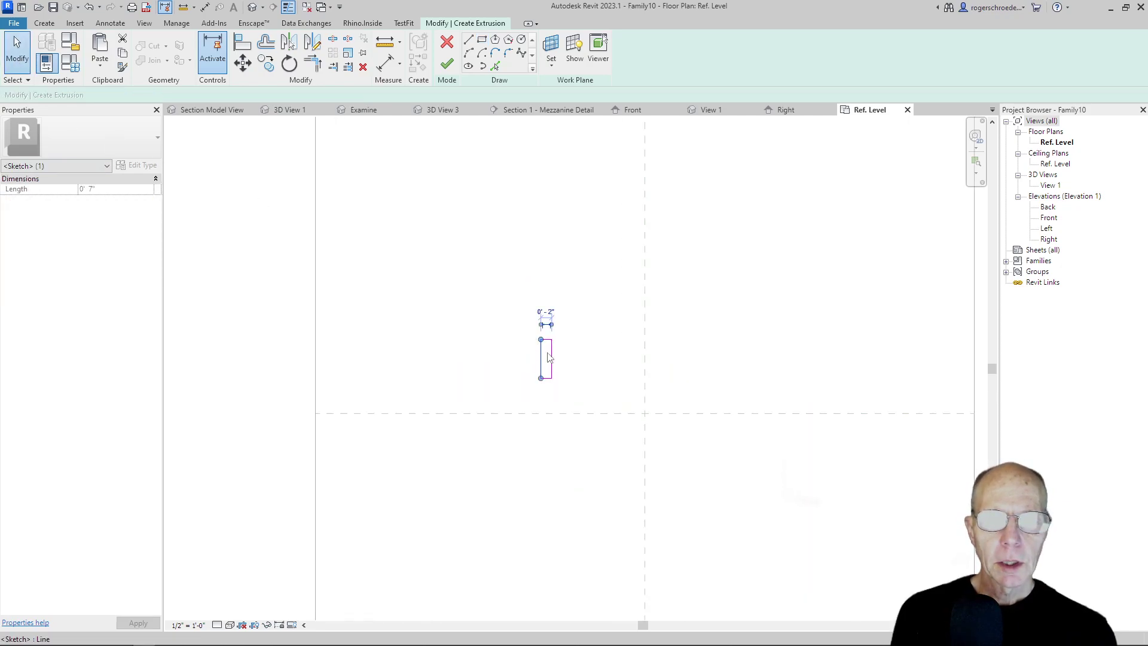
left_click(548, 389)
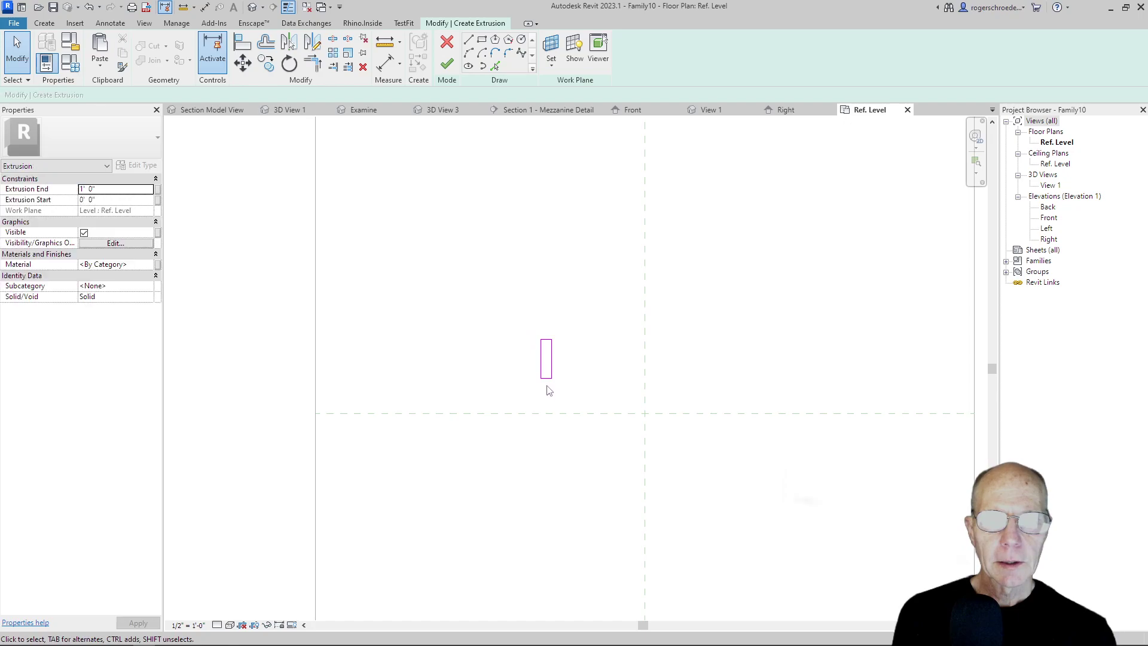
left_click(546, 377)
left_click(580, 358)
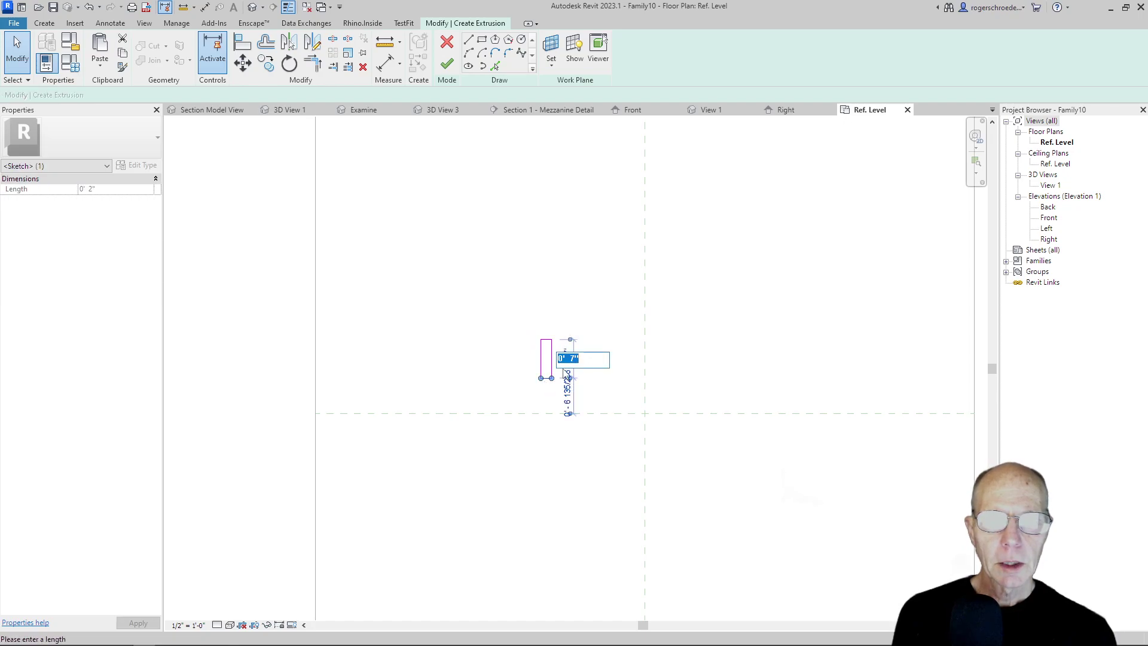
left_click(574, 359)
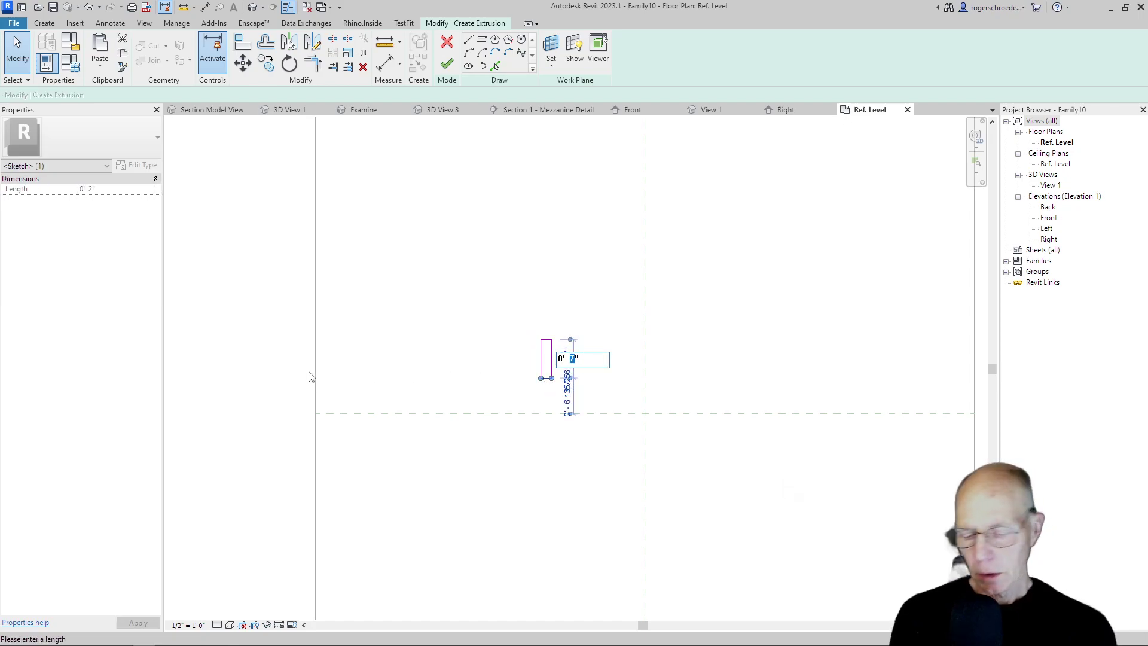
key("Return")
left_click(477, 268)
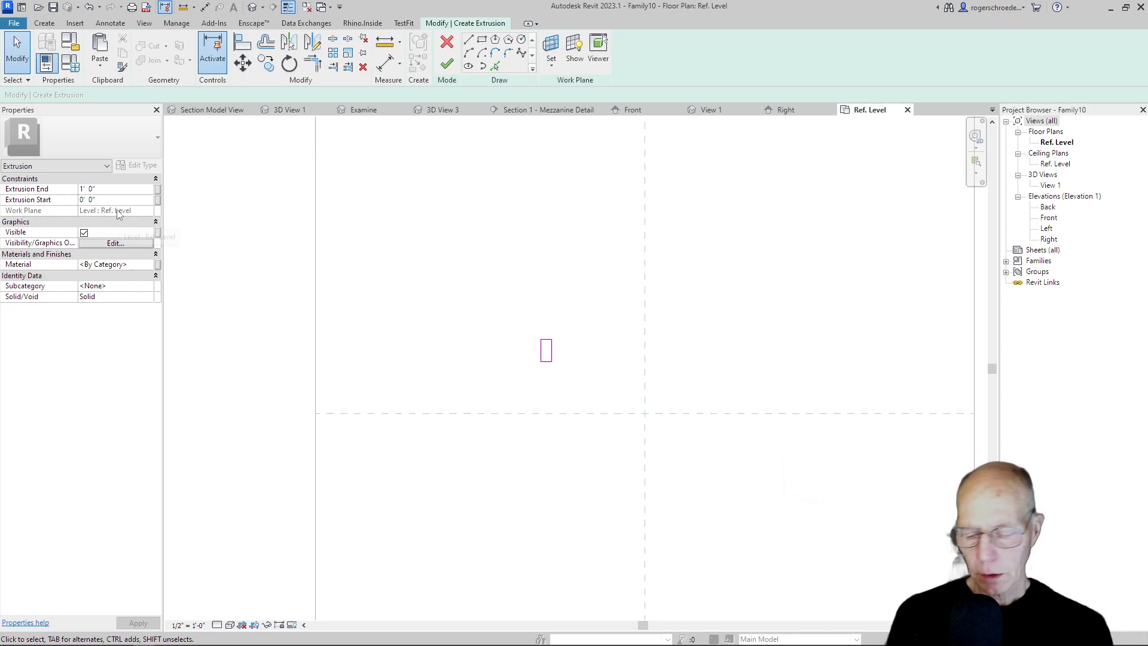
type("10")
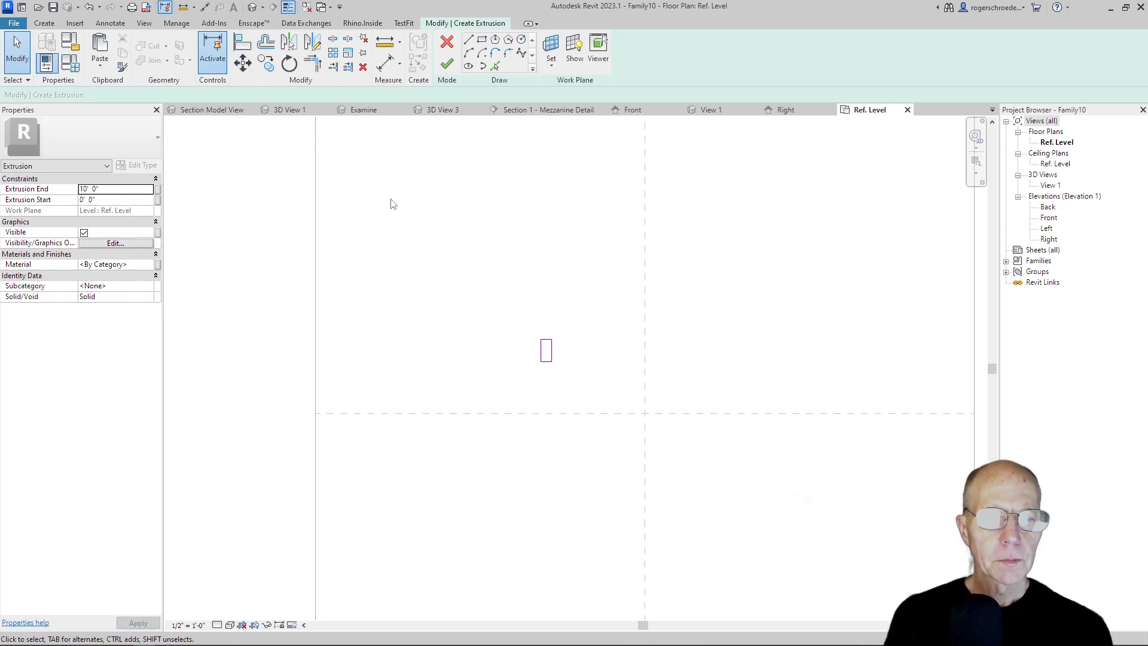
Step: Finish the extrusion and move the post onto the horizontal reference plane
left_click(447, 66)
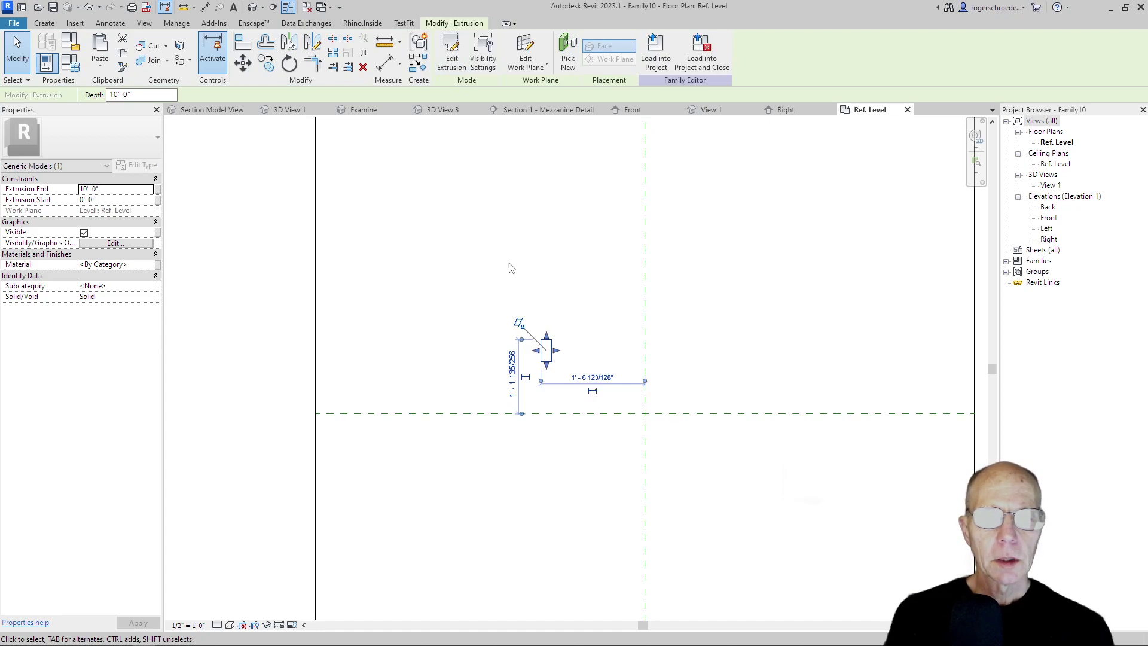
left_click(242, 62)
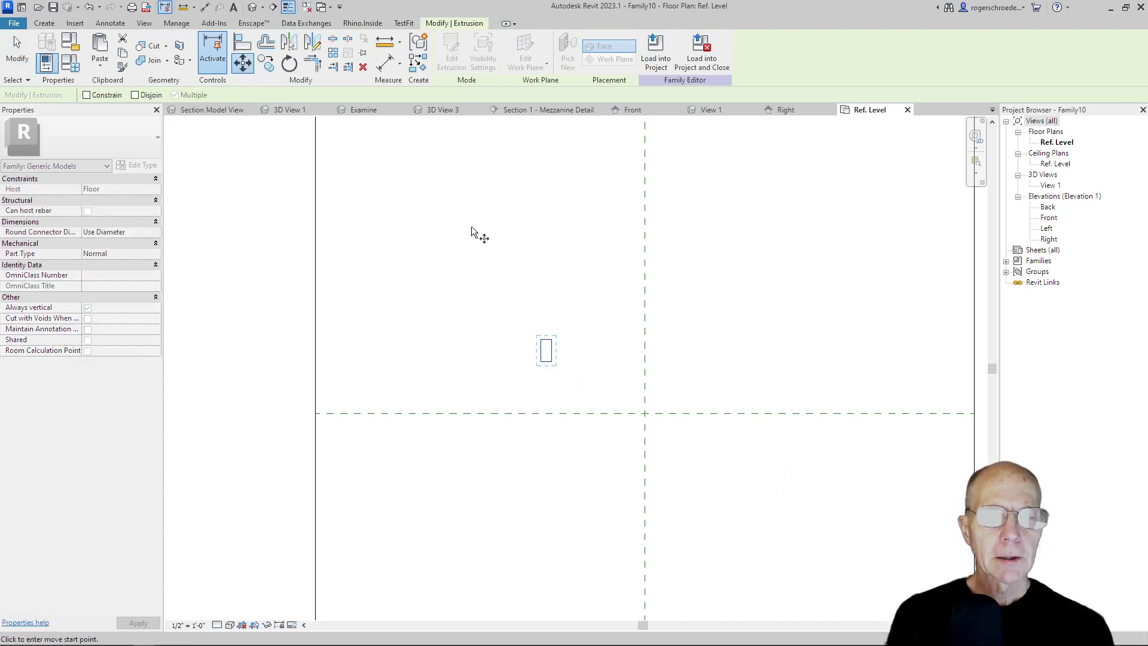
left_click(552, 351)
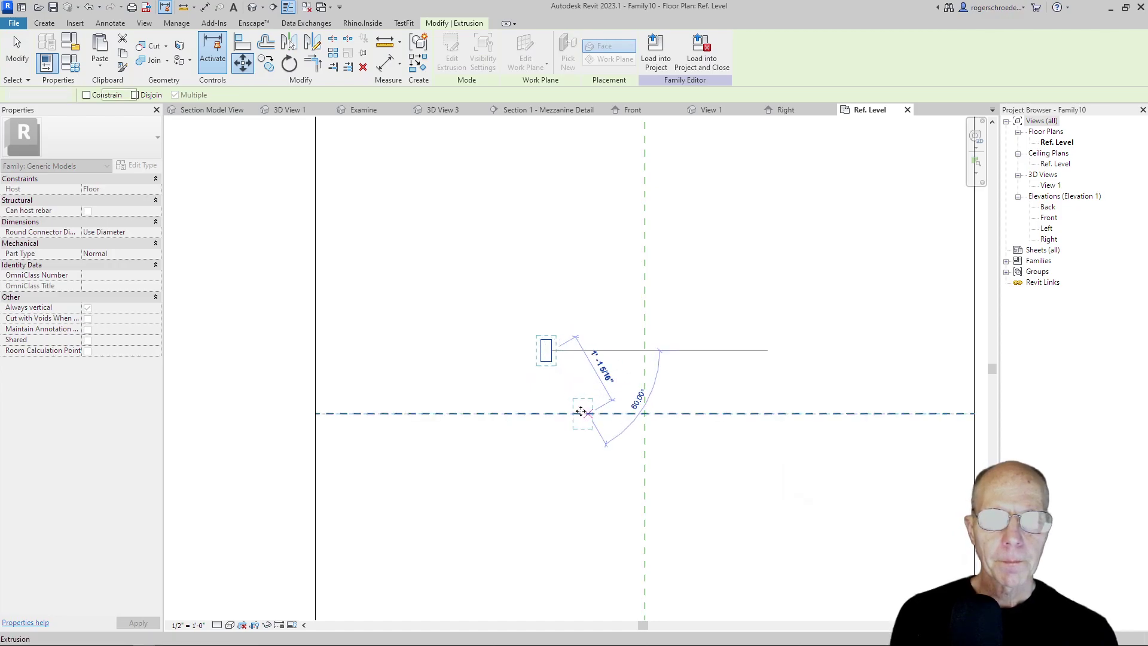
left_click(581, 413)
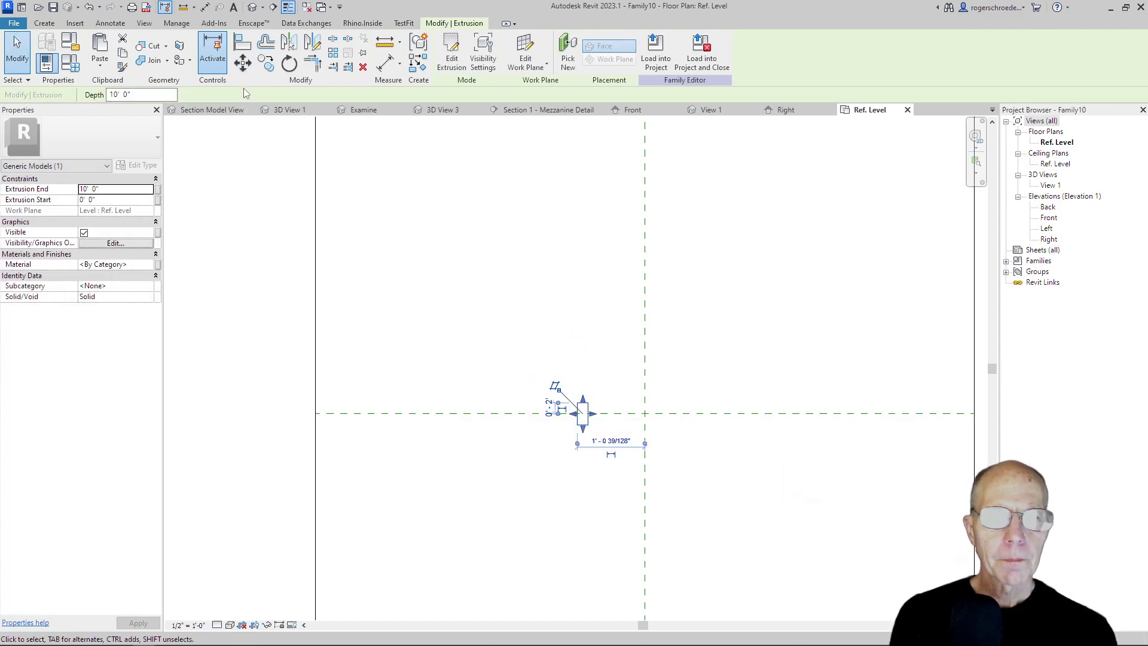
left_click(242, 63)
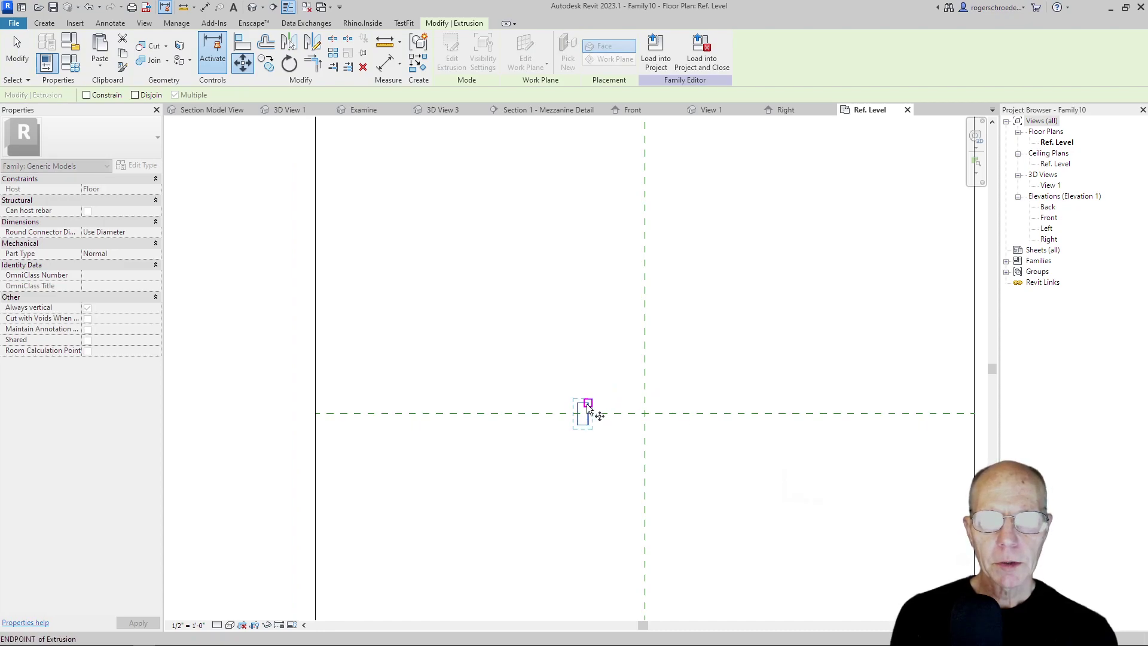
left_click(586, 403)
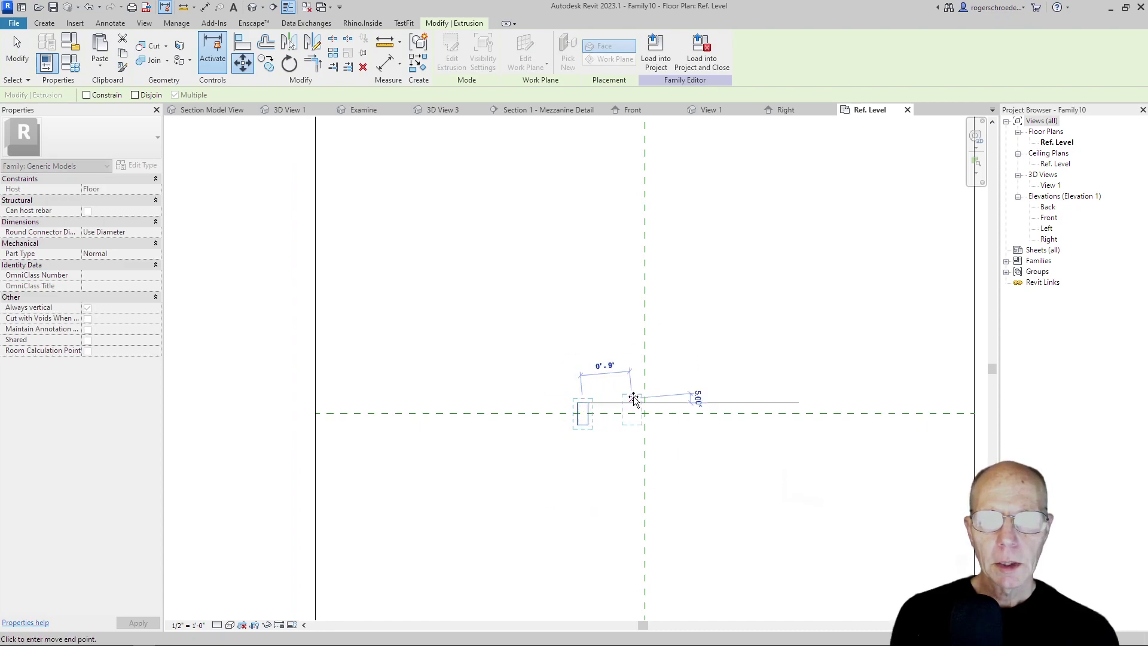
left_click(644, 403)
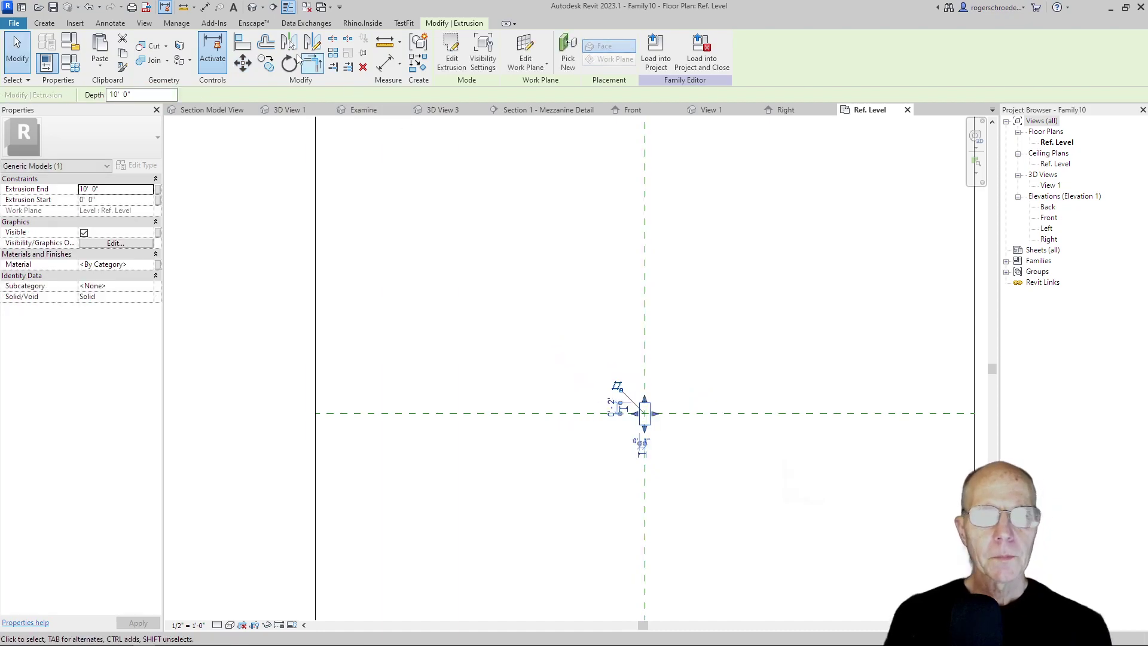
left_click(242, 63)
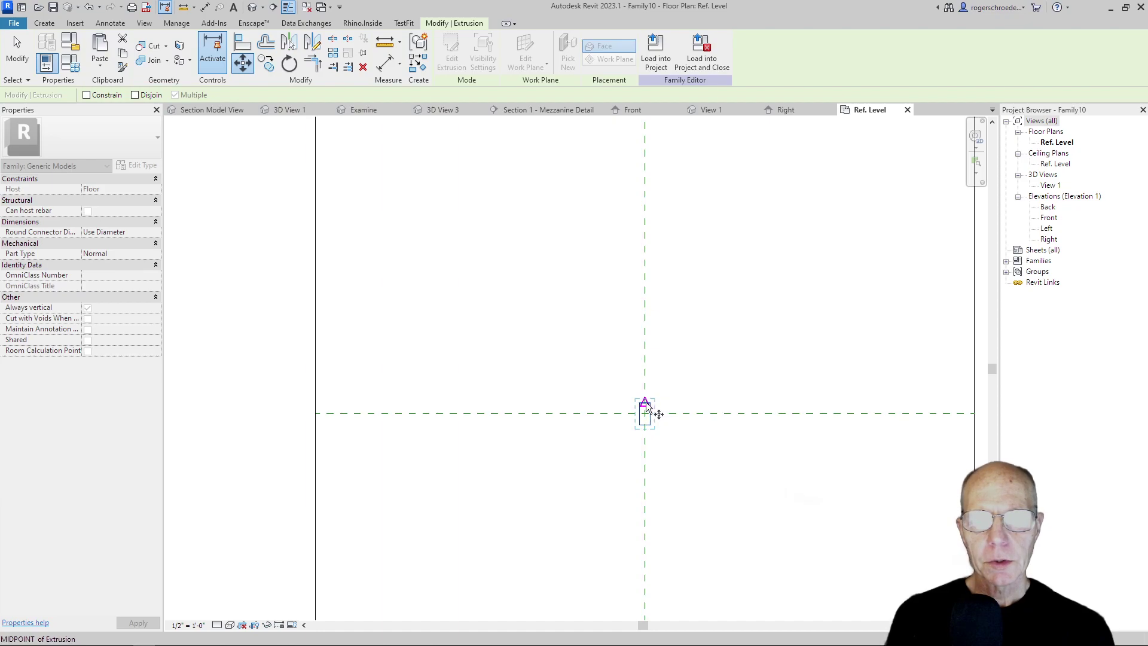
left_click(639, 403)
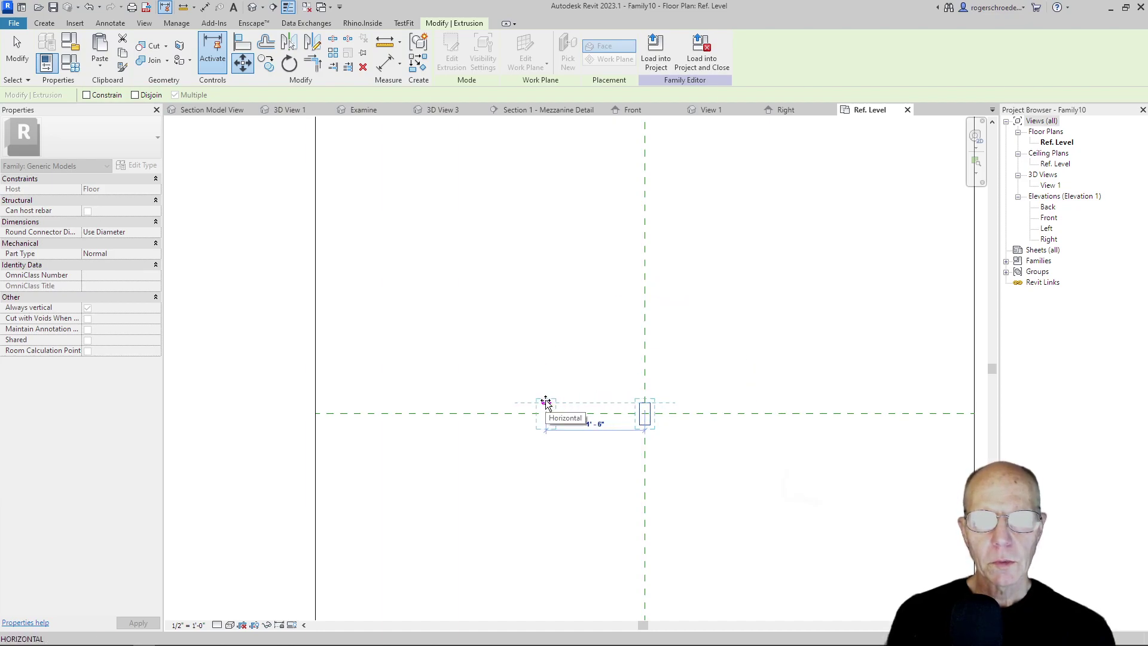
left_click(545, 402)
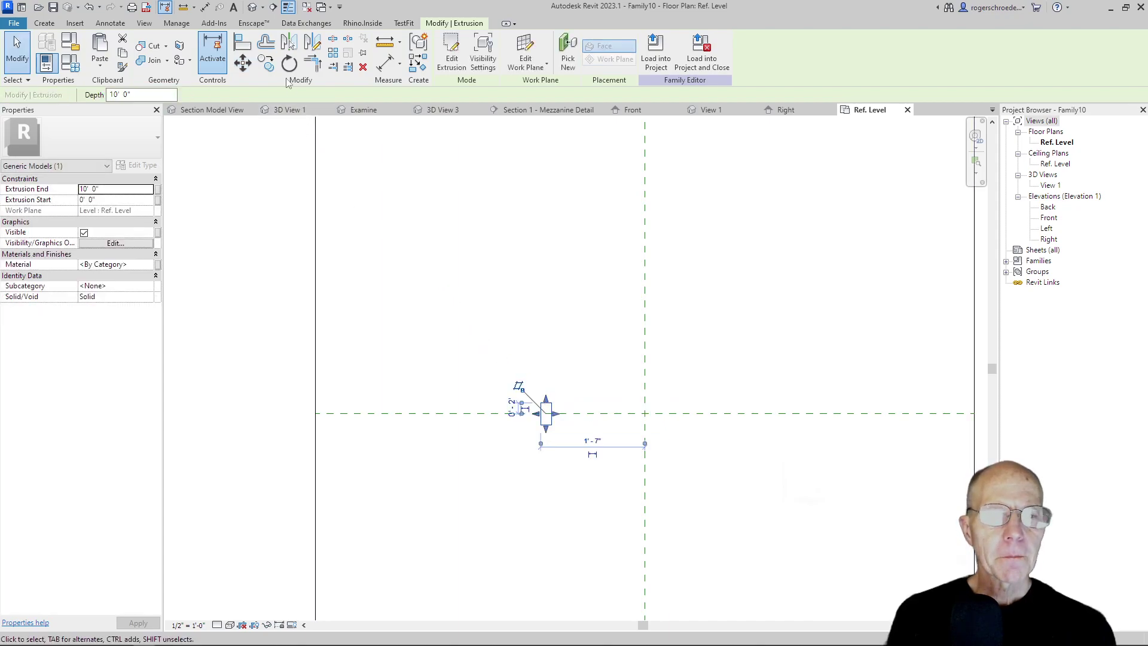
Step: Mirror a copy of the post across the vertical reference plane
left_click(312, 43)
left_click(644, 353)
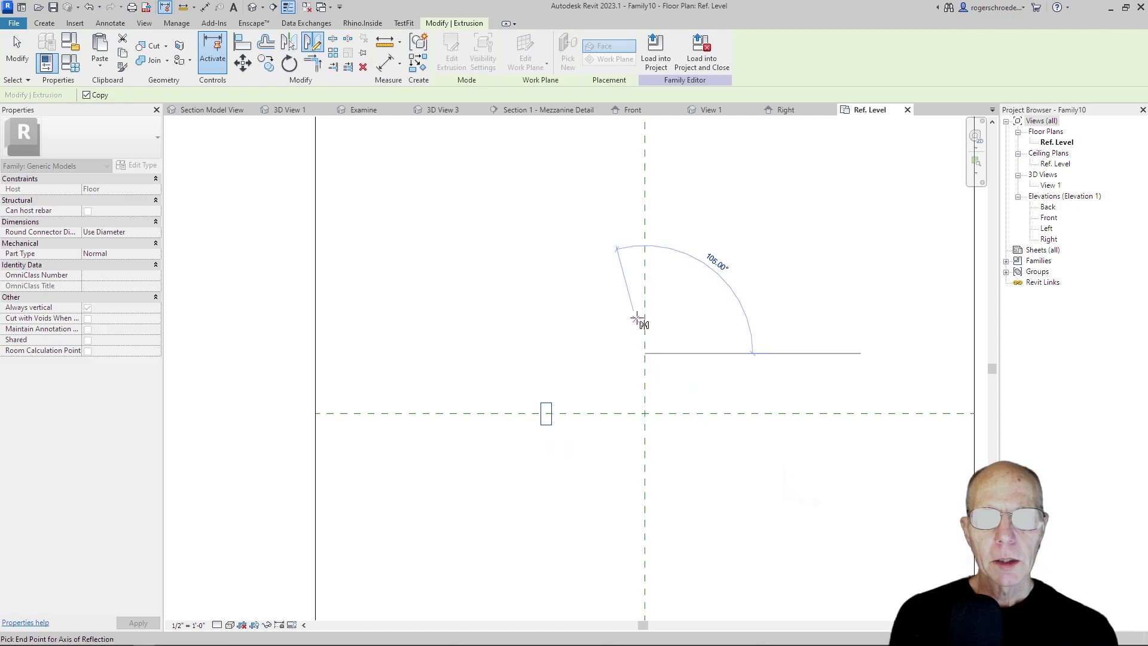
left_click(644, 297)
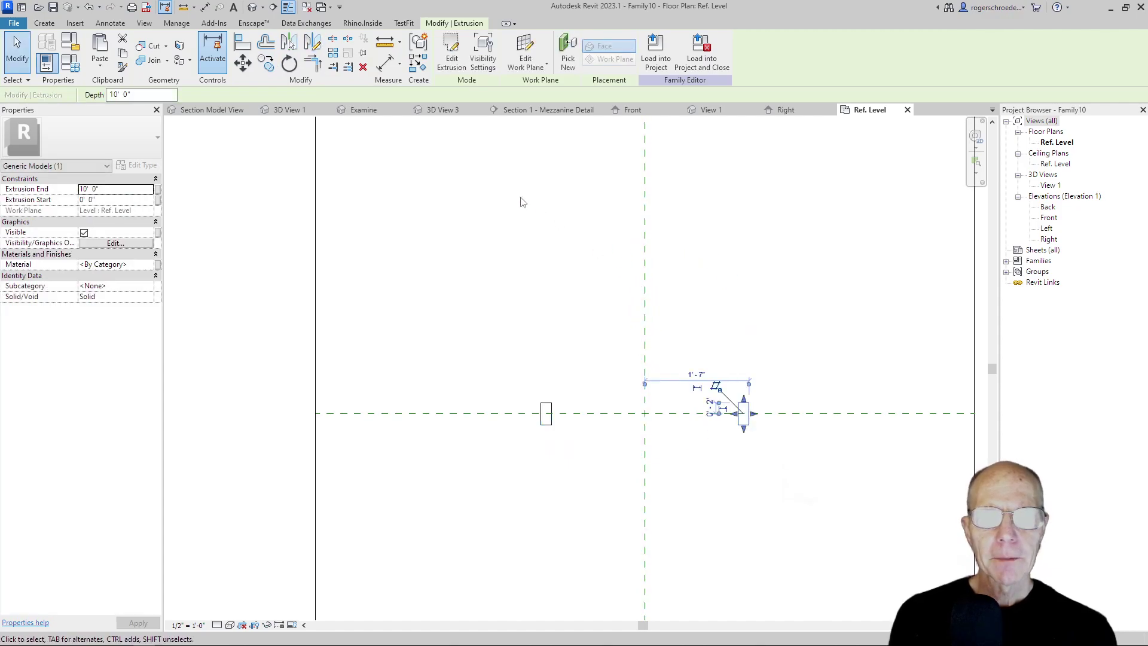
left_click(18, 50)
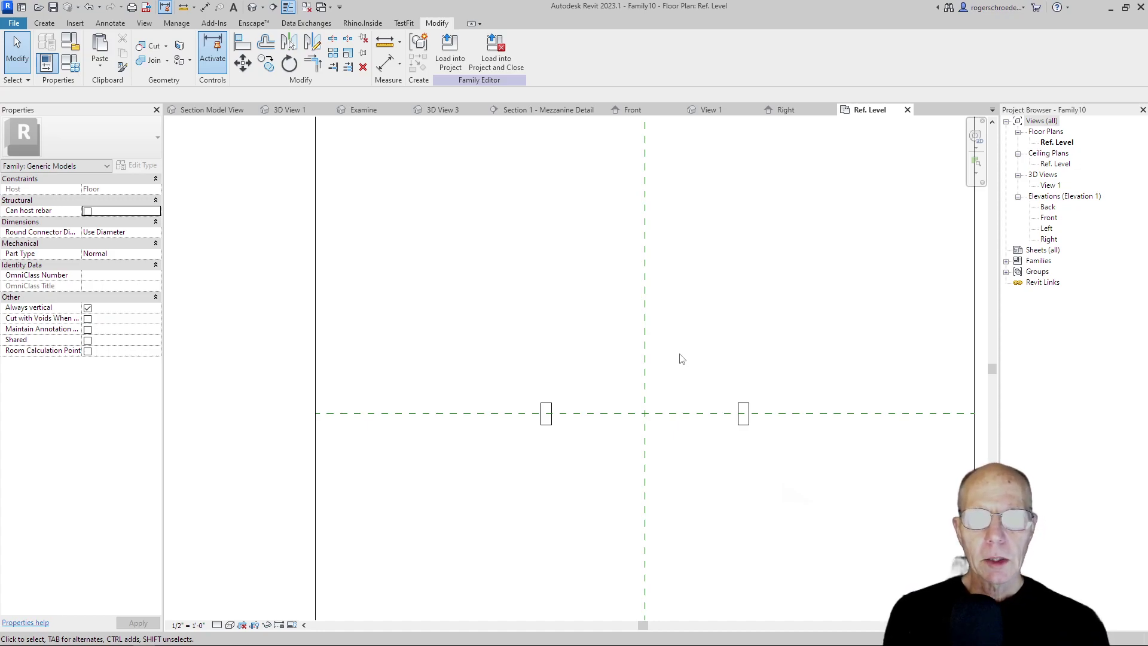
Step: In the Front elevation, rotate the extrusion 90° into a horizontal bar trimmed between the posts
left_click(625, 111)
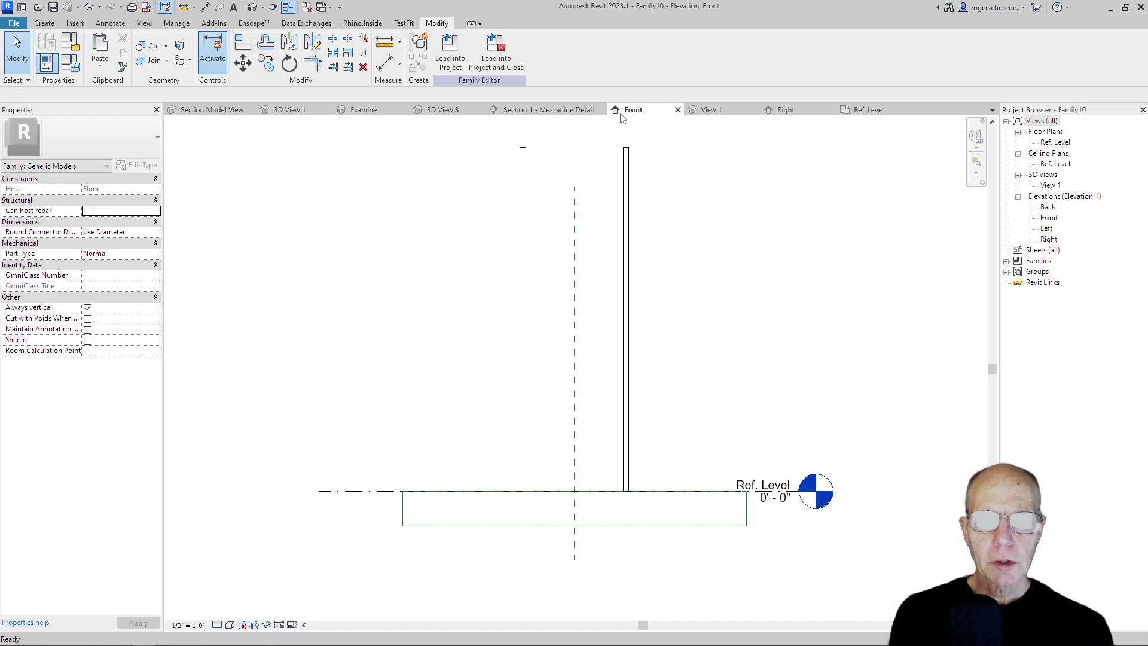
left_click(523, 192)
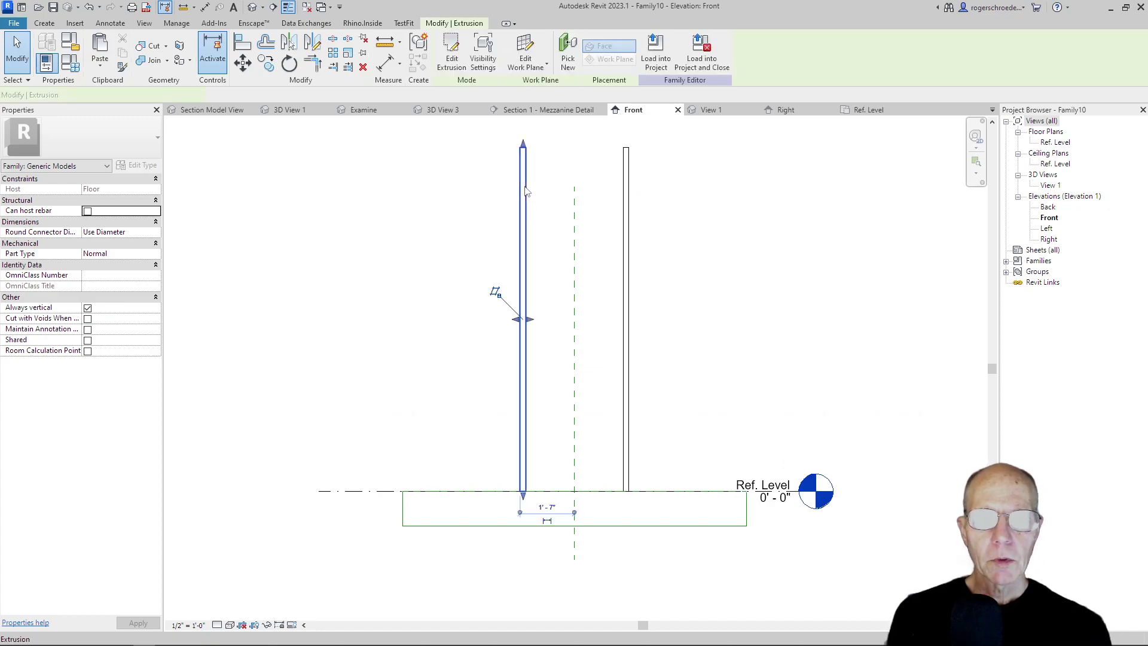
left_click(289, 62)
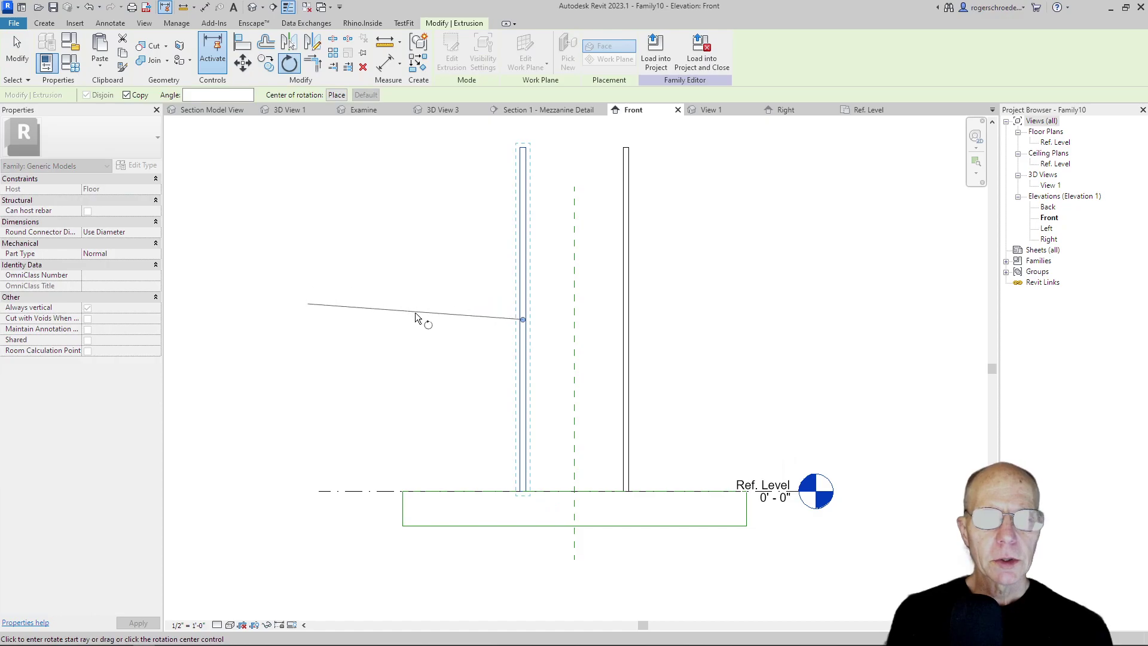
left_click(421, 319)
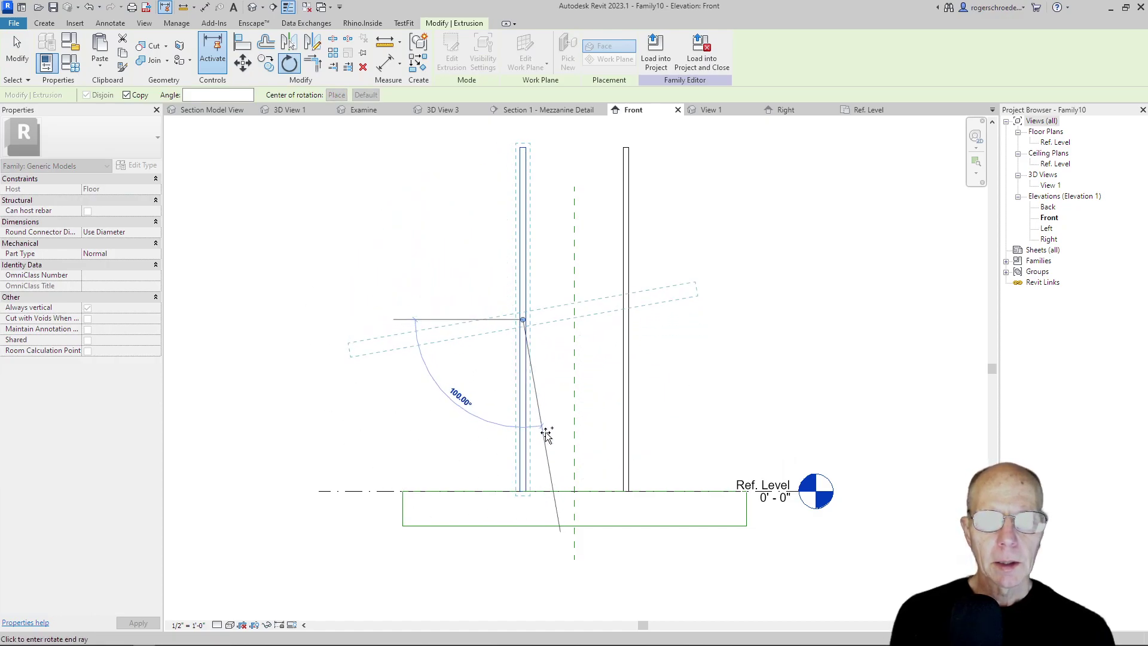
left_click(538, 606)
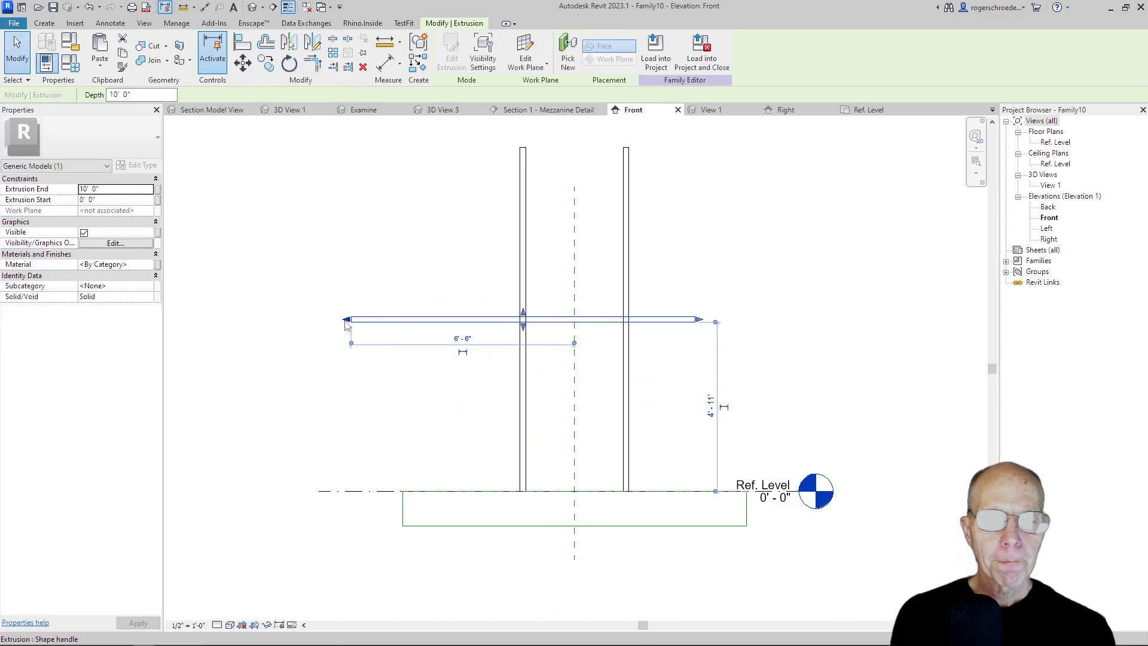
left_click_drag(347, 319, 536, 309)
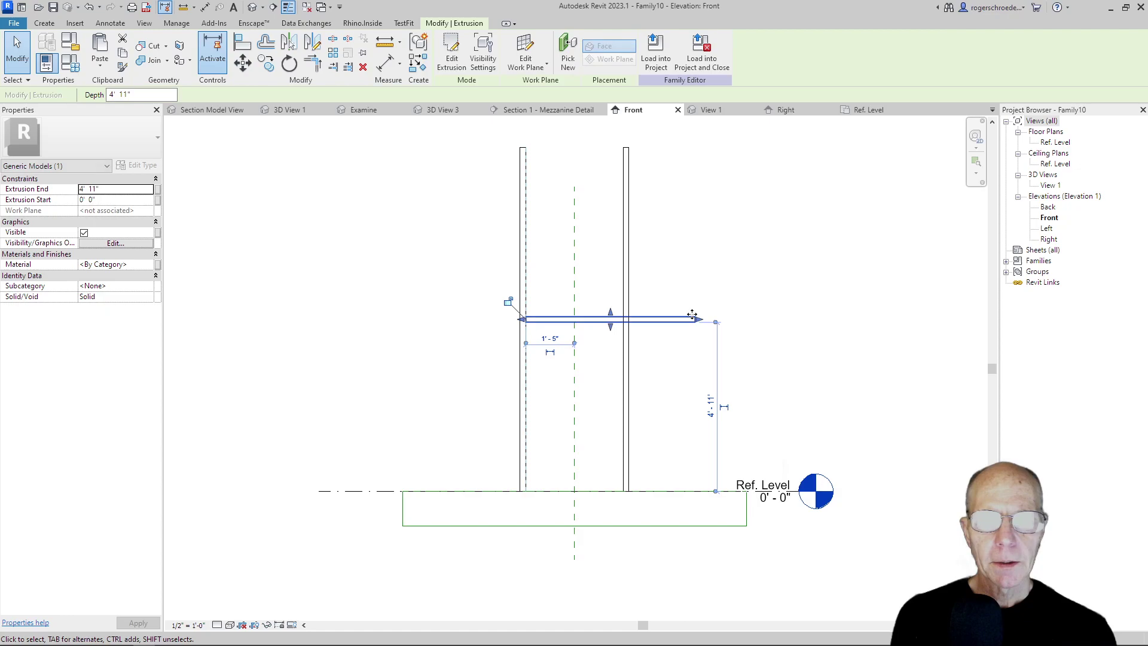
left_click_drag(698, 319, 626, 320)
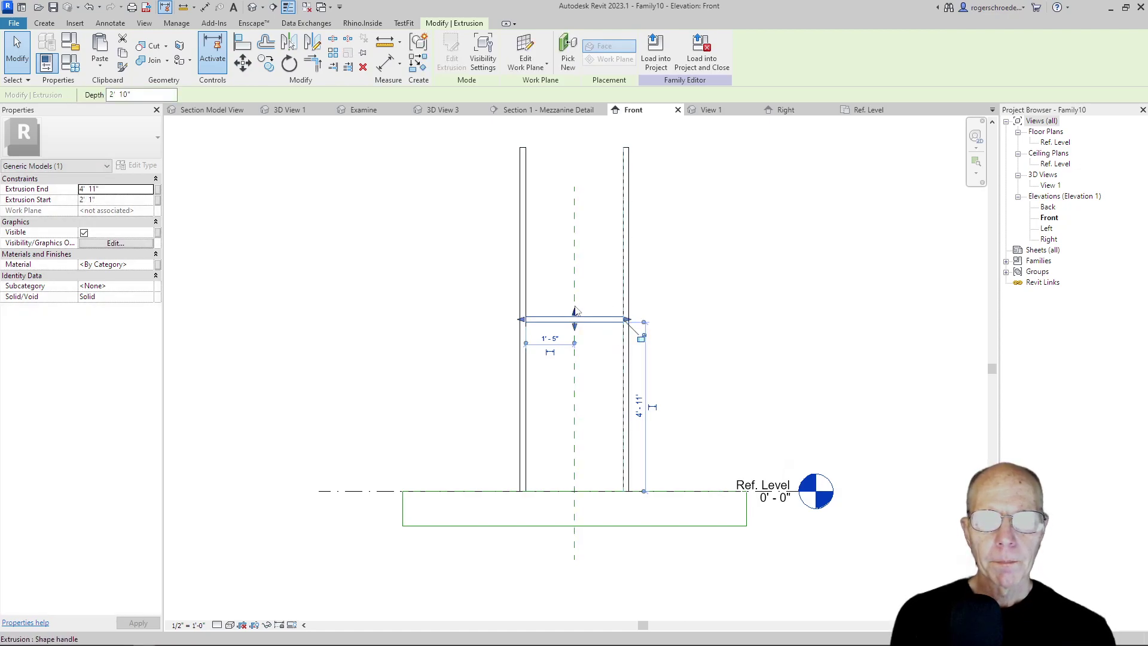
Step: Move the bar to the top of the posts, 9' 10" up, and copy it to the base
left_click(242, 63)
left_click(524, 318)
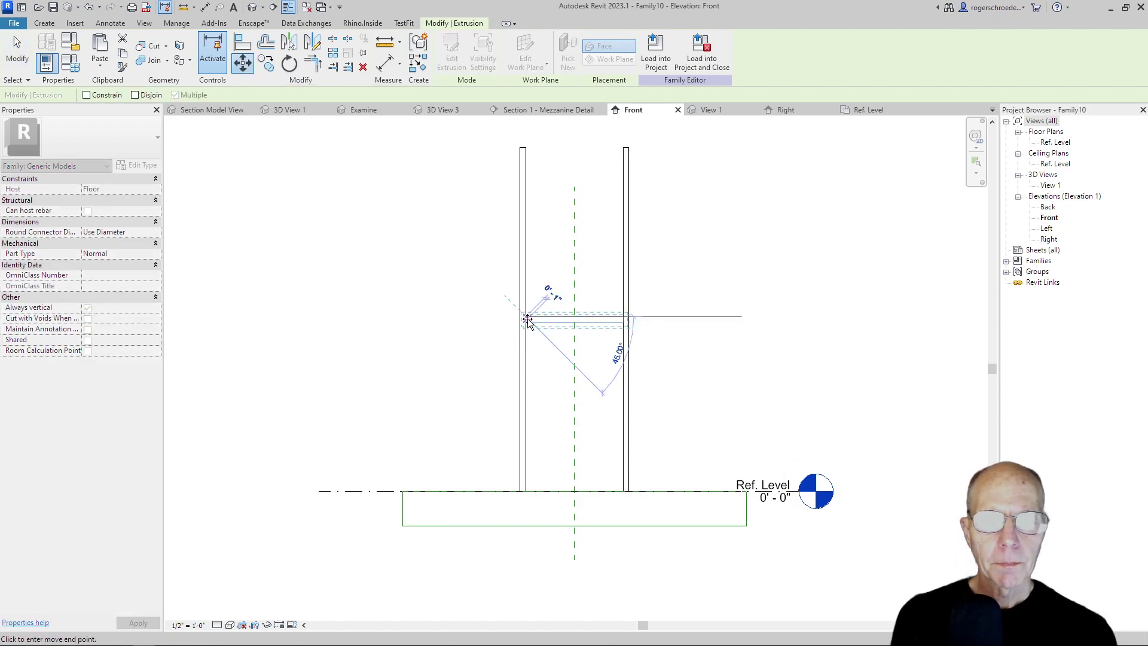
left_click(526, 149)
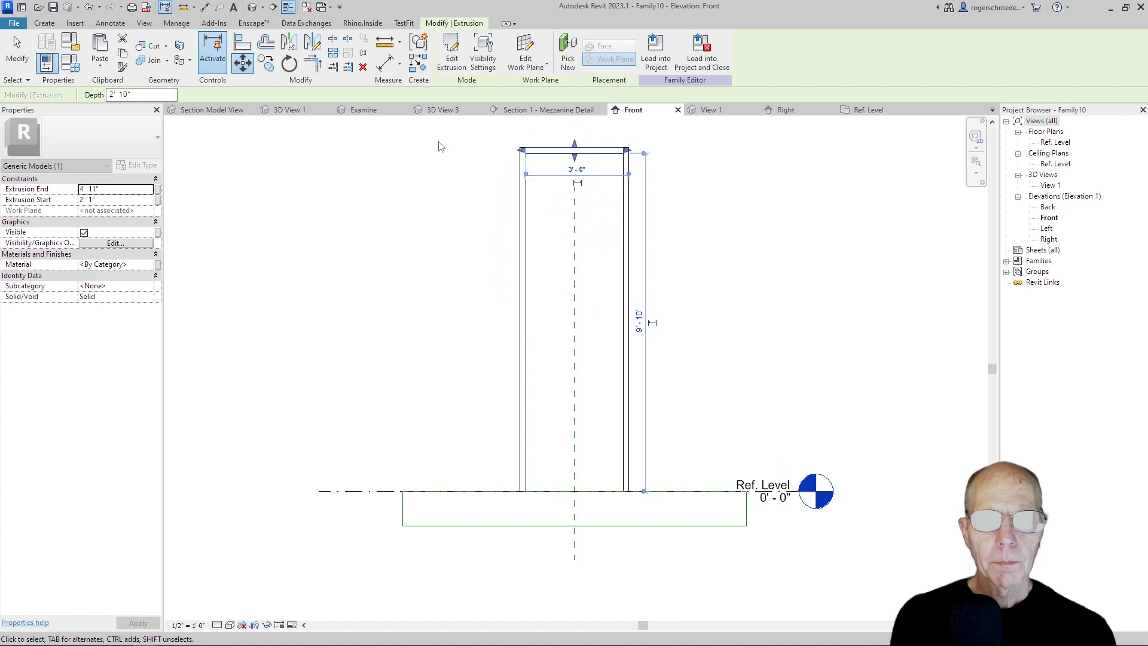
left_click(270, 67)
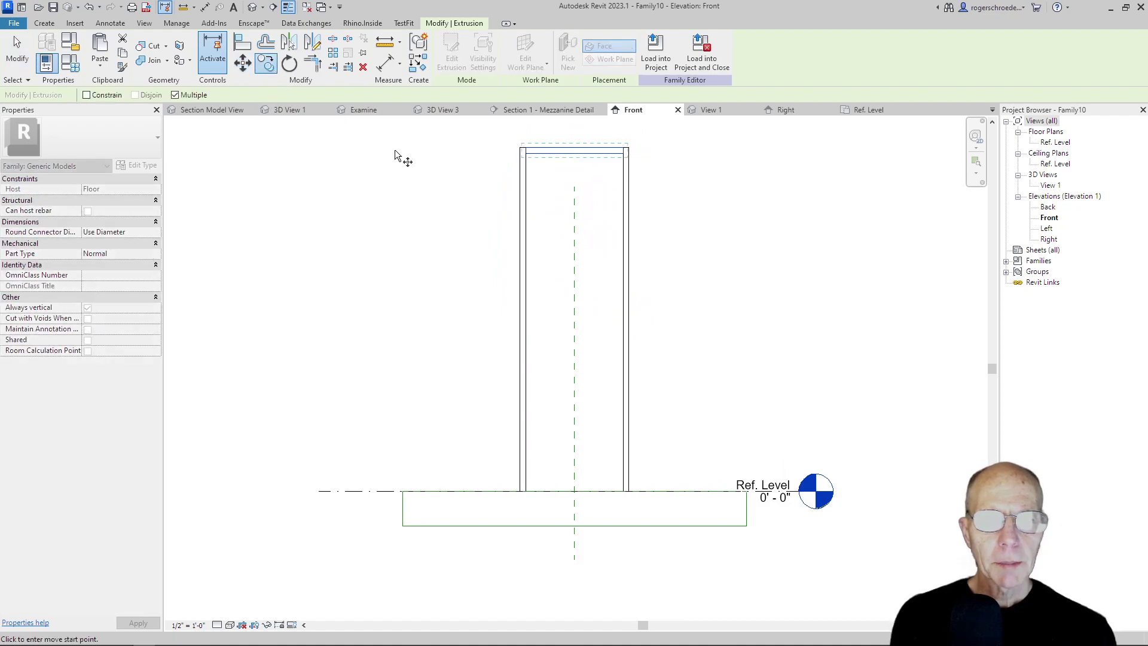
left_click(526, 153)
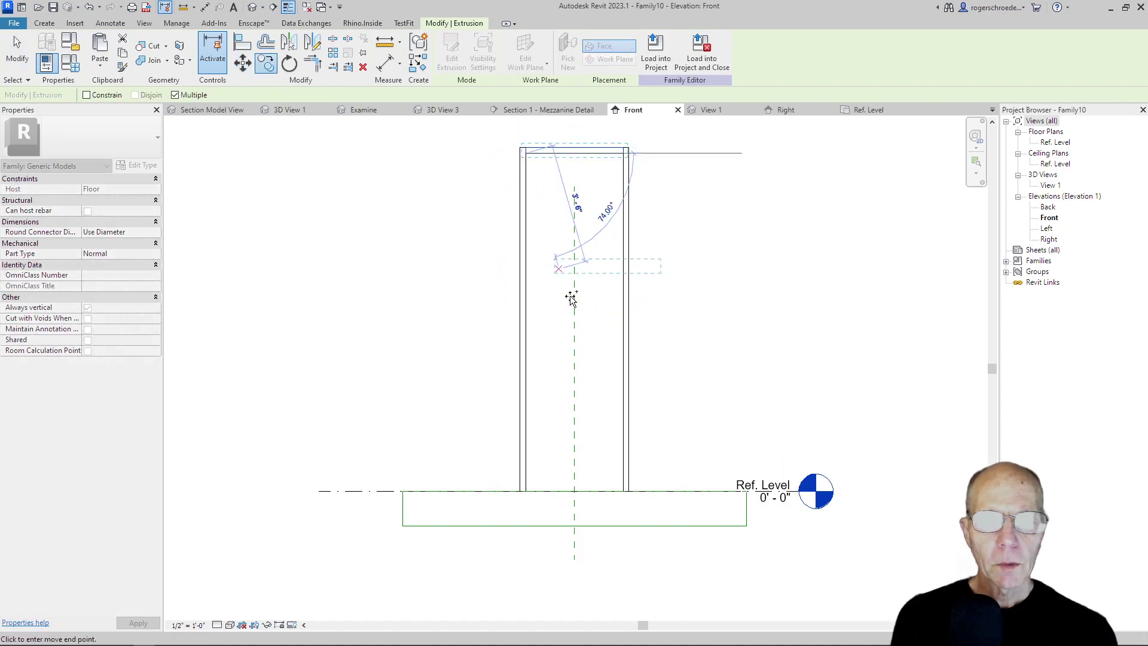
left_click(526, 491)
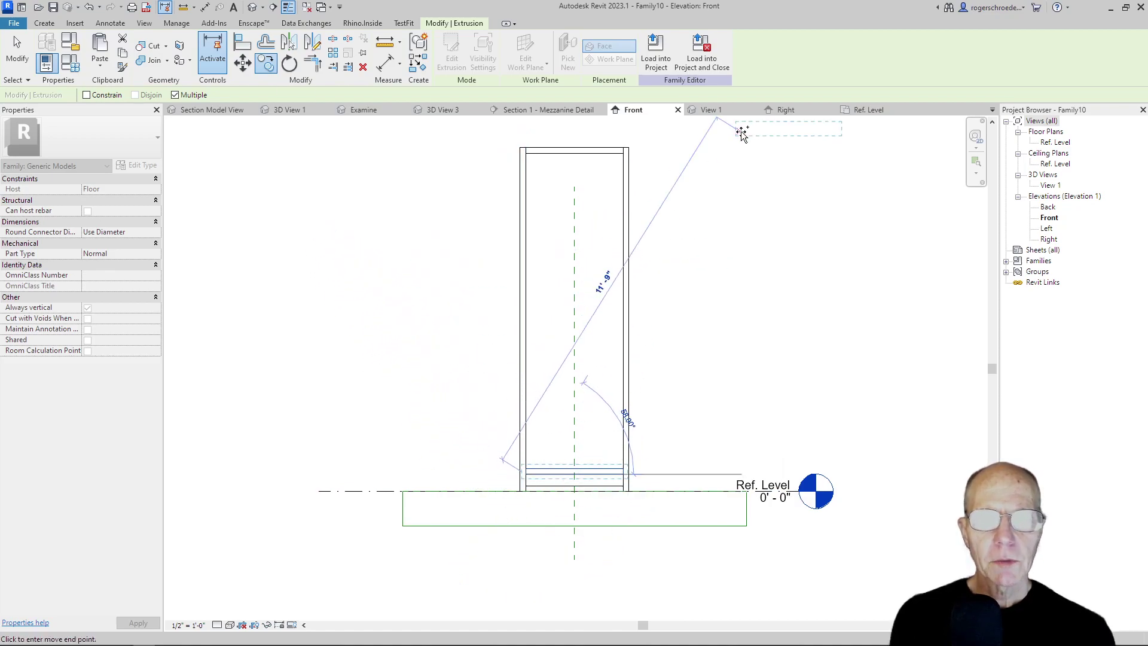
Step: In the Right elevation, change the bottom bar's thickness from 0'-2" to 0' 1"
left_click(771, 109)
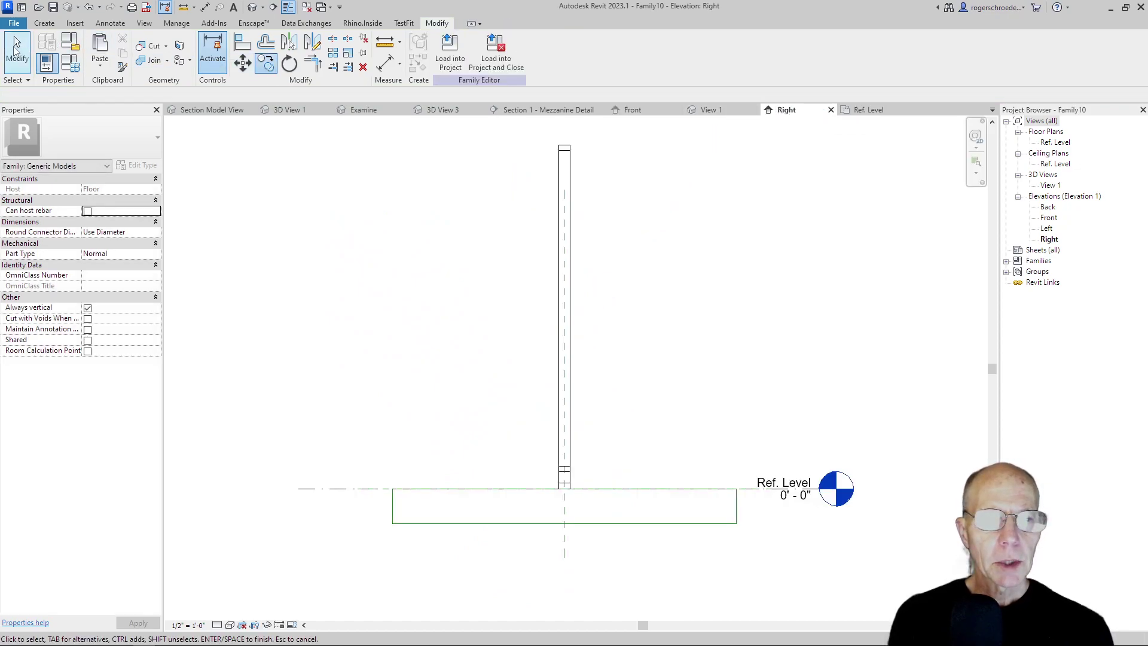
left_click(16, 45)
scroll(591, 465, "up", 4)
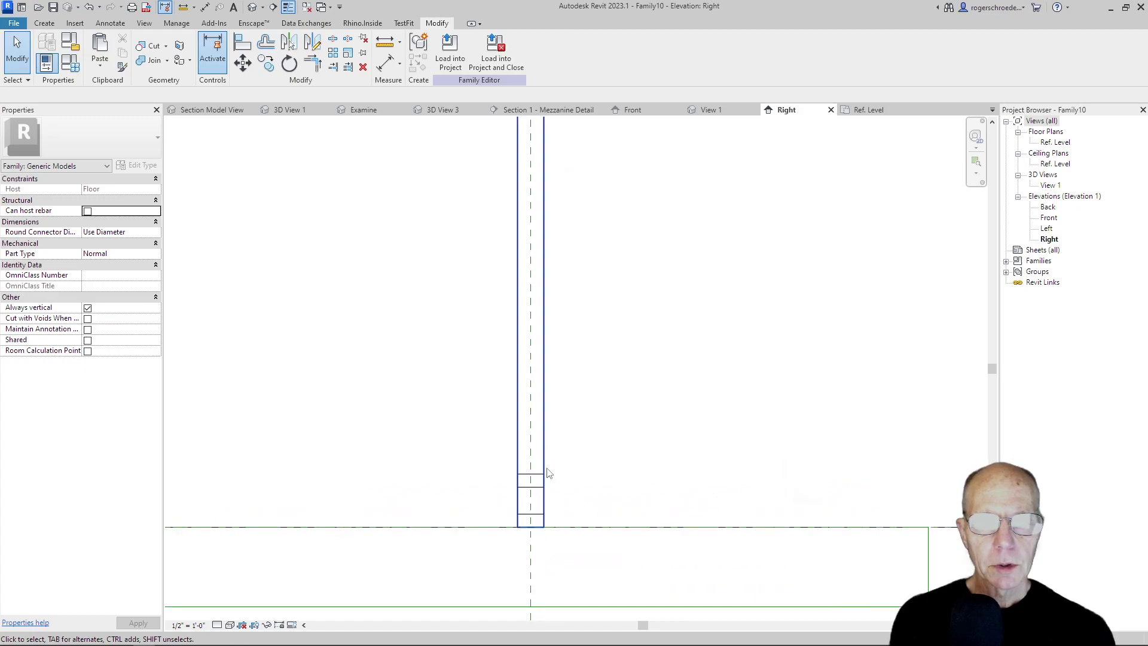
left_click(525, 480)
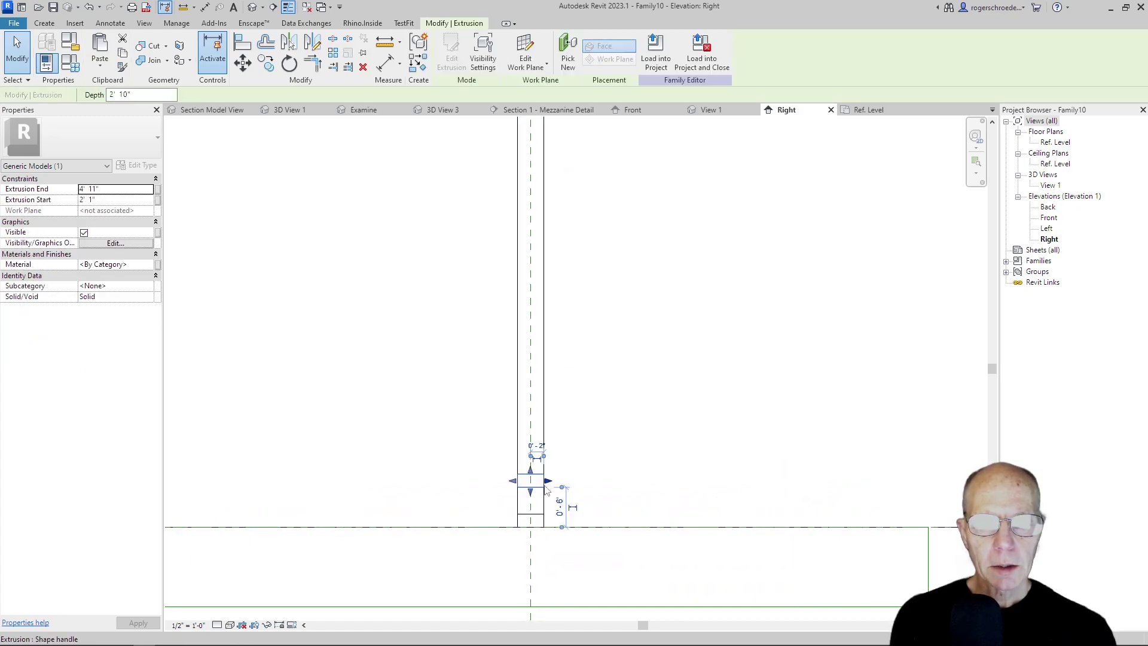
left_click(537, 446)
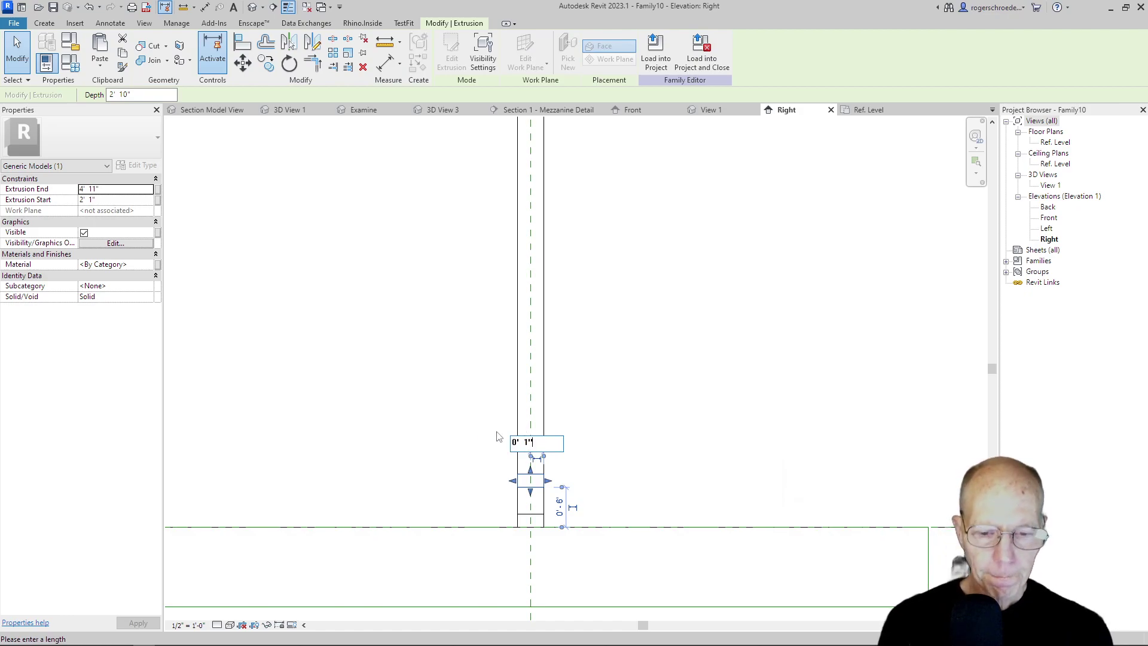
type("0' 1\"")
key("Return")
left_click(458, 431)
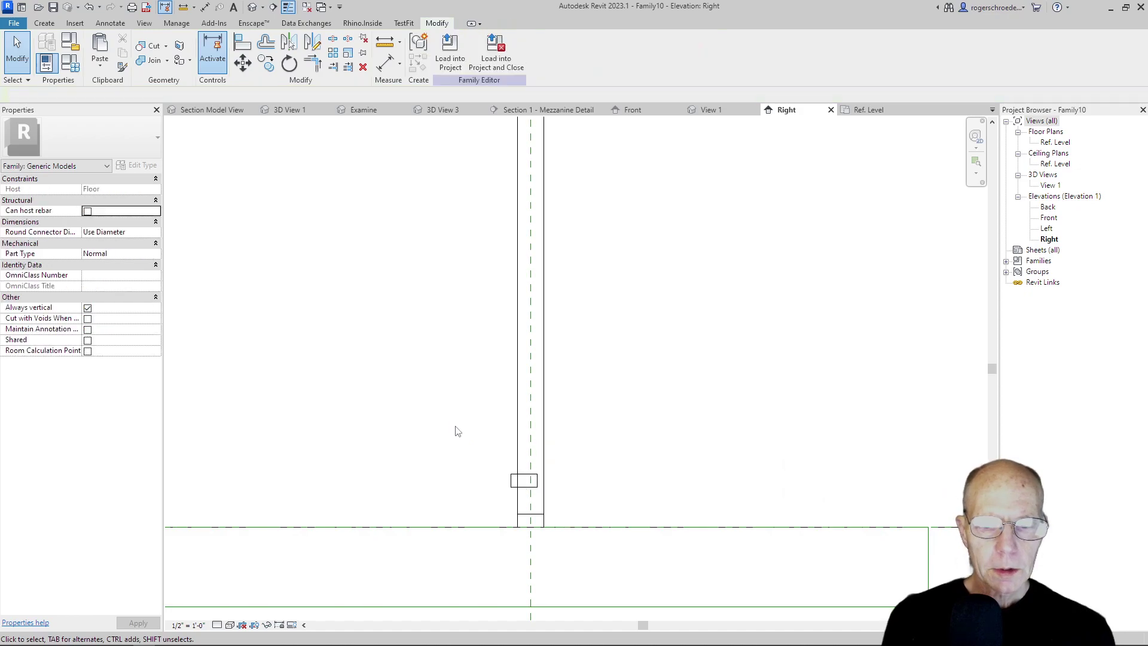
left_click(511, 484)
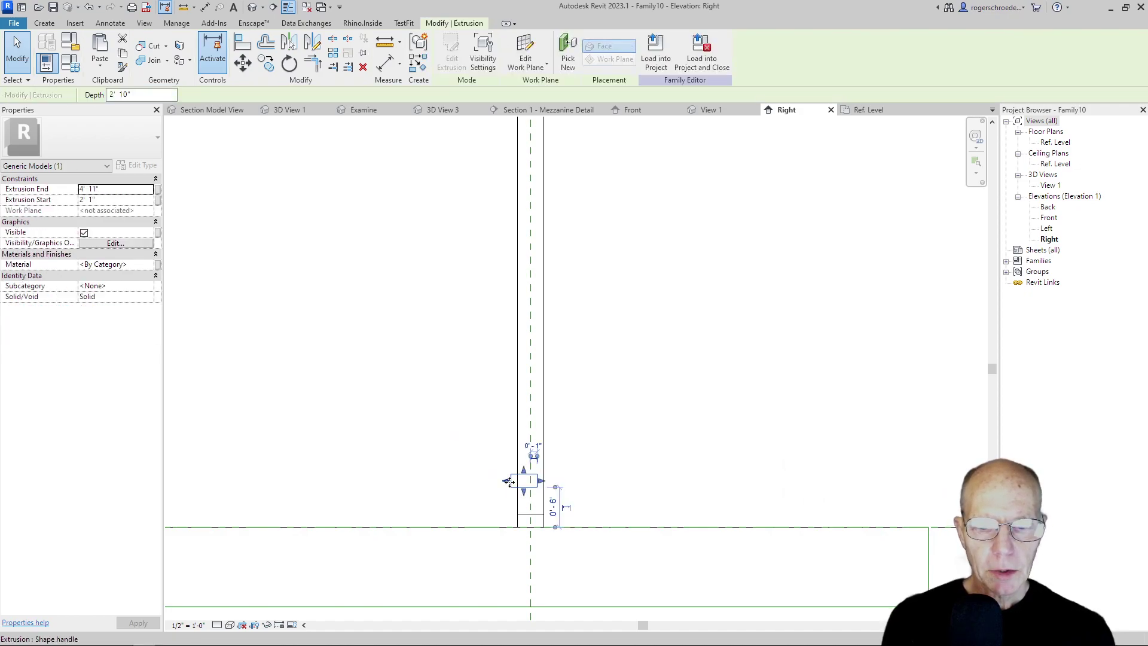
mouse_move(506, 486)
left_mouse_down()
mouse_move(511, 495)
mouse_move(500, 307)
left_mouse_up()
left_click(469, 459)
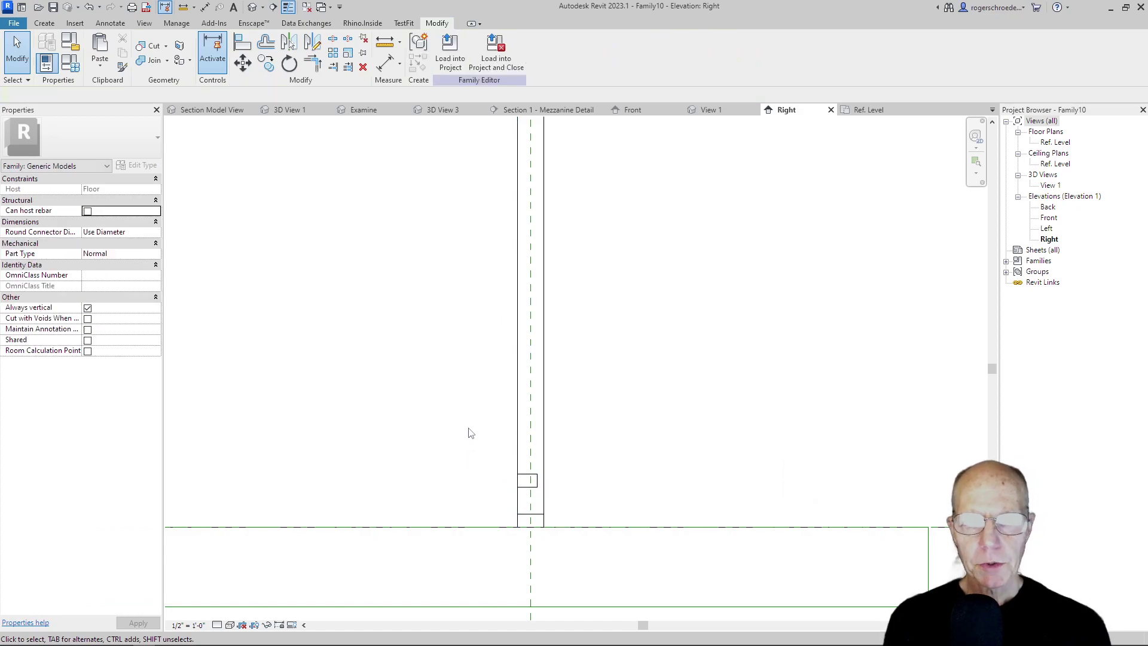
Step: In the Front elevation, copy the bottom bar upward as slats at 0'-5" and 0'-6" spacing
left_click(629, 111)
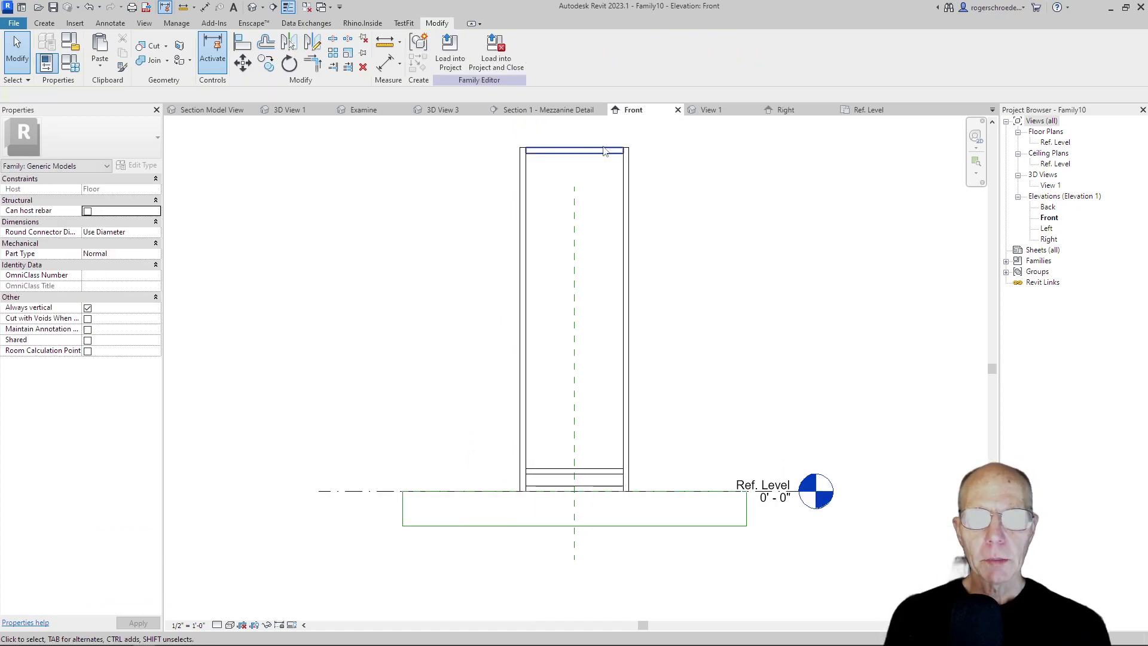
left_click(545, 485)
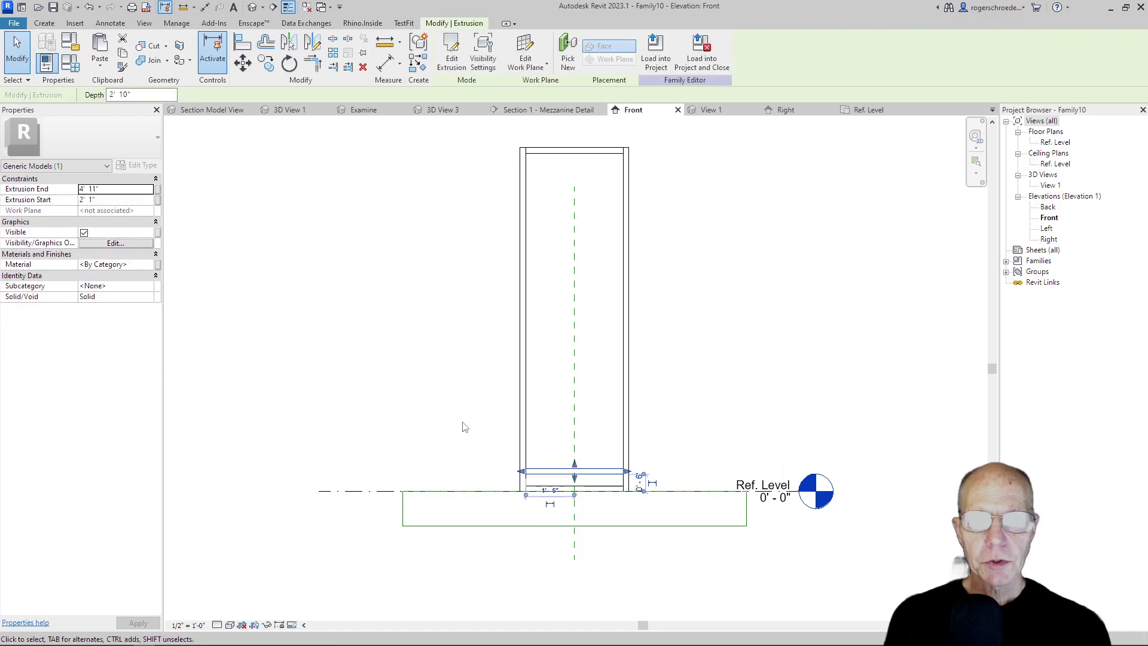
left_click(266, 63)
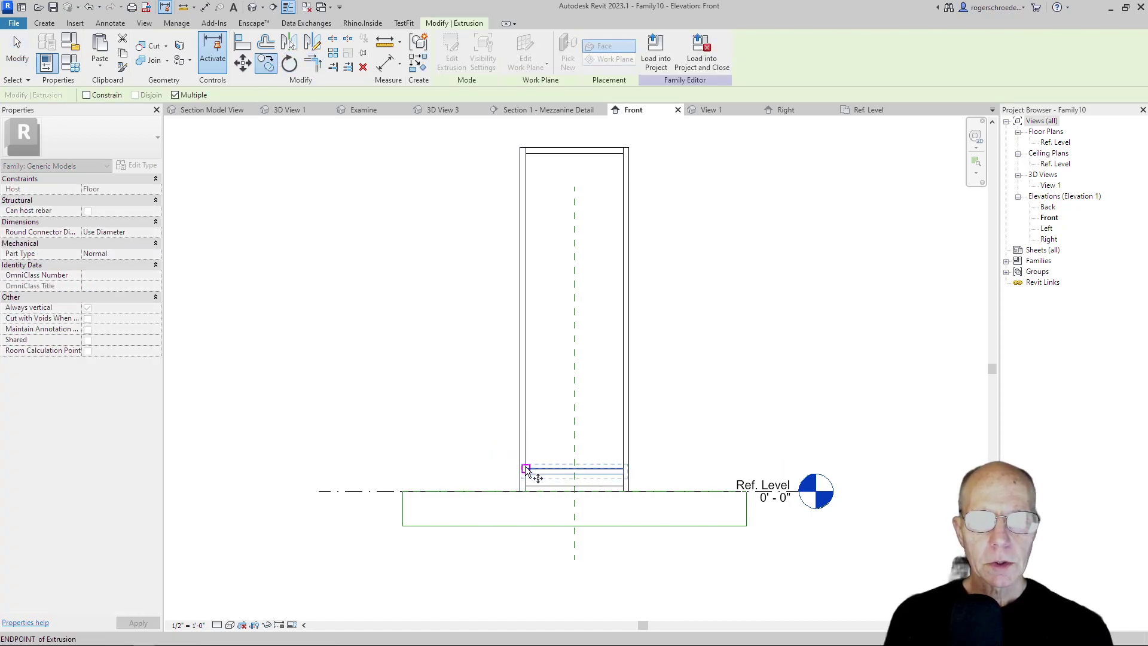
left_click(525, 466)
left_click(527, 457)
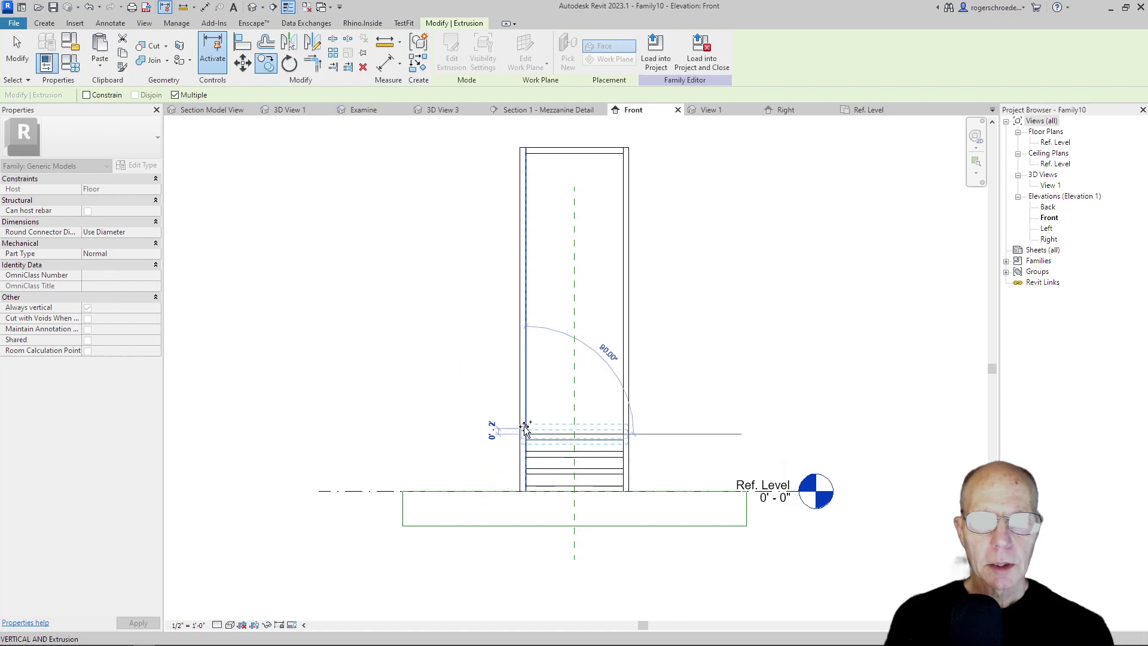
left_click(525, 434)
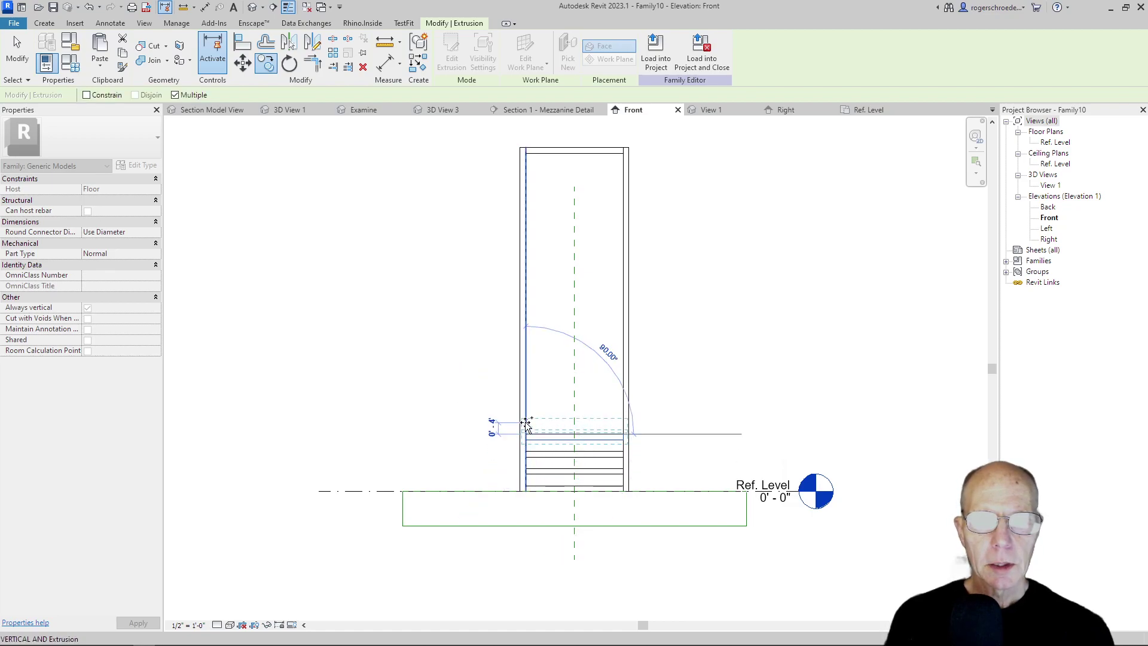
Step: Place a slat below the top header and copy another slat beneath it
left_click(524, 156)
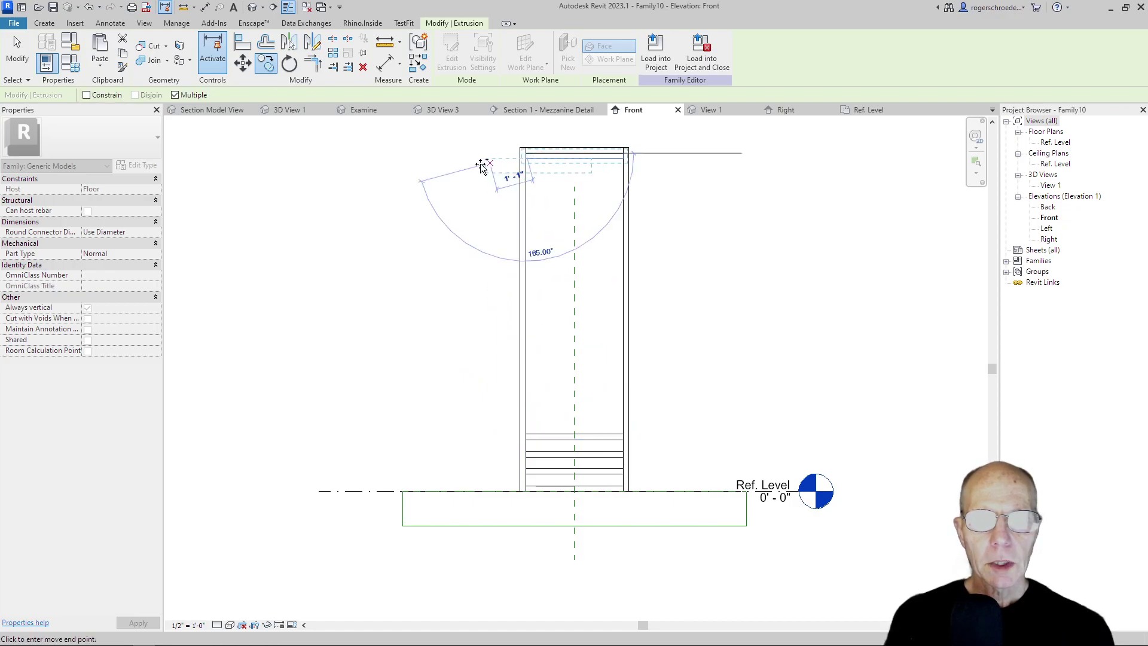
left_click(240, 67)
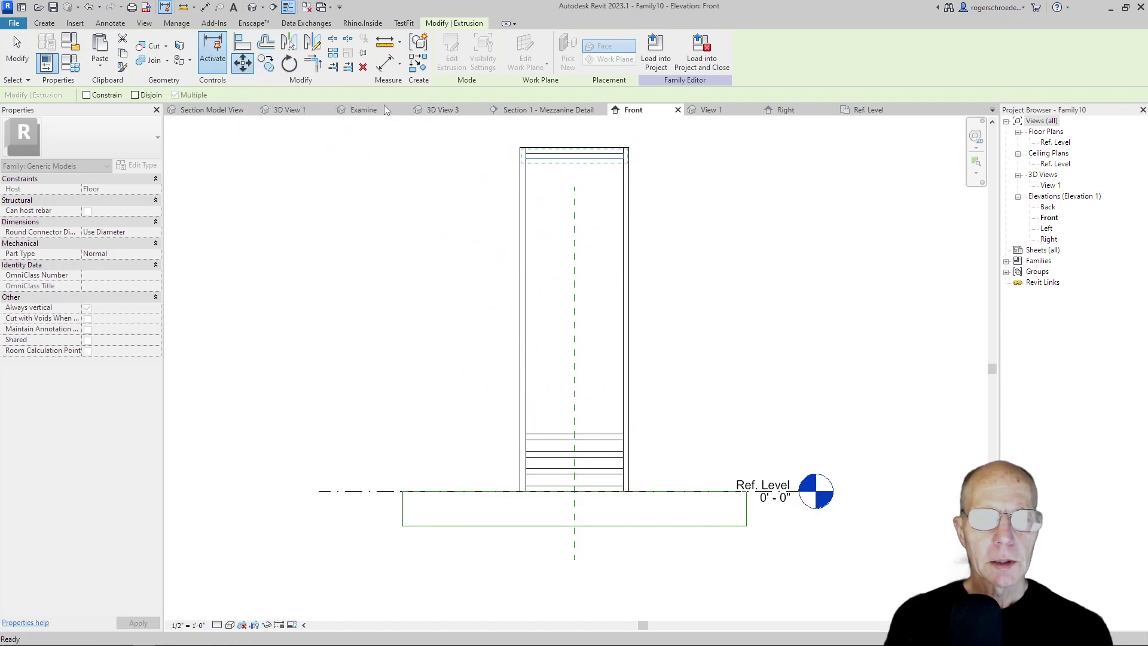
left_click(526, 159)
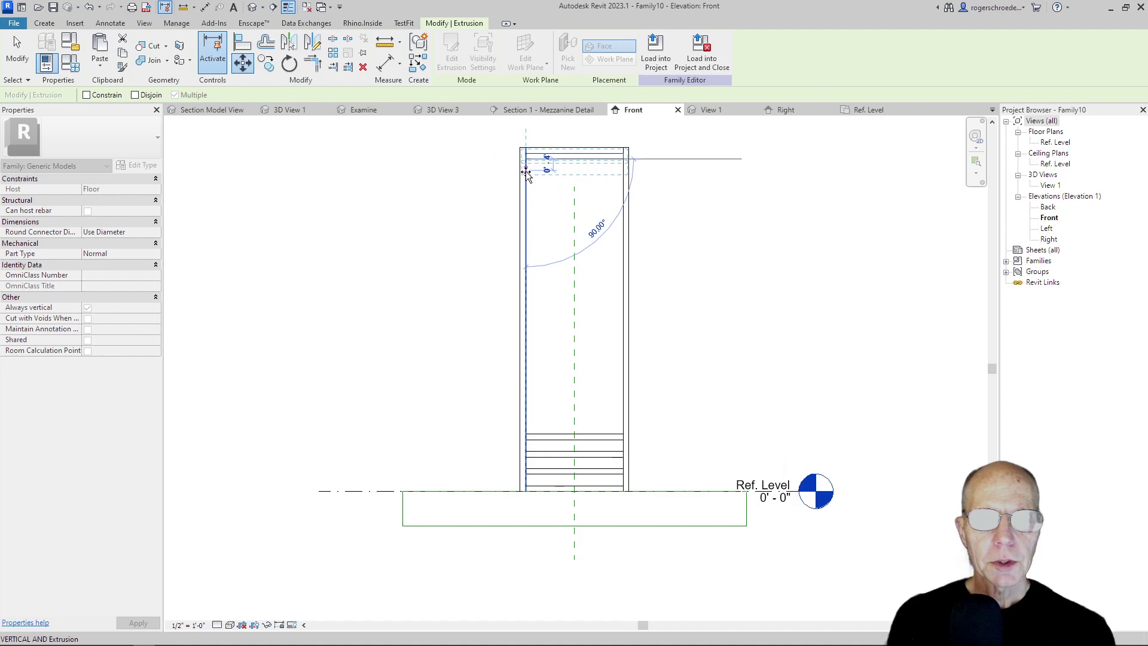
left_click(526, 170)
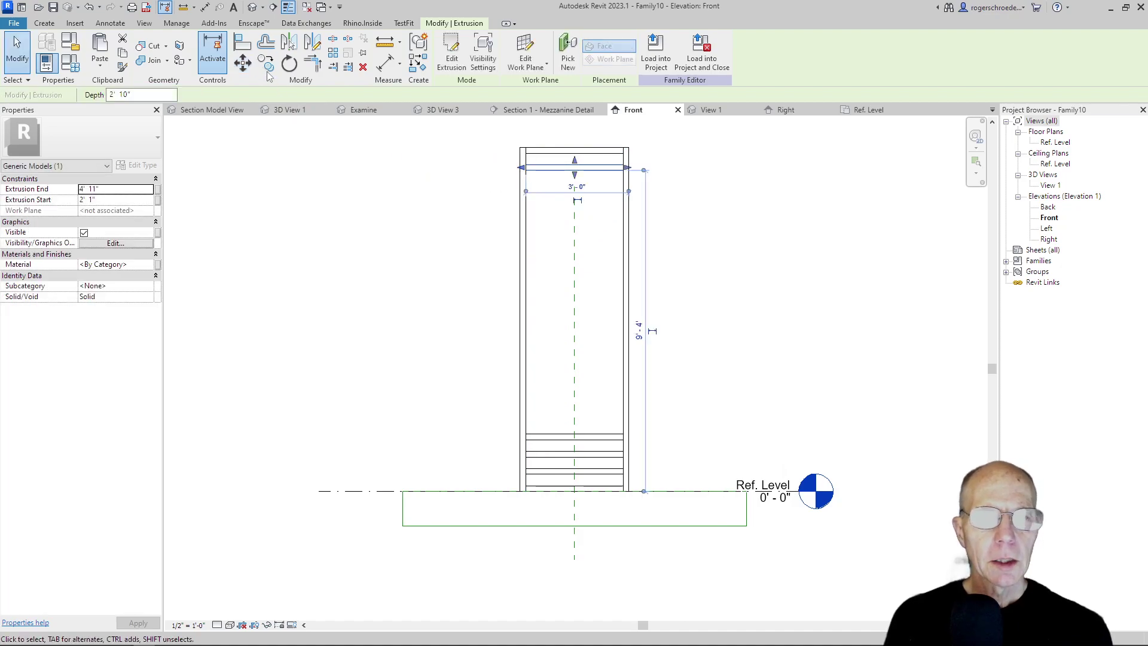
left_click(266, 64)
left_click(525, 171)
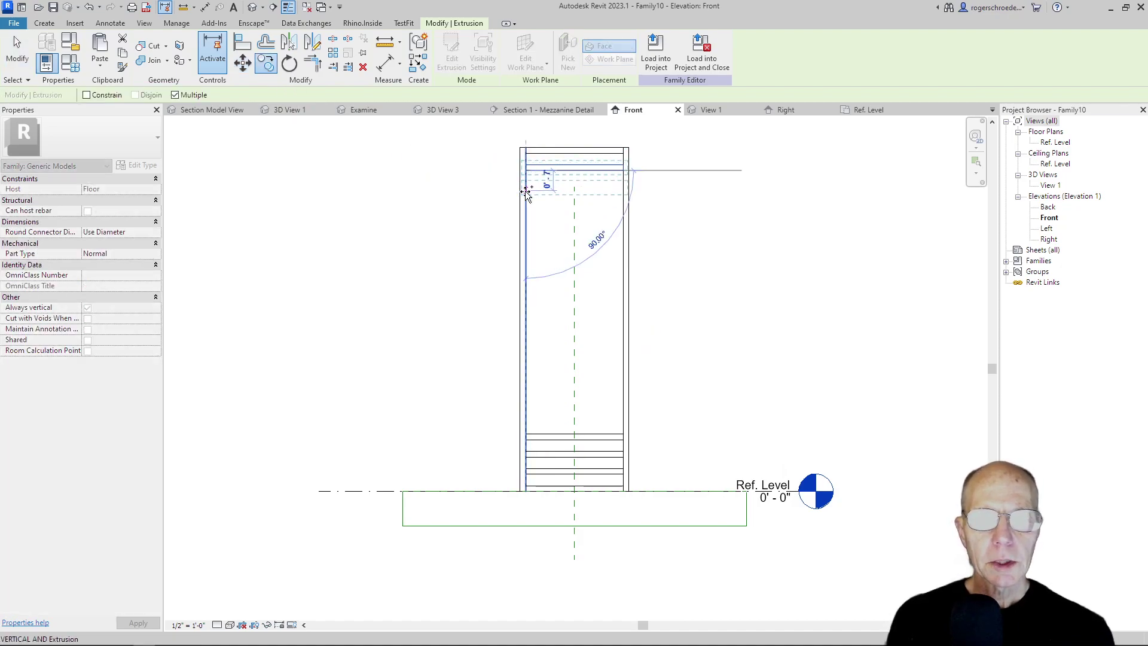
left_click(525, 187)
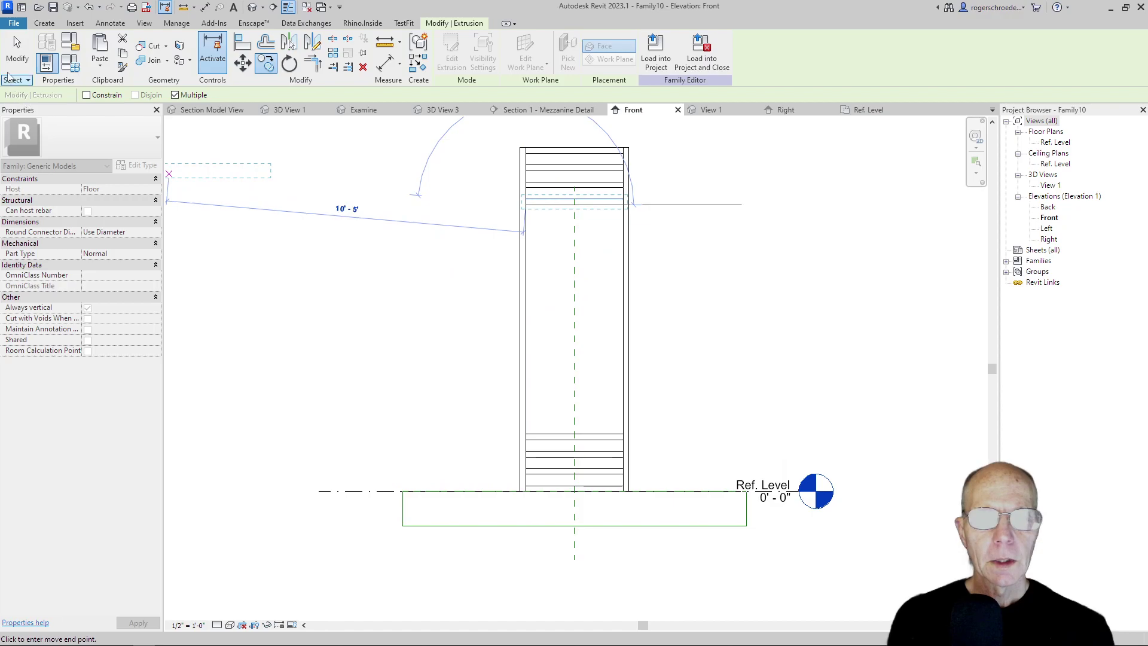
left_click(17, 53)
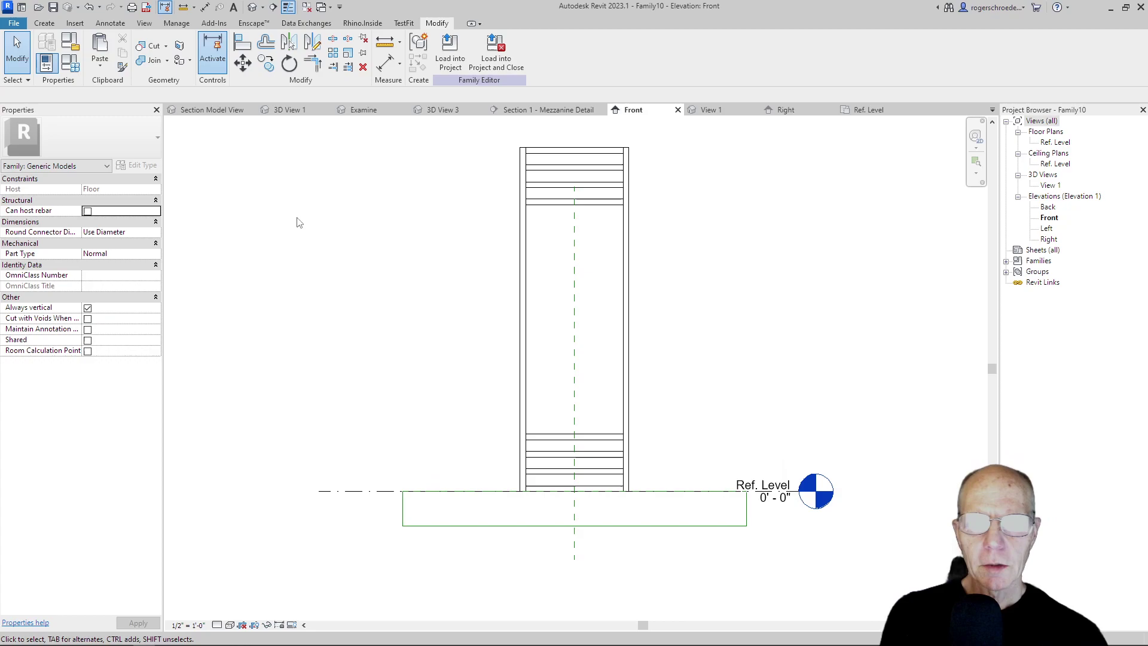
Step: Sketch a new extrusion rectangle spanning the frame's top-left to bottom-right corners
left_click(42, 24)
left_click(101, 60)
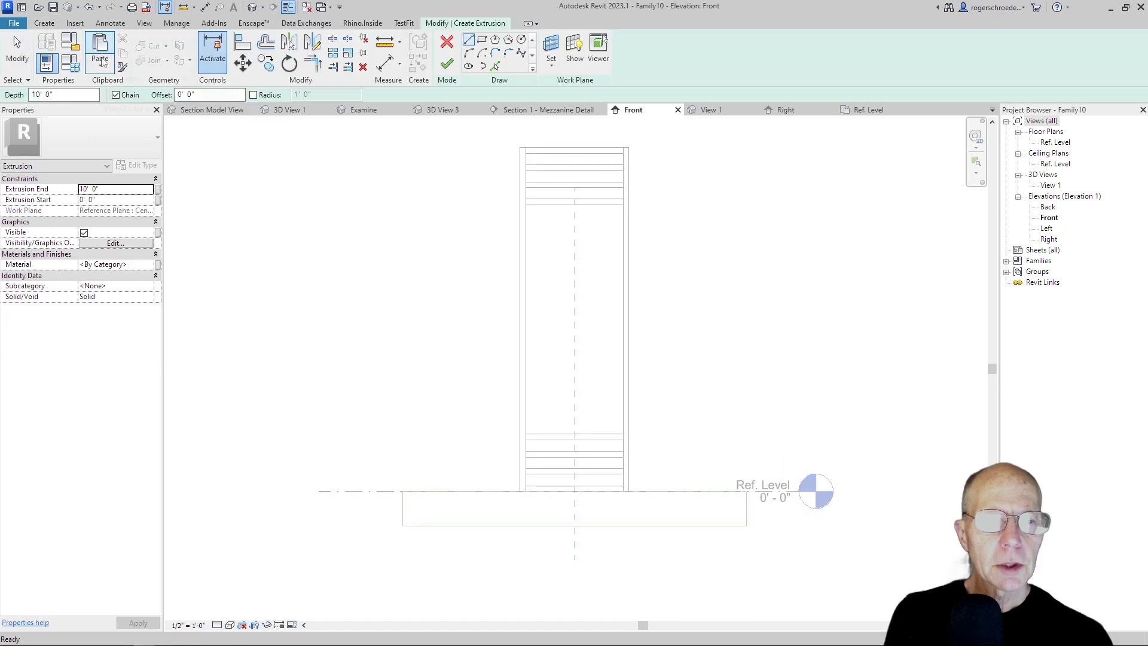
left_click(483, 41)
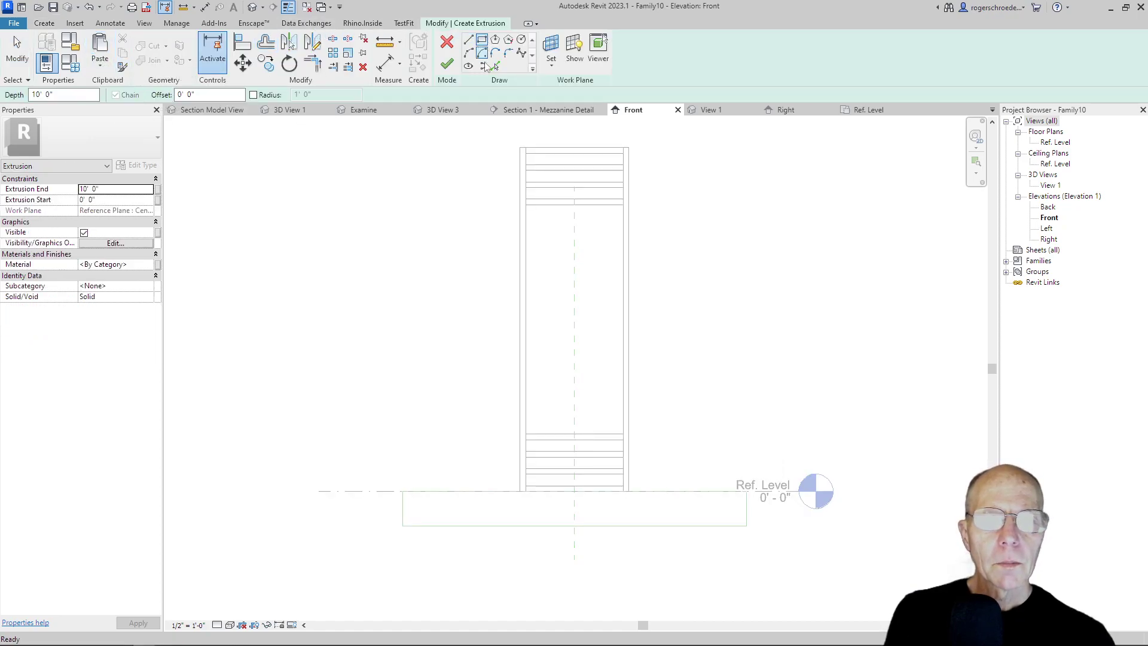
left_click(525, 154)
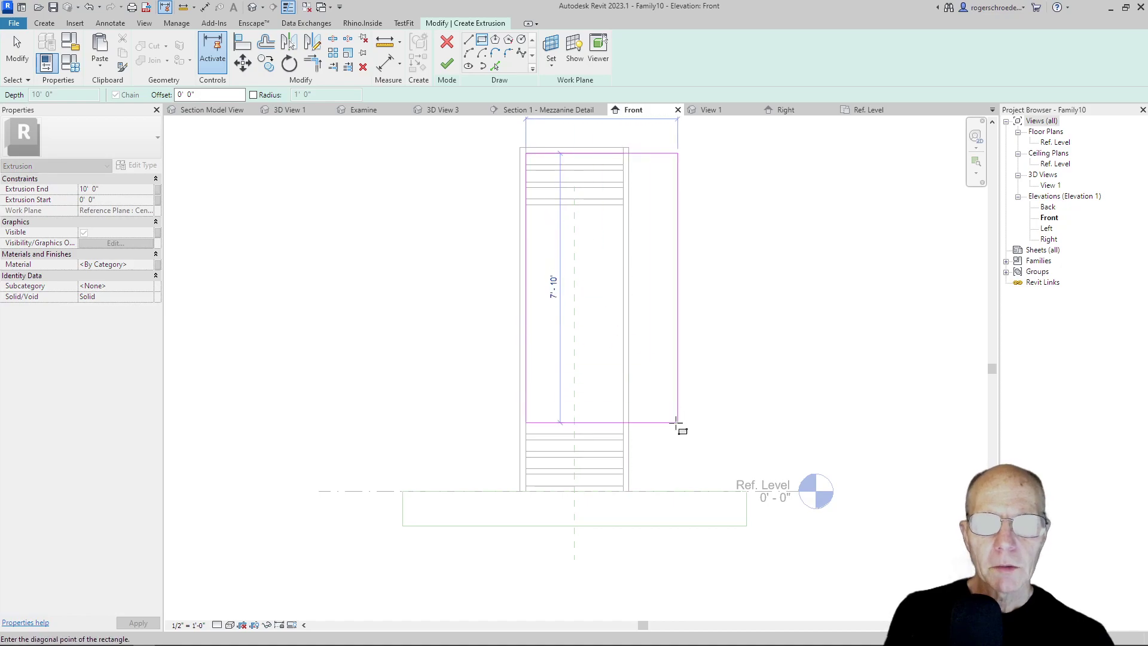
left_click(624, 486)
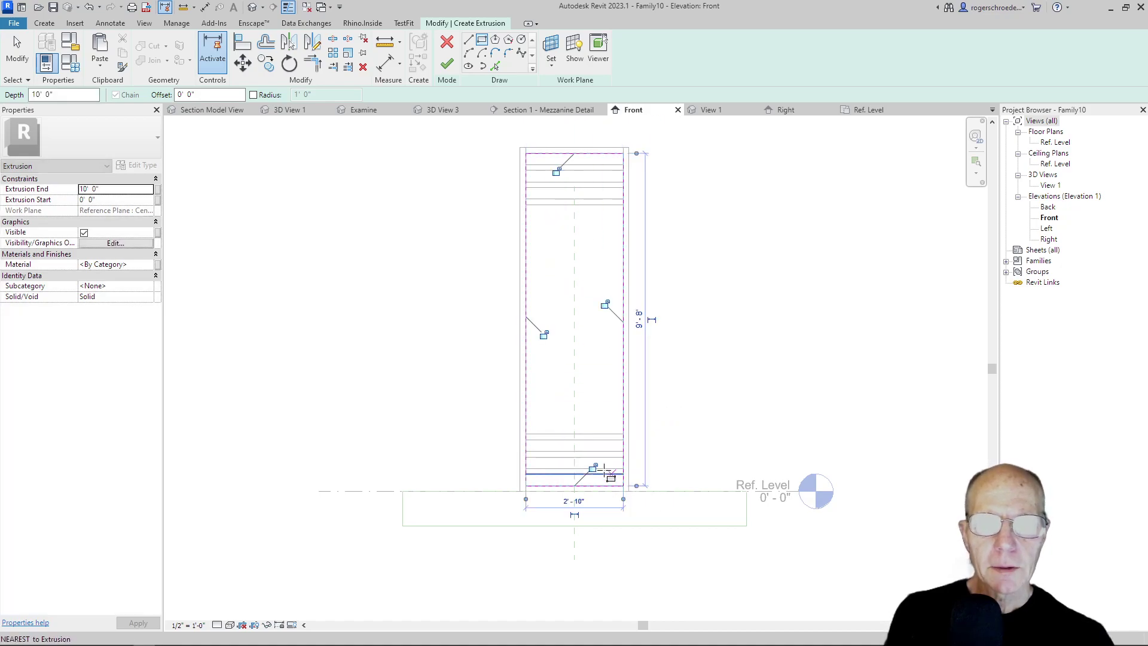
Step: Set the pane's material to Glass and thickness to 1/4", then finish the extrusion
left_click(116, 265)
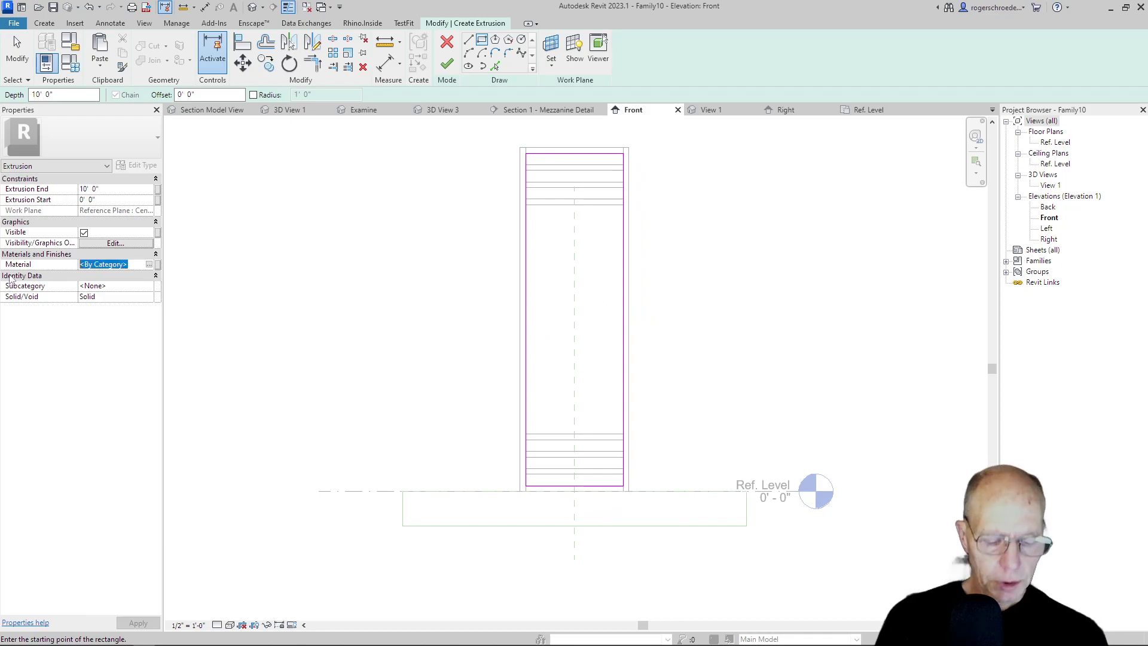
type("Glass")
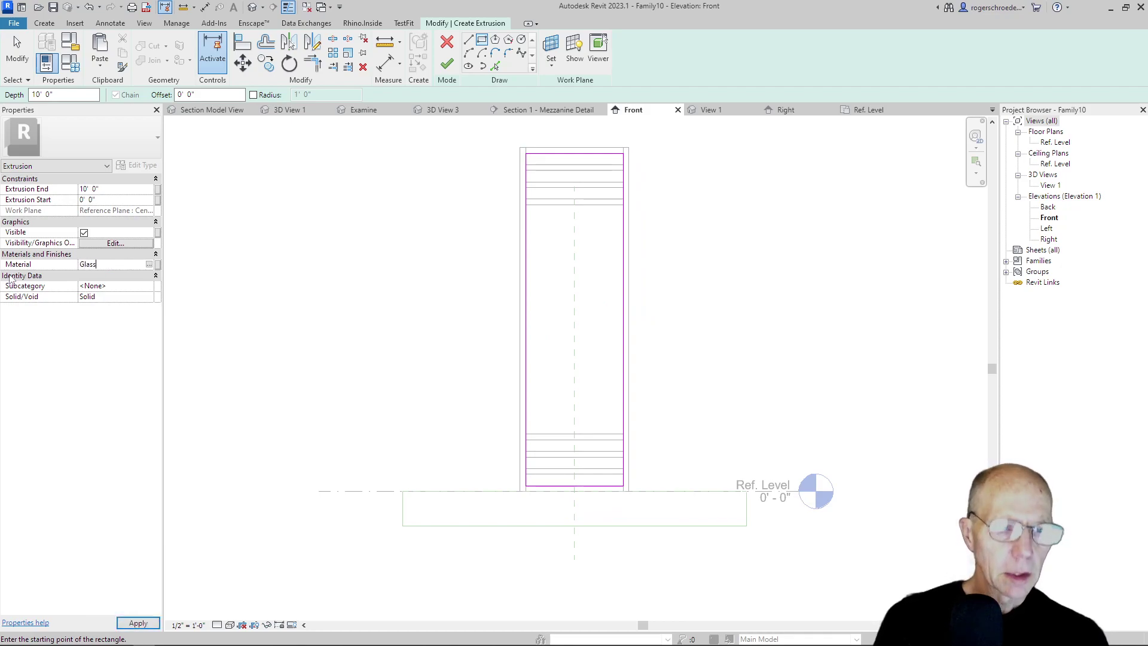
left_click(237, 334)
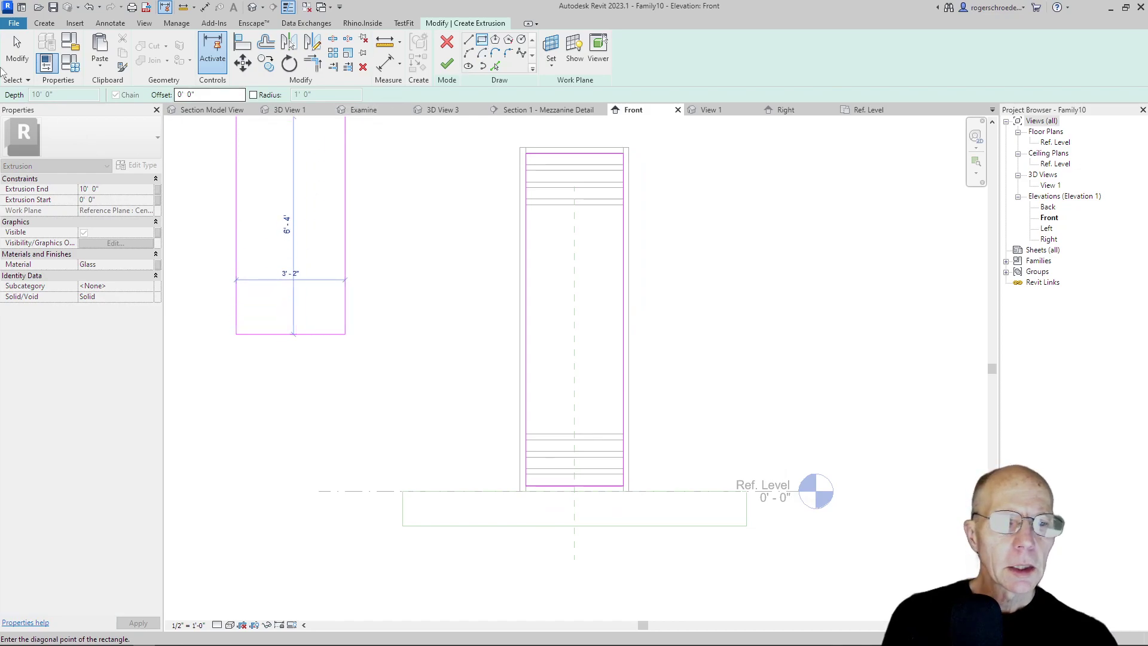
left_click(17, 49)
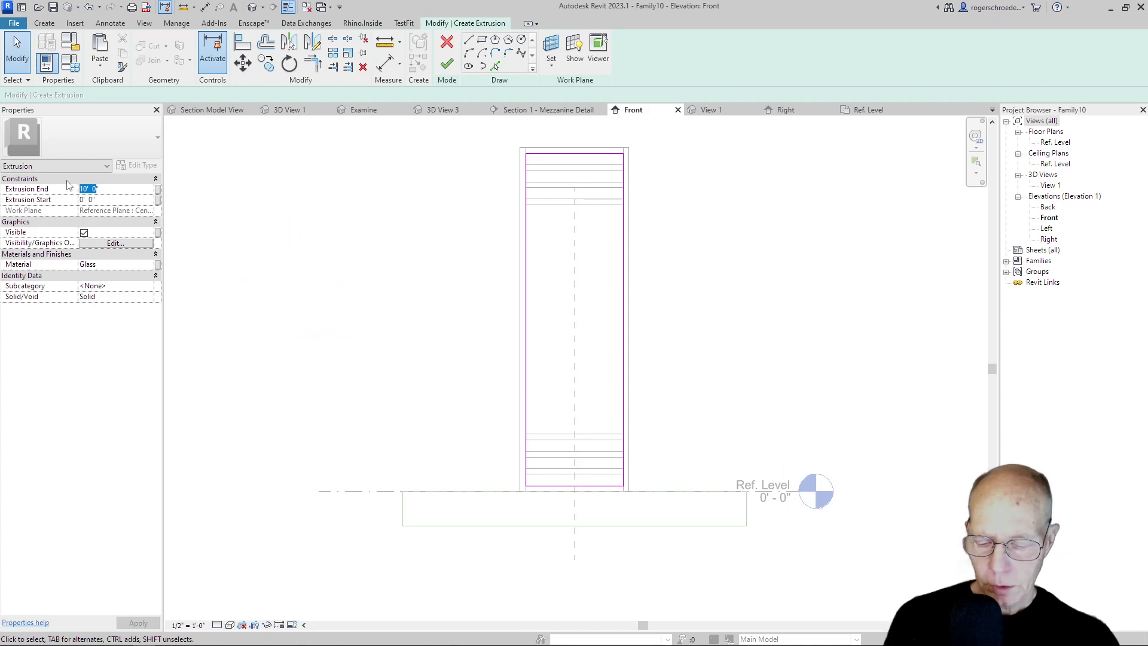
type(".2\"")
key("Return")
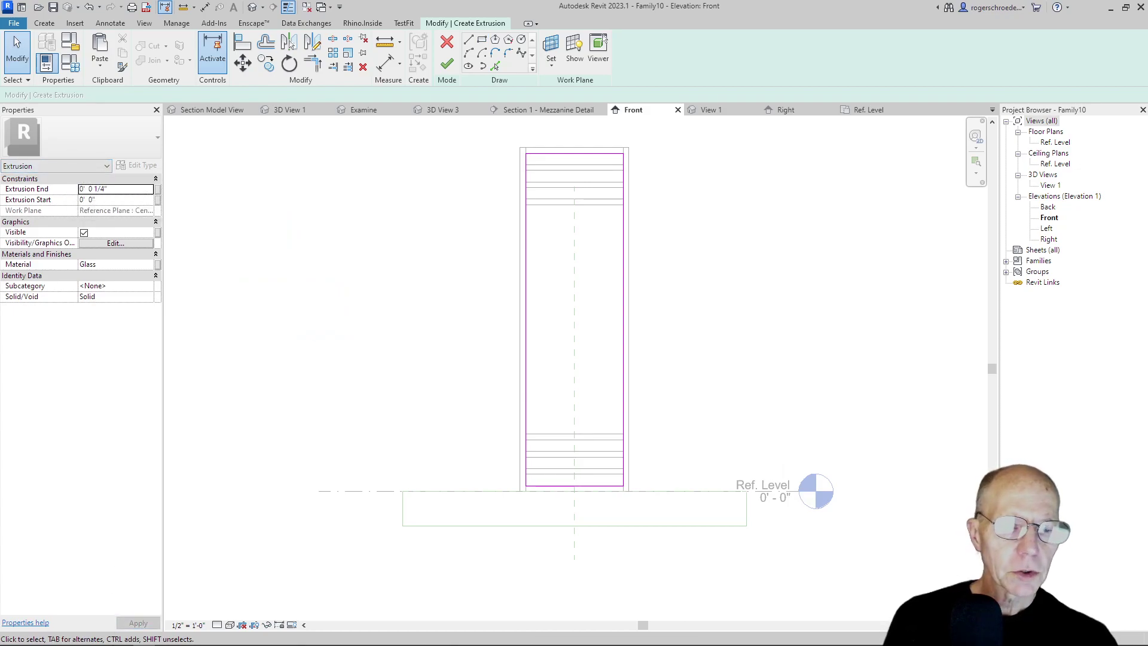
left_click(451, 64)
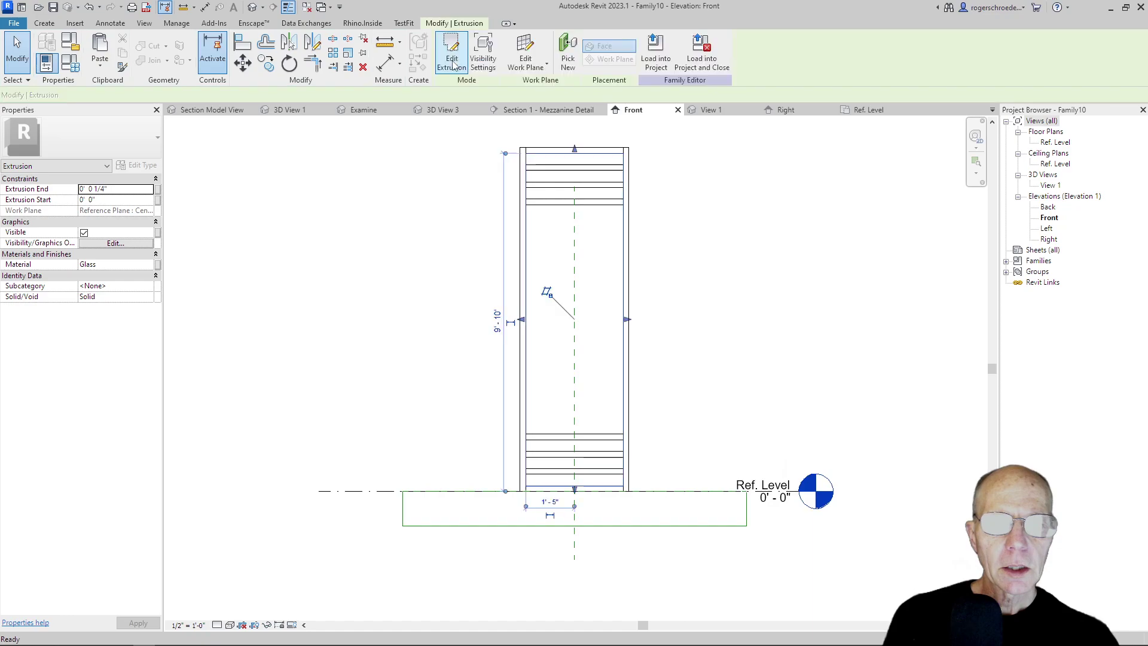
Step: In the Right elevation, copy the glass pane unconstrained to sit beside the slats
left_click(772, 110)
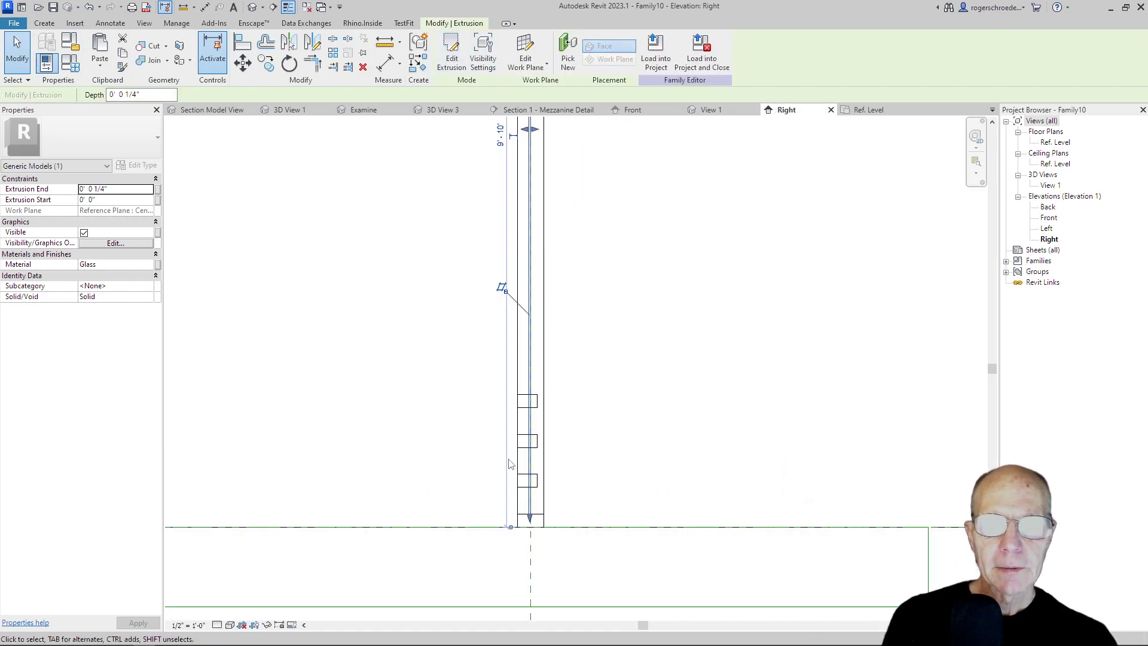
scroll(512, 490, "up", 3)
scroll(511, 491, "up", 2)
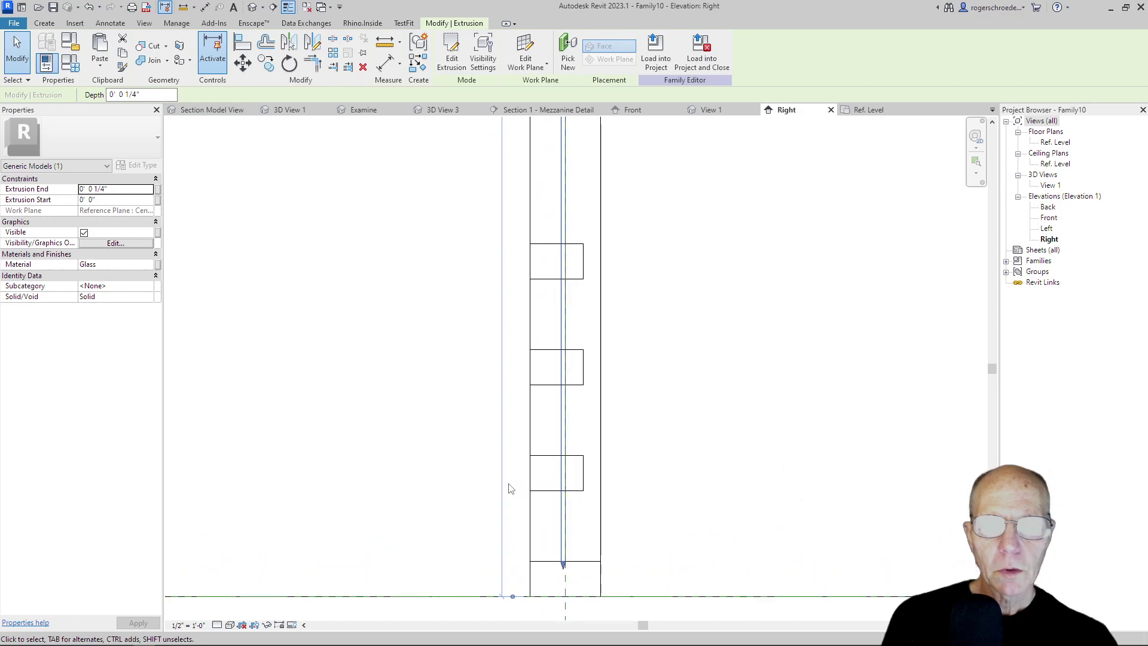
left_click(261, 65)
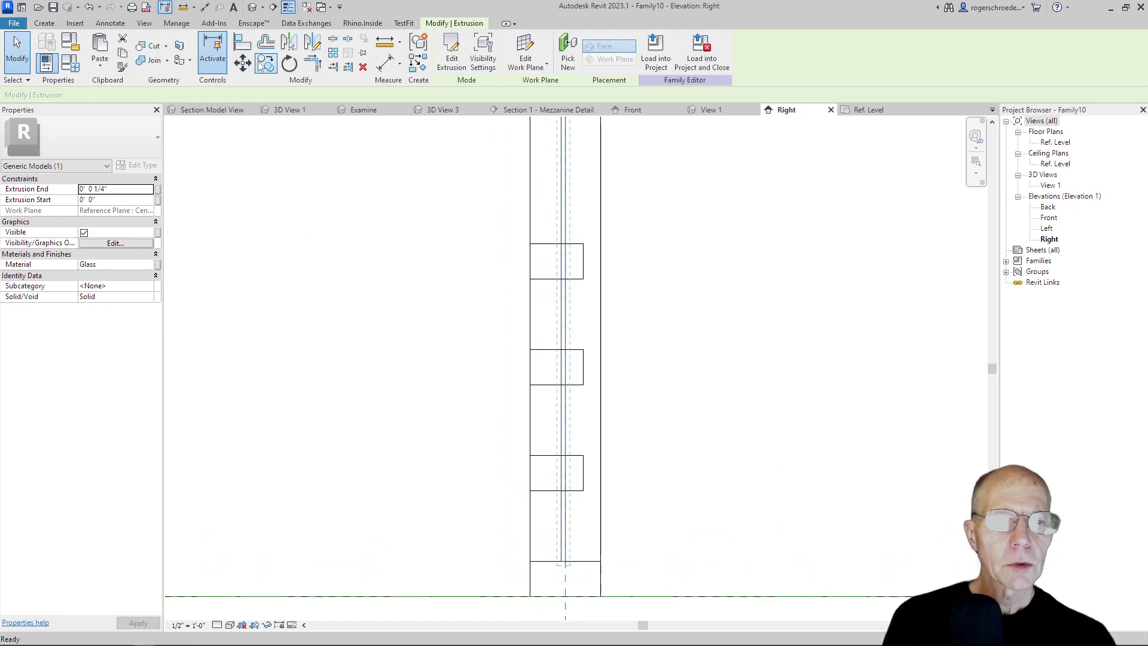
left_click(174, 95)
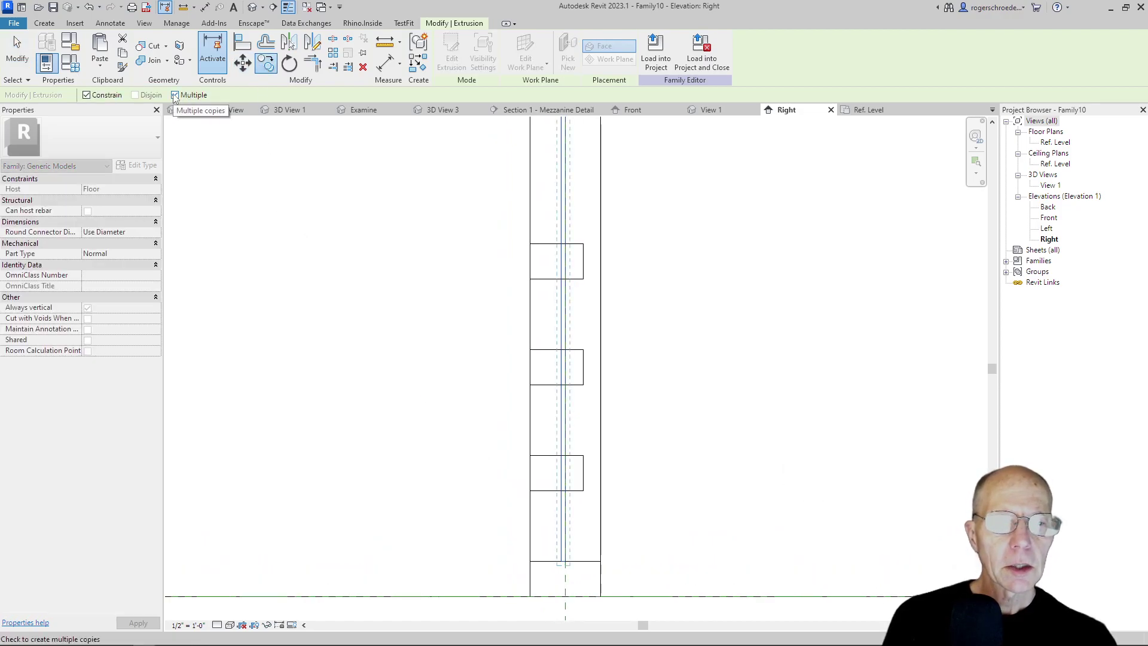
left_click(562, 490)
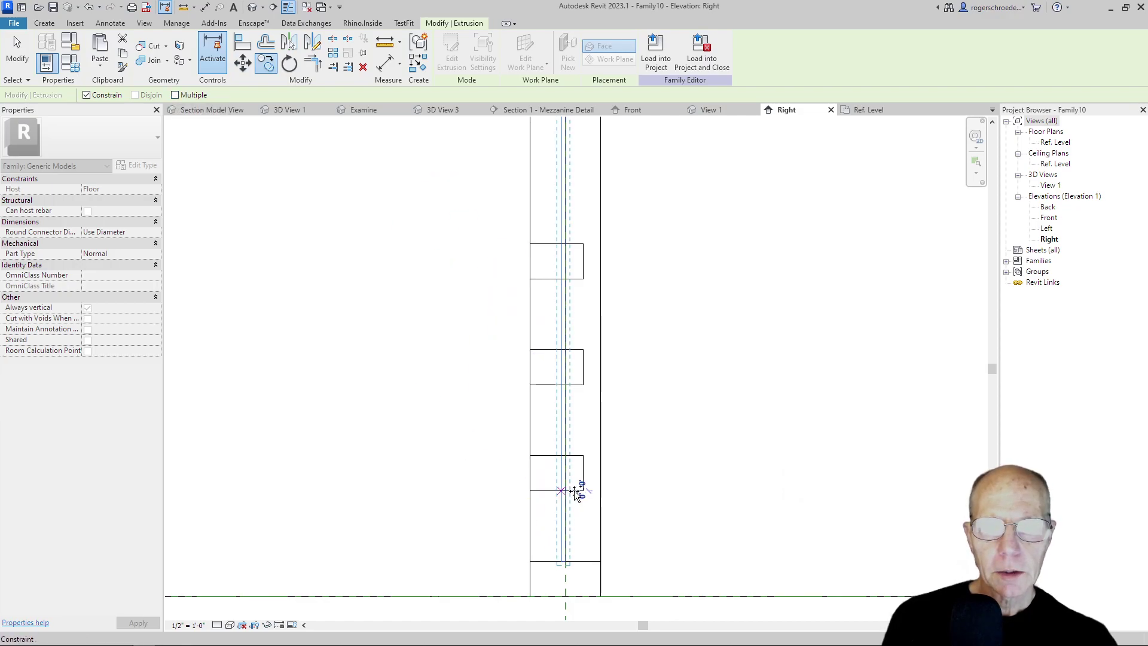
left_click(562, 243)
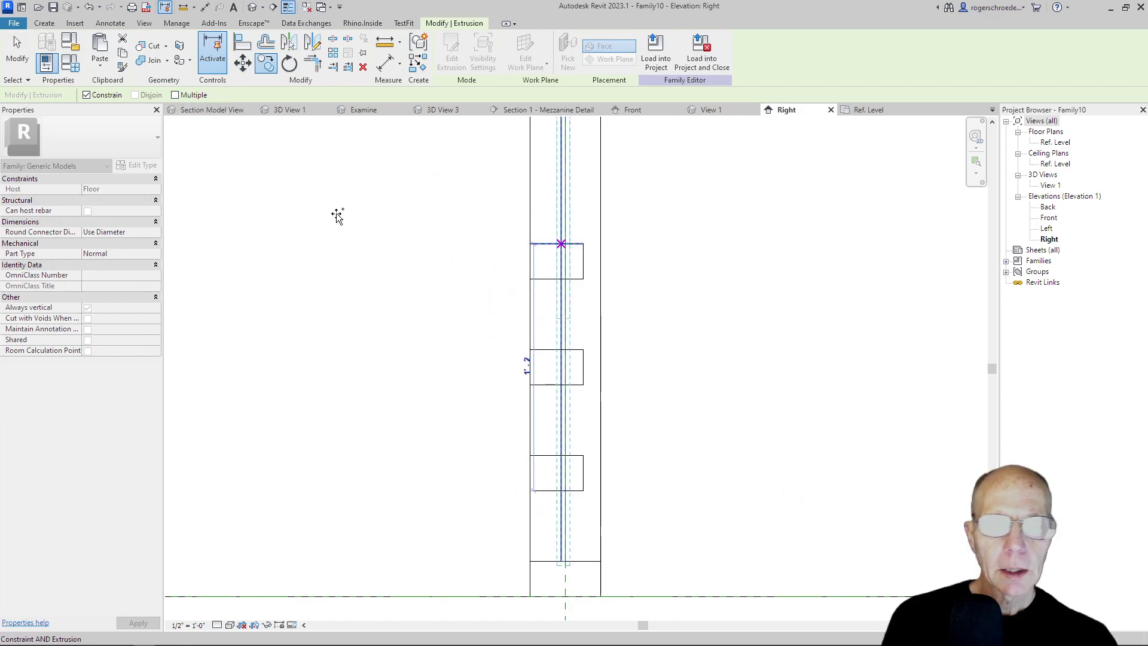
left_click(104, 97)
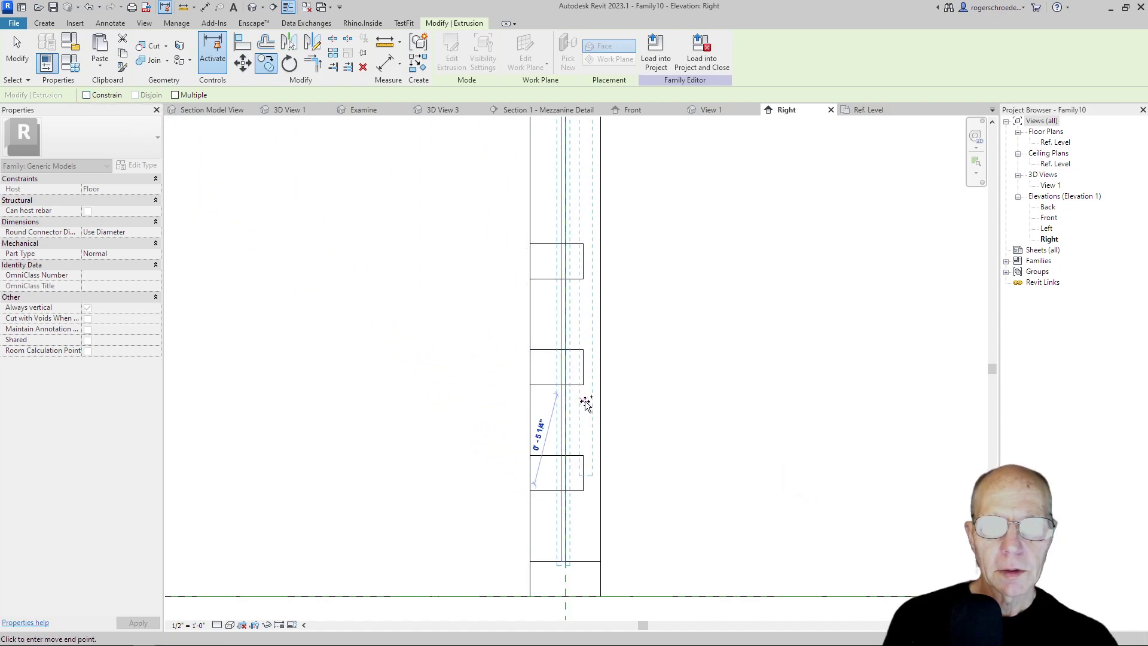
left_click(583, 488)
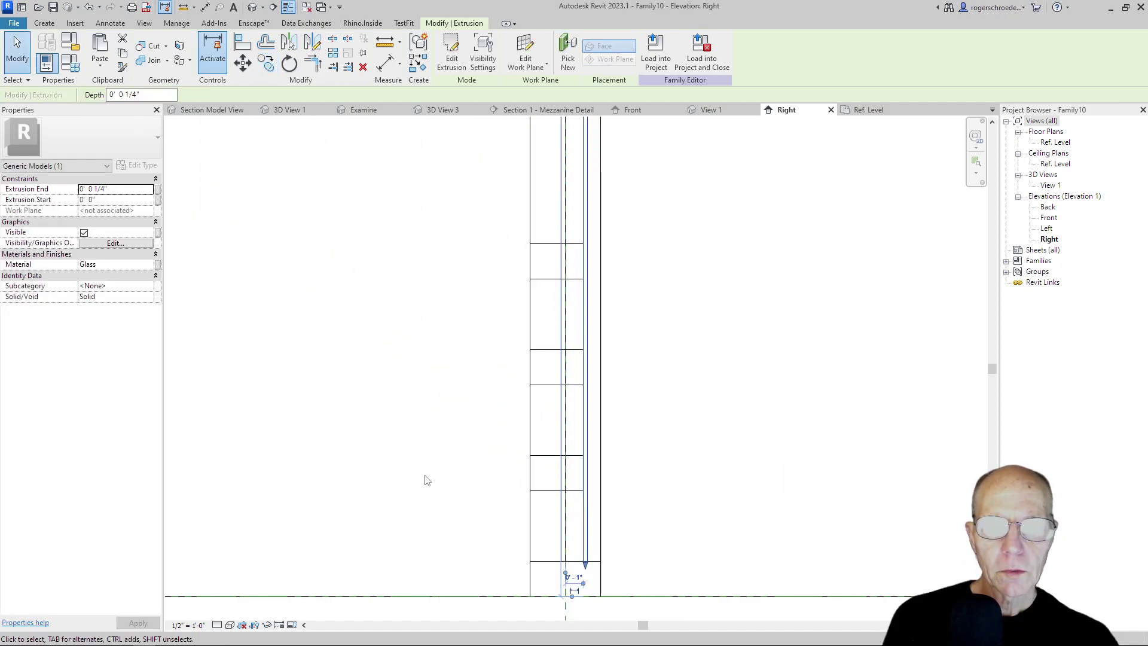
Step: Delete the stray thin extrusion
left_click(411, 472)
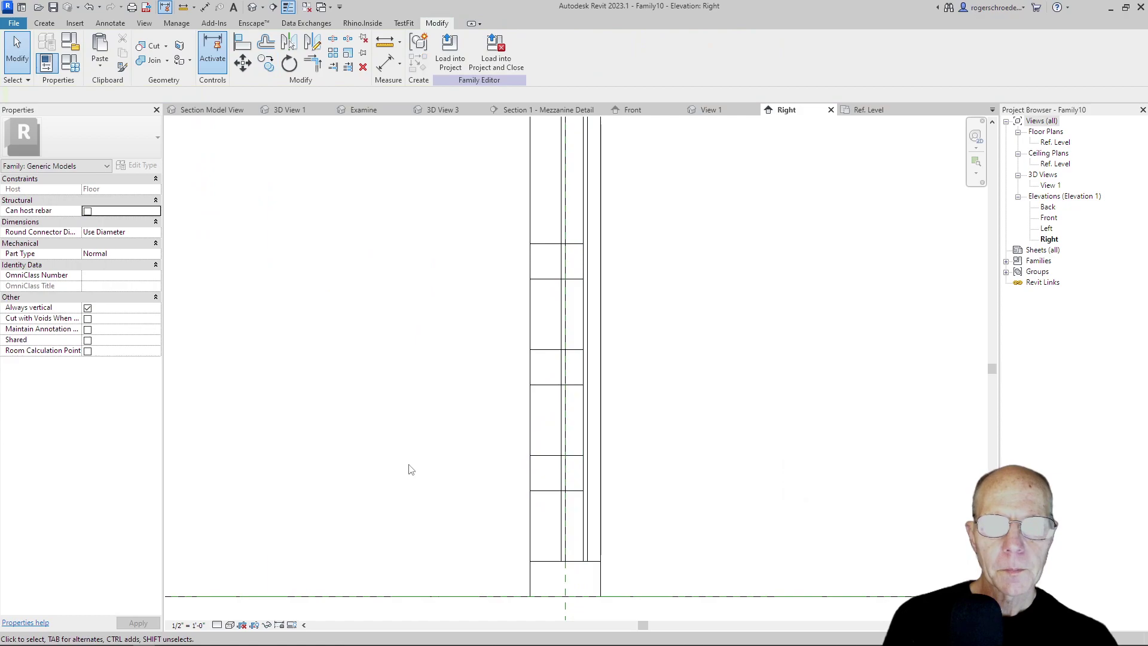
left_click(561, 422)
key("Delete")
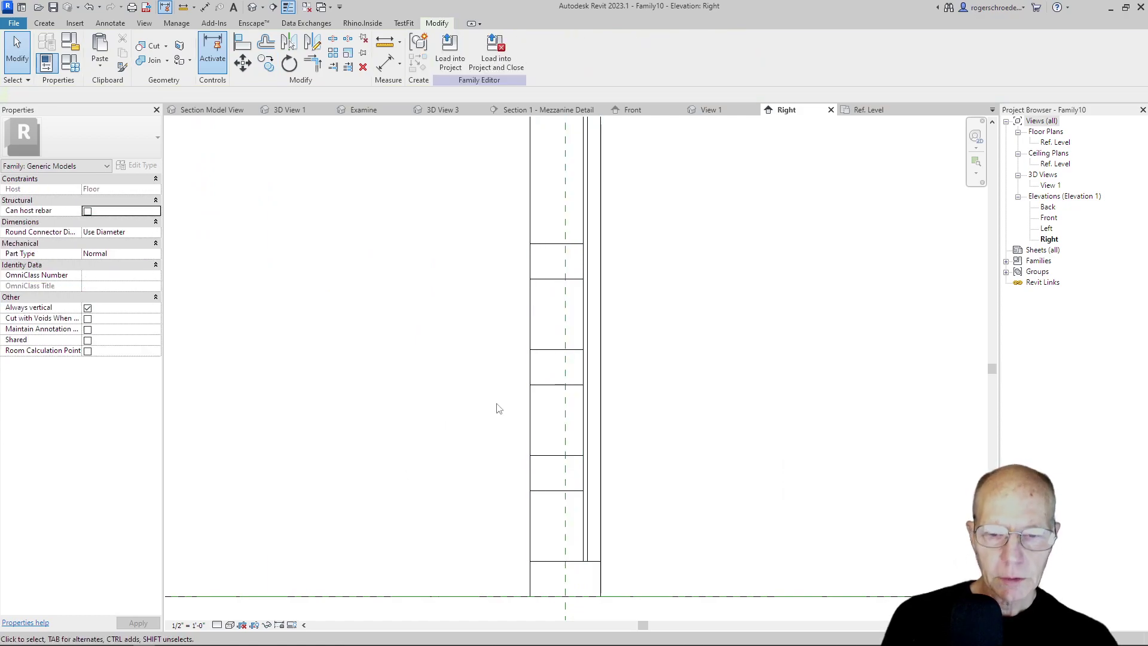
Step: Show 3D View 1 in the Realistic visual style
left_click(707, 109)
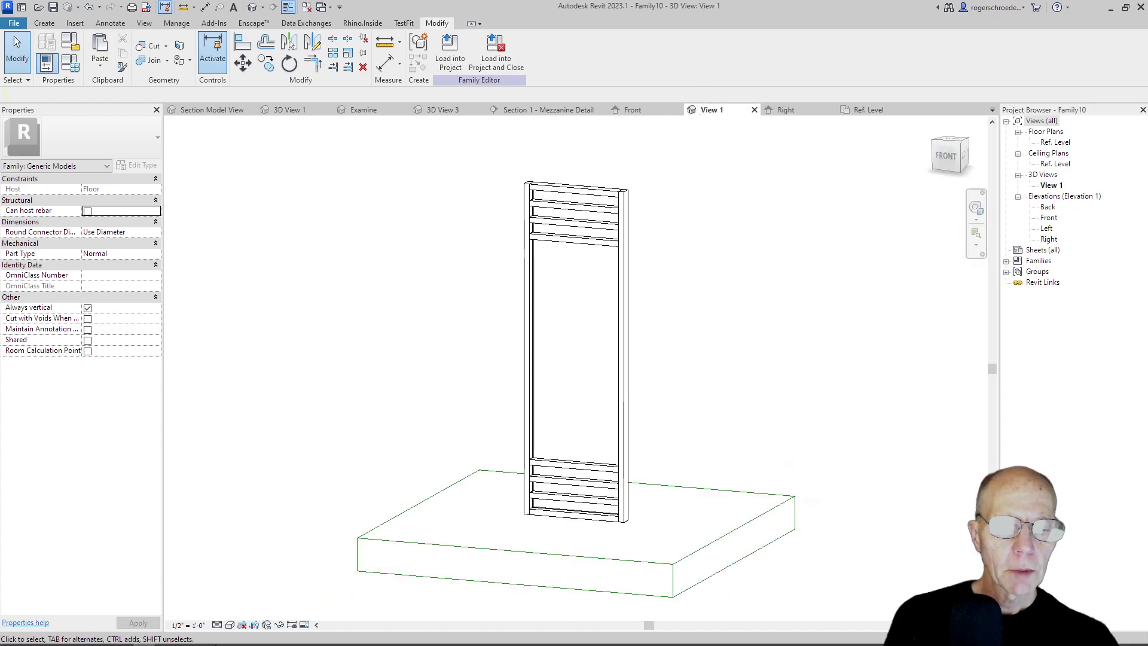
left_click(229, 624)
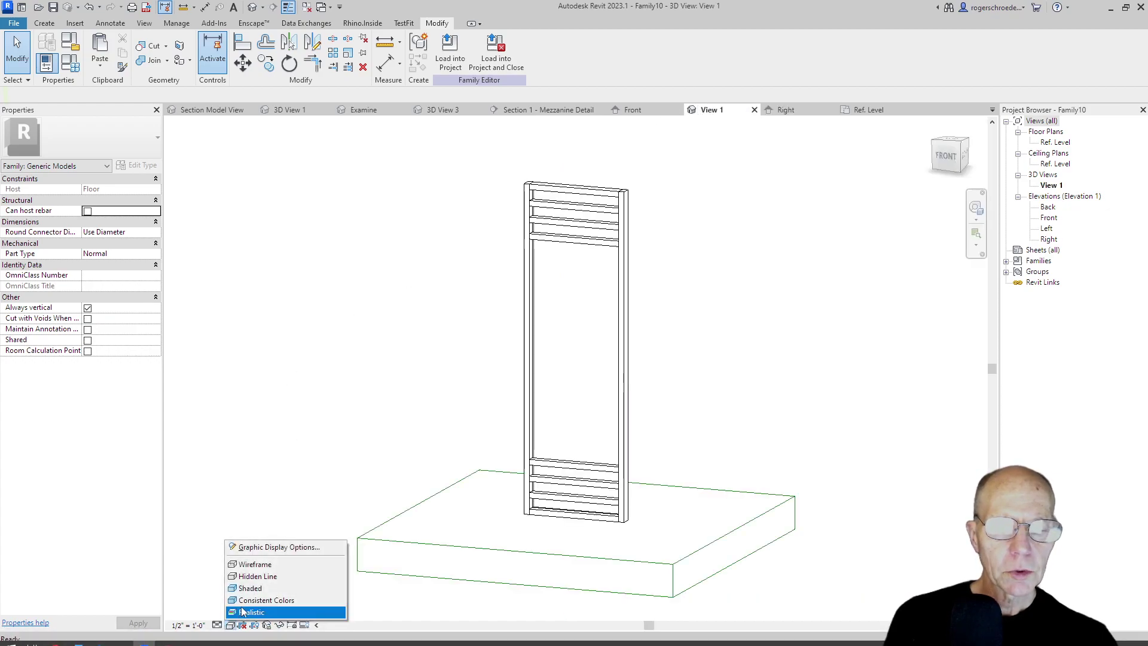
left_click(240, 606)
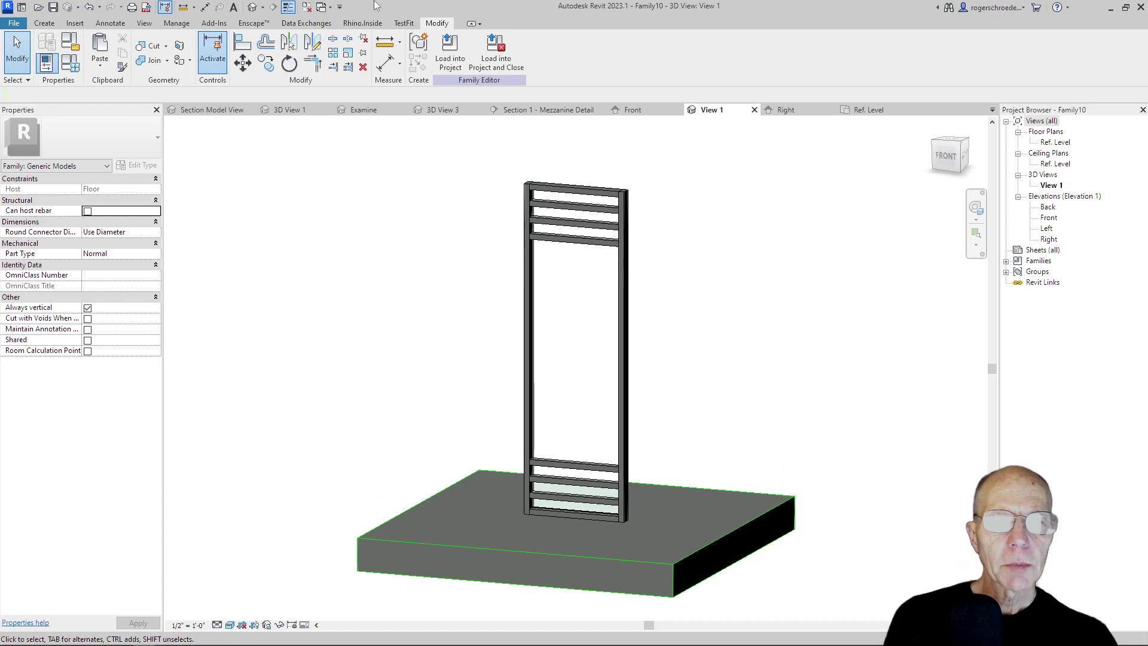
Step: Save the family as office partition.rfa, replacing the existing file, and load it into the project
left_click(53, 7)
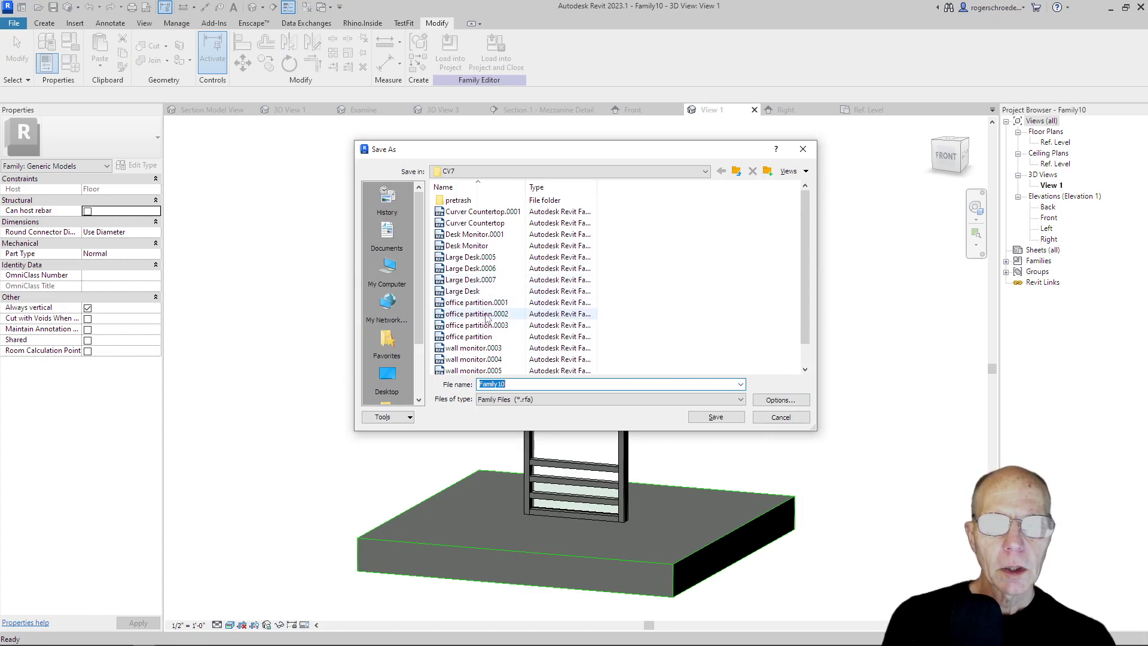
left_click(485, 338)
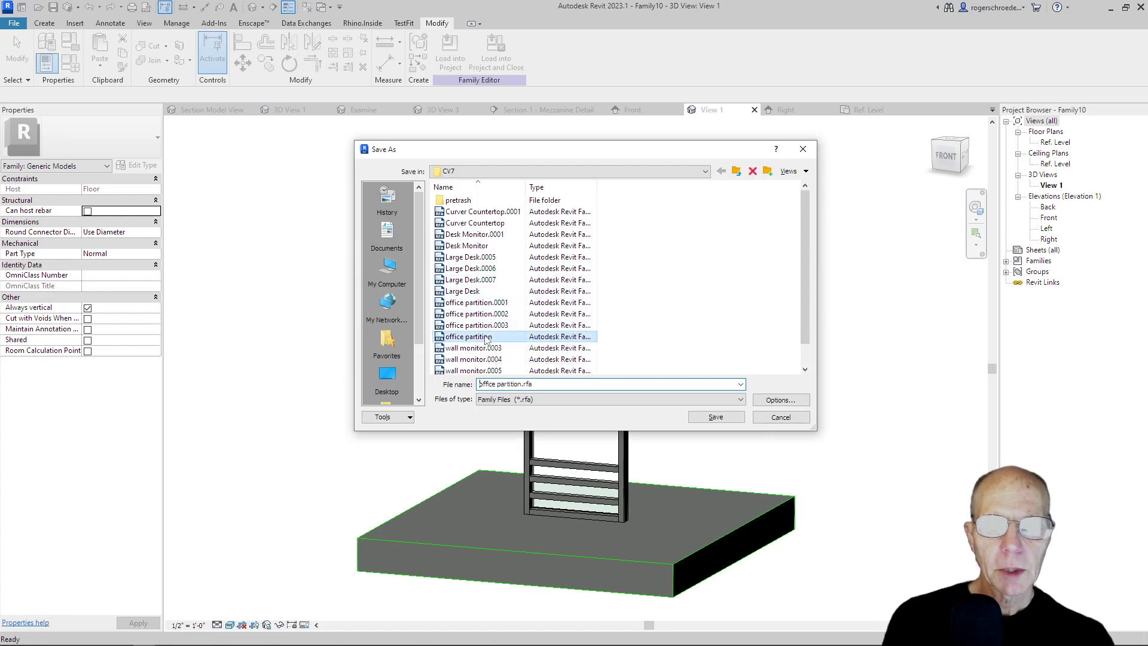
left_click(694, 421)
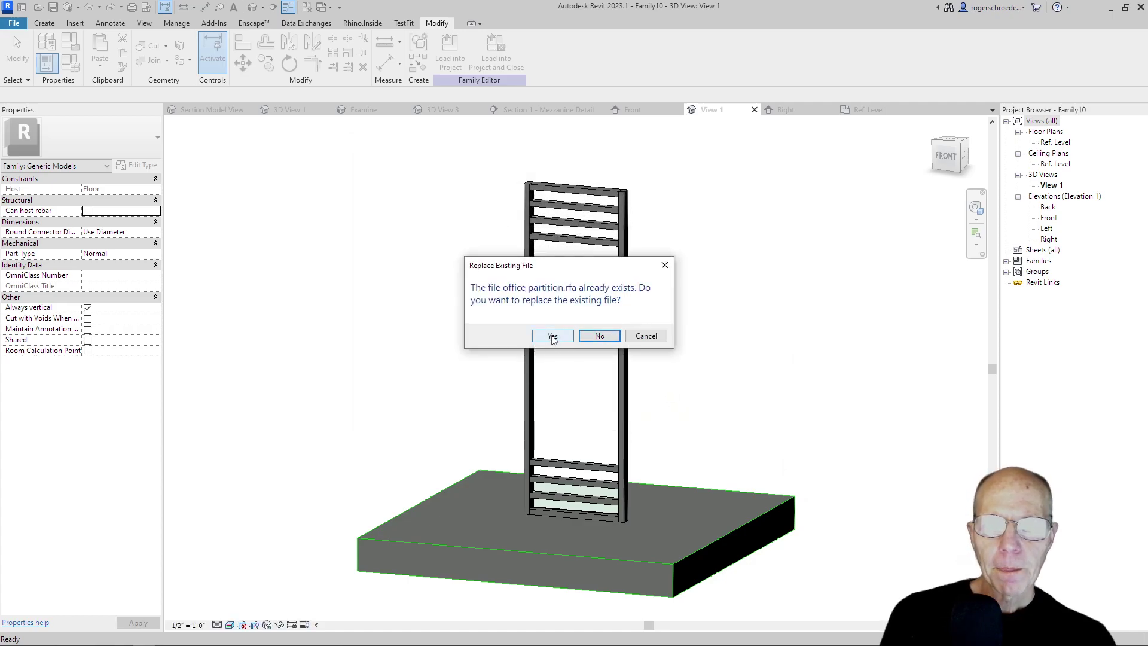
left_click(551, 336)
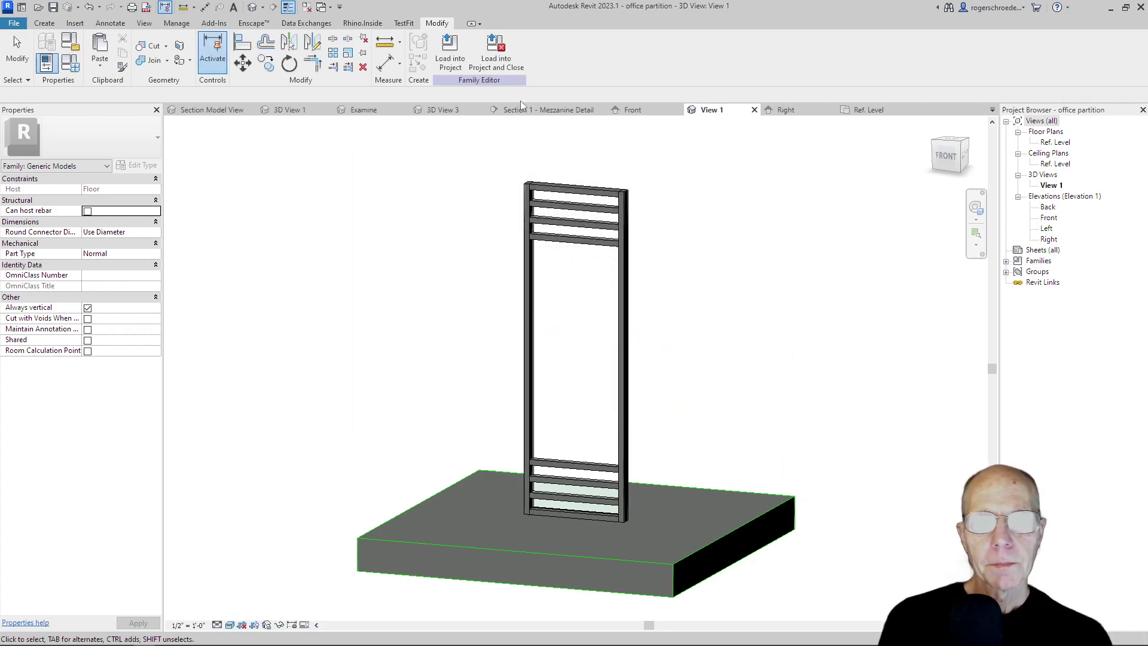
left_click(442, 62)
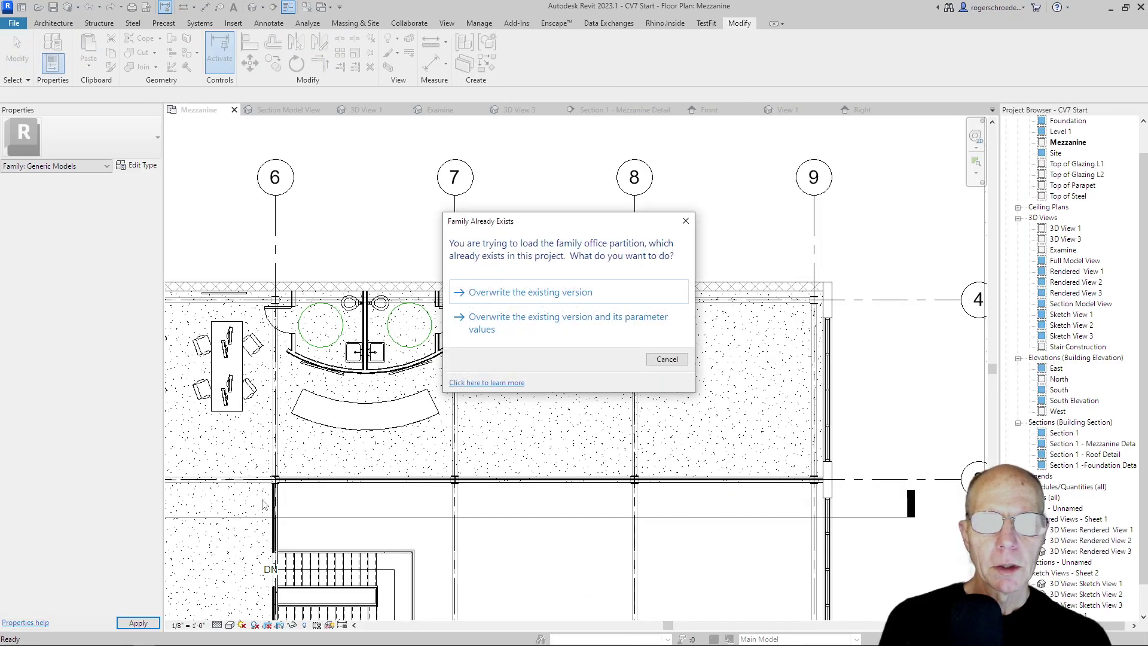
Step: Overwrite the existing office partition family and place one instance near the north wall, right of grid 7
left_click(492, 293)
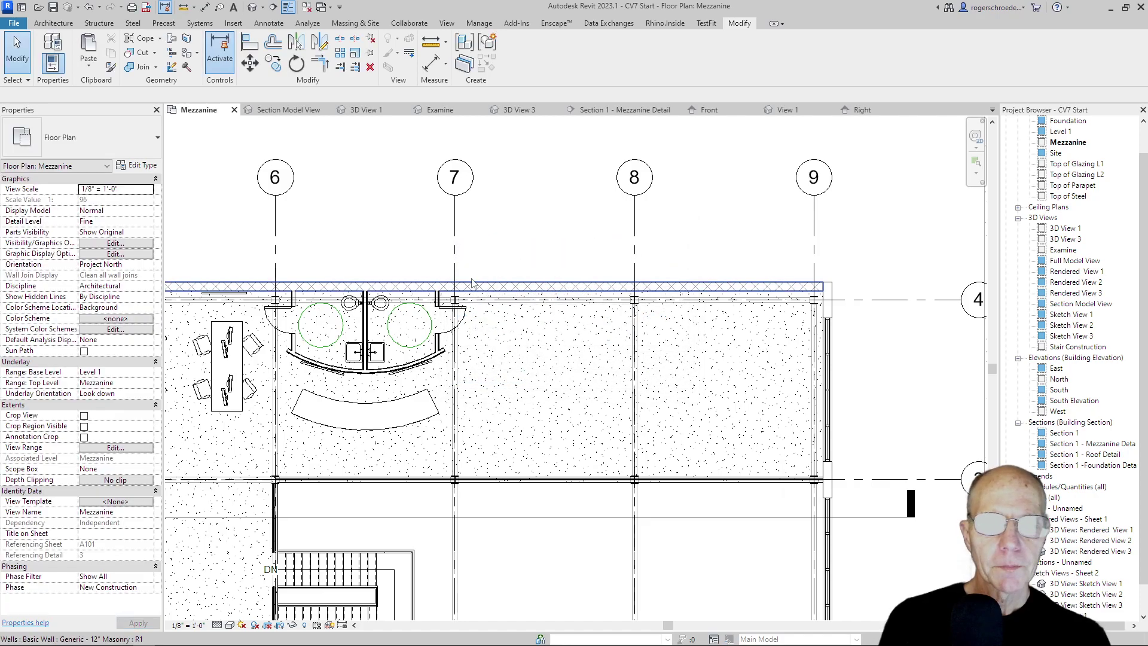
left_click(54, 24)
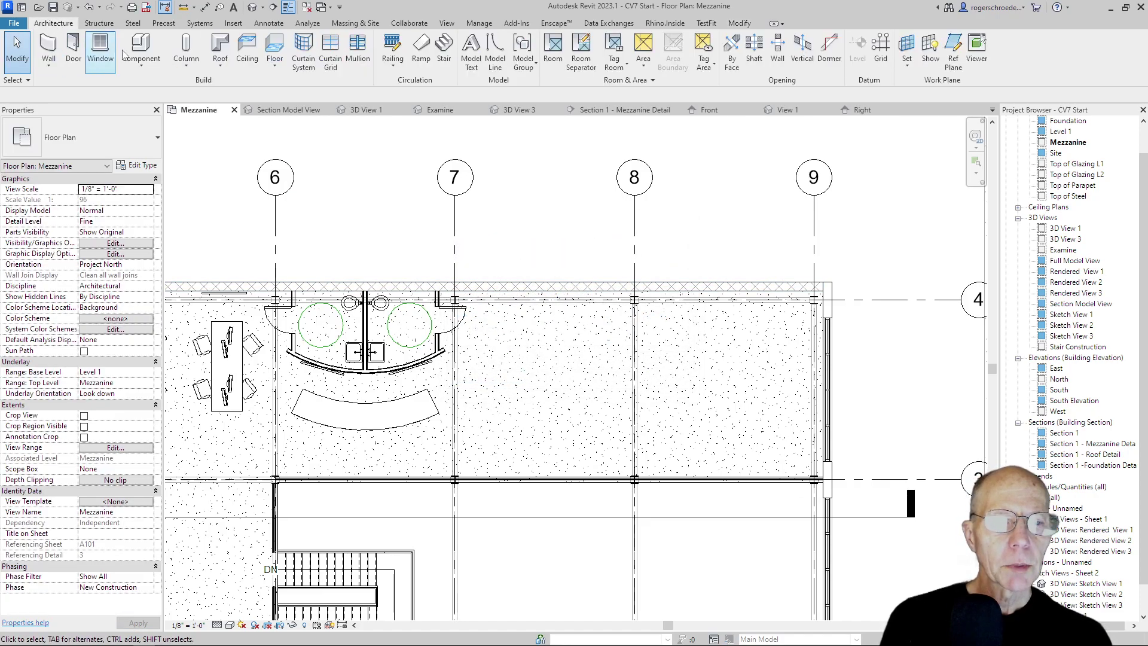
left_click(161, 69)
left_click(163, 87)
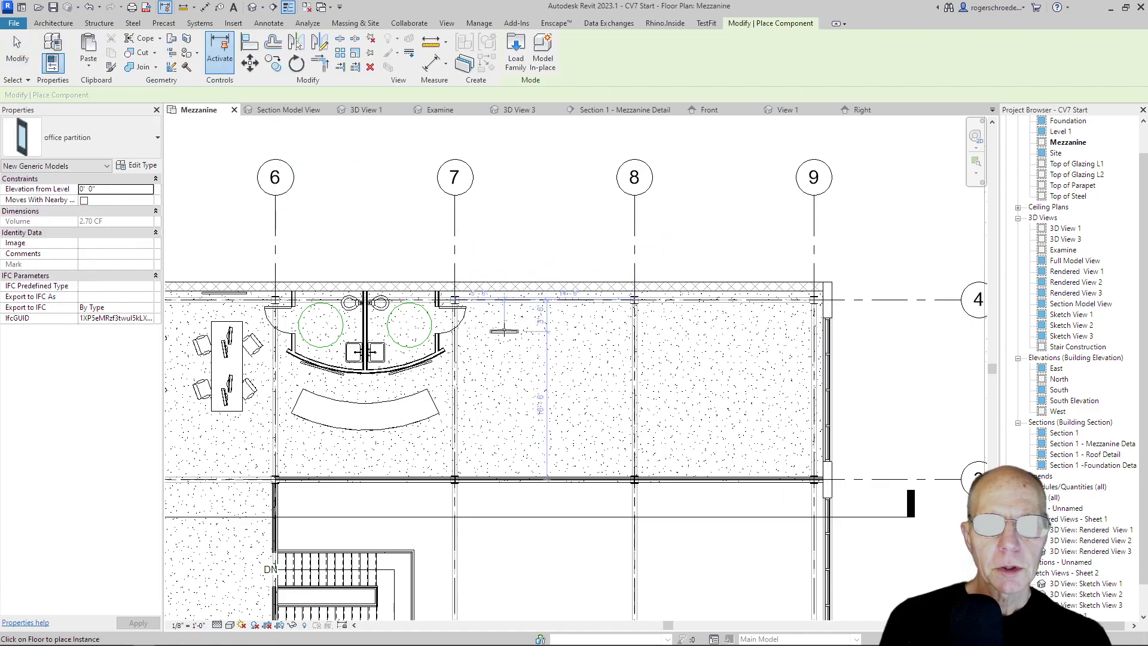
left_click(504, 322)
scroll(515, 314, "up", 5)
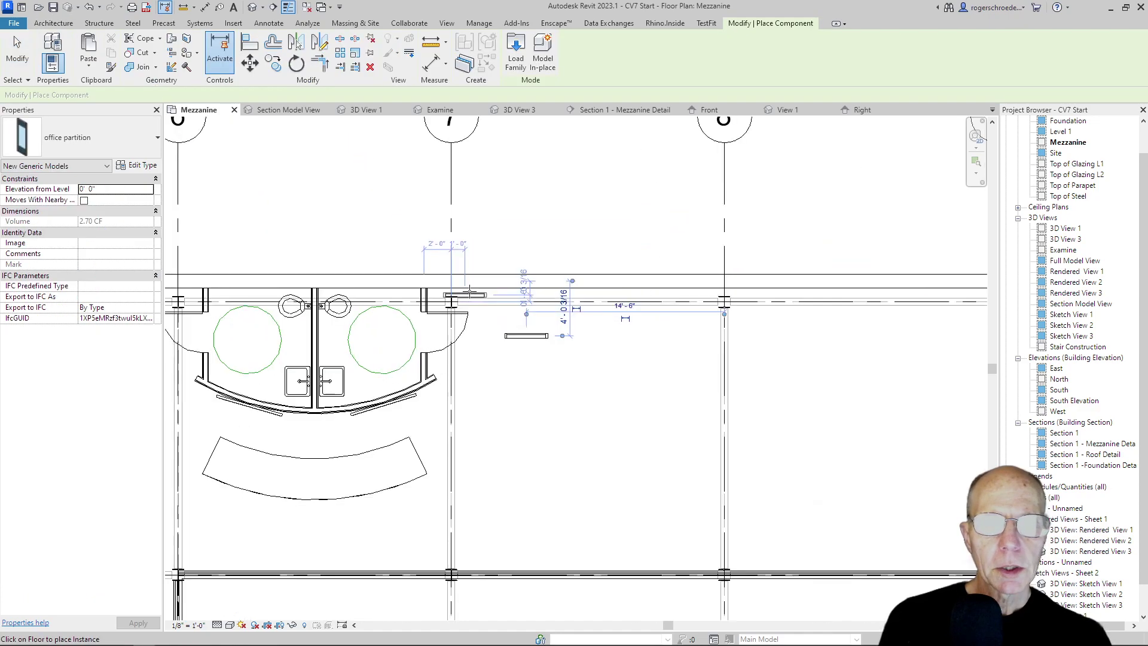
scroll(567, 334, "down", 5)
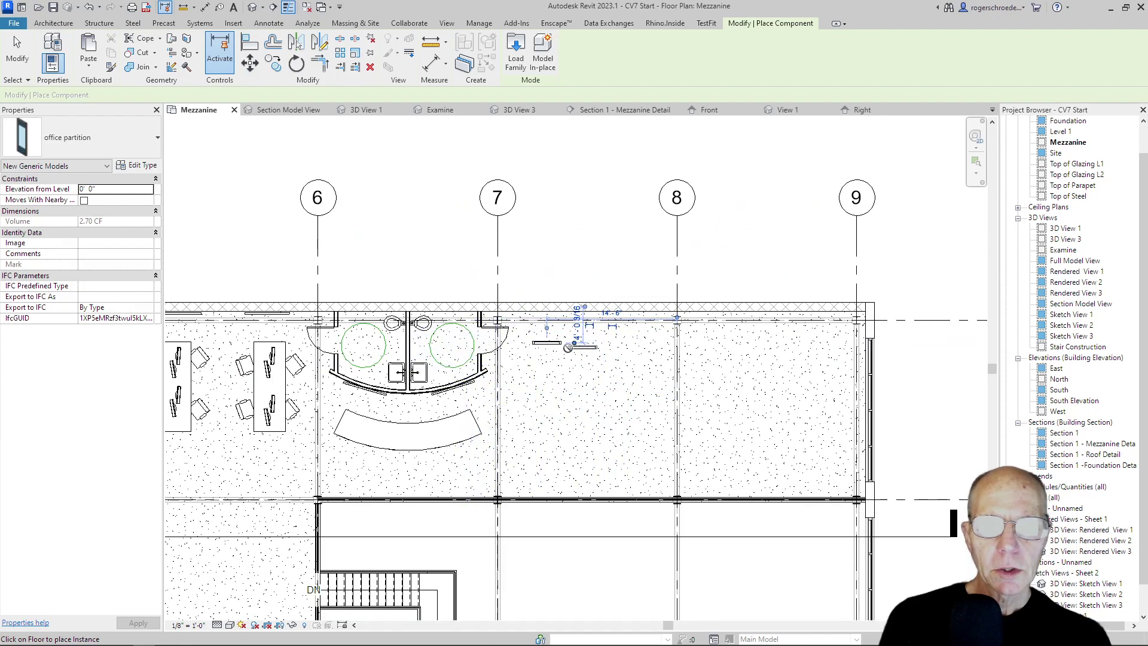
scroll(568, 326, "up", 5)
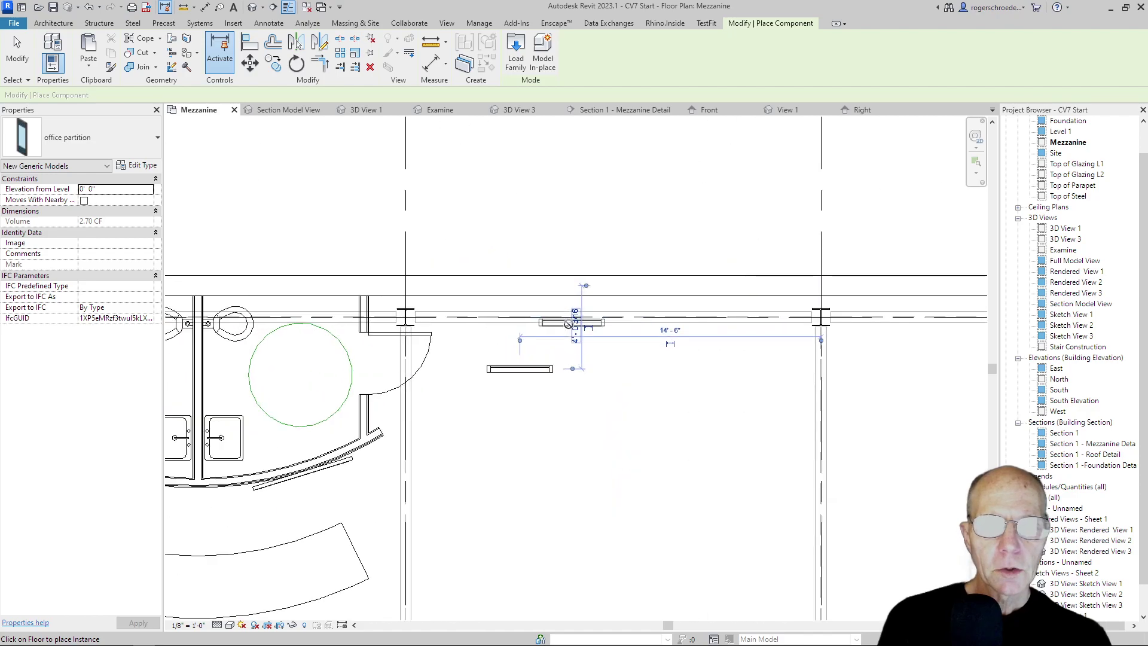
key("Escape")
key("Escape")
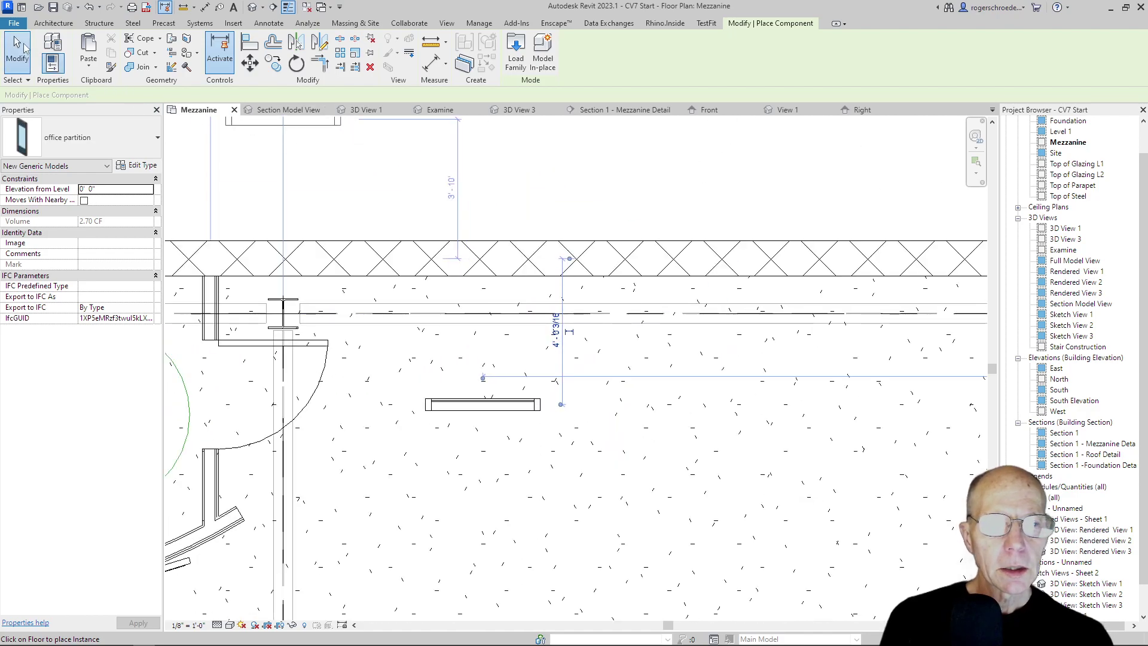
Step: Make an upright 90° rotated copy of the partition and delete the horizontal original
left_click(468, 400)
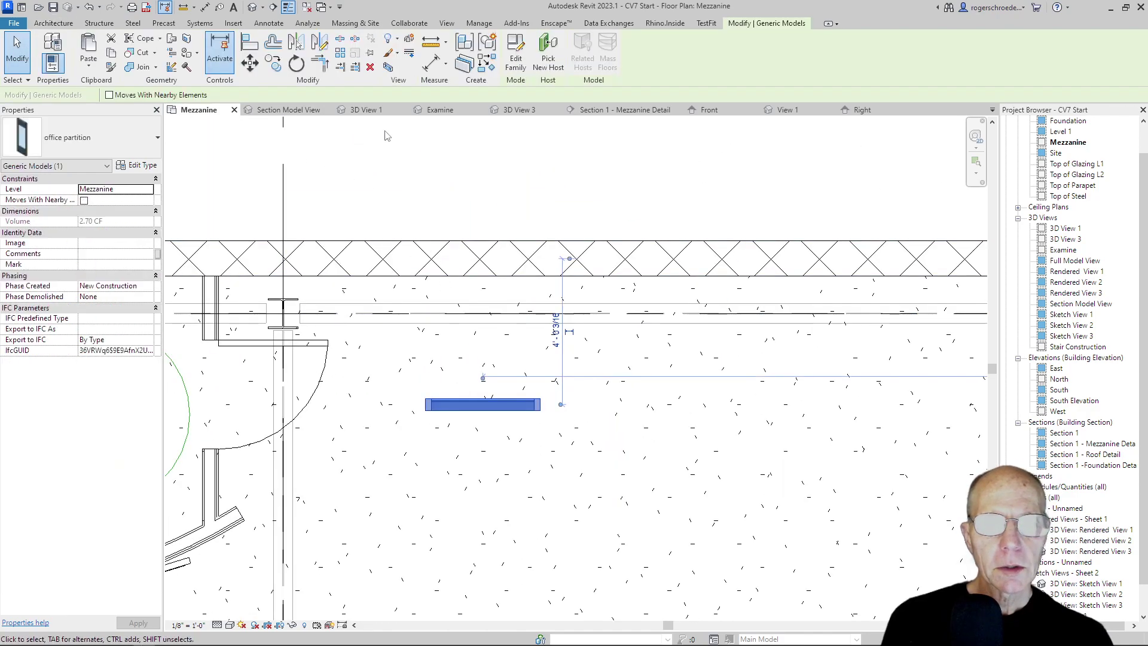
left_click(296, 64)
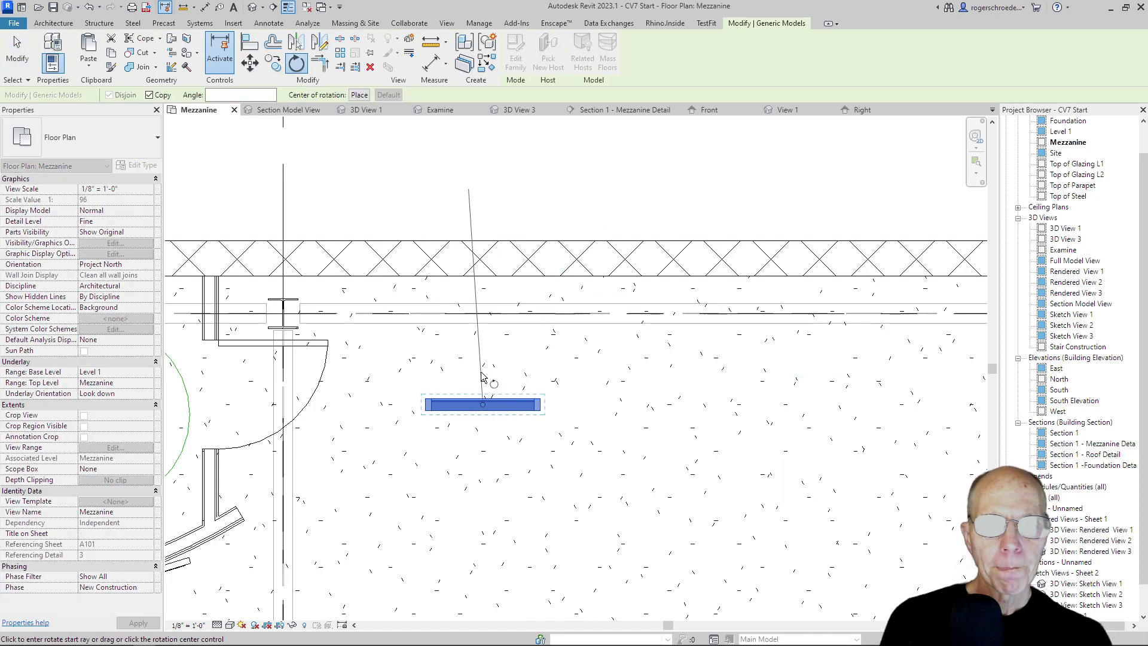
left_click(483, 350)
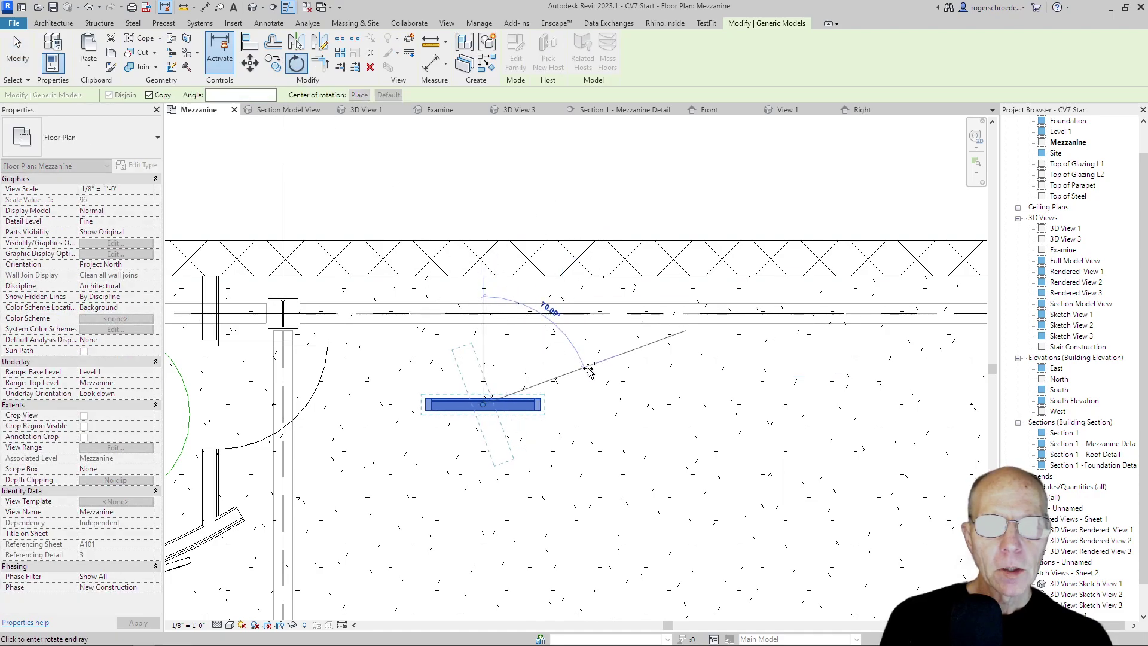
left_click(612, 407)
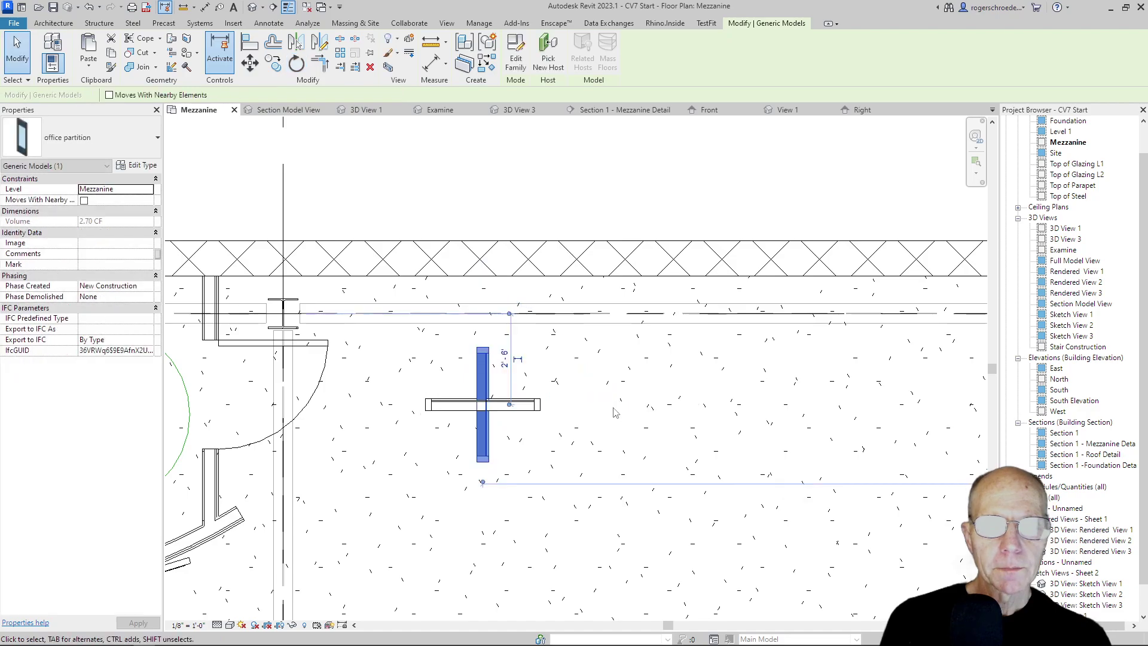
left_click(18, 58)
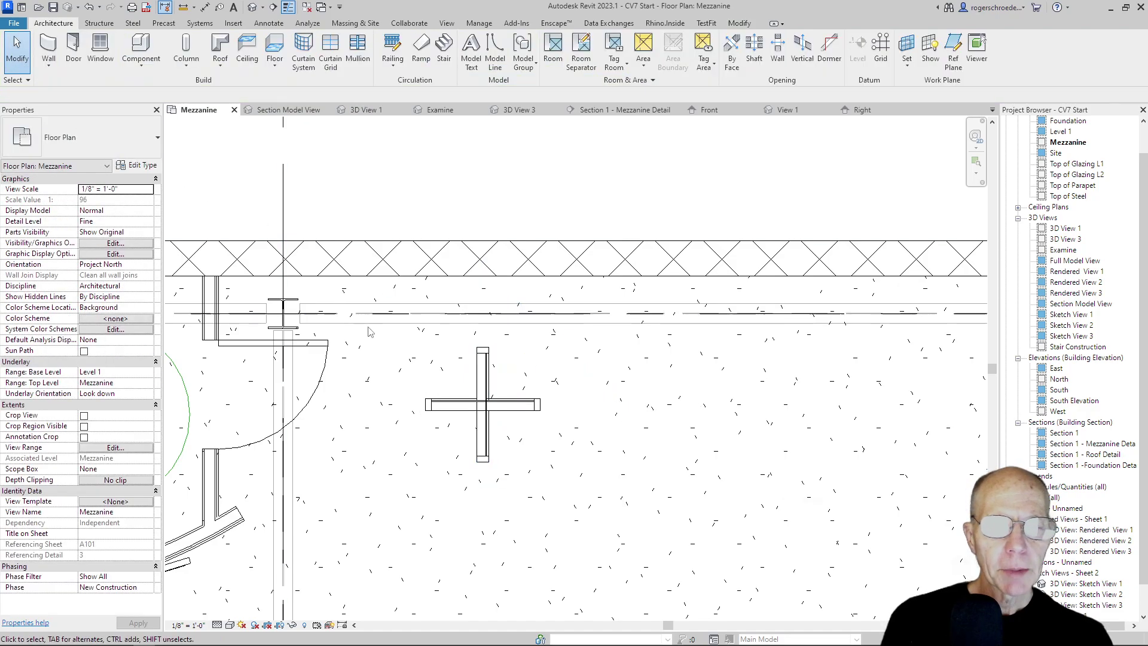
left_click(450, 404)
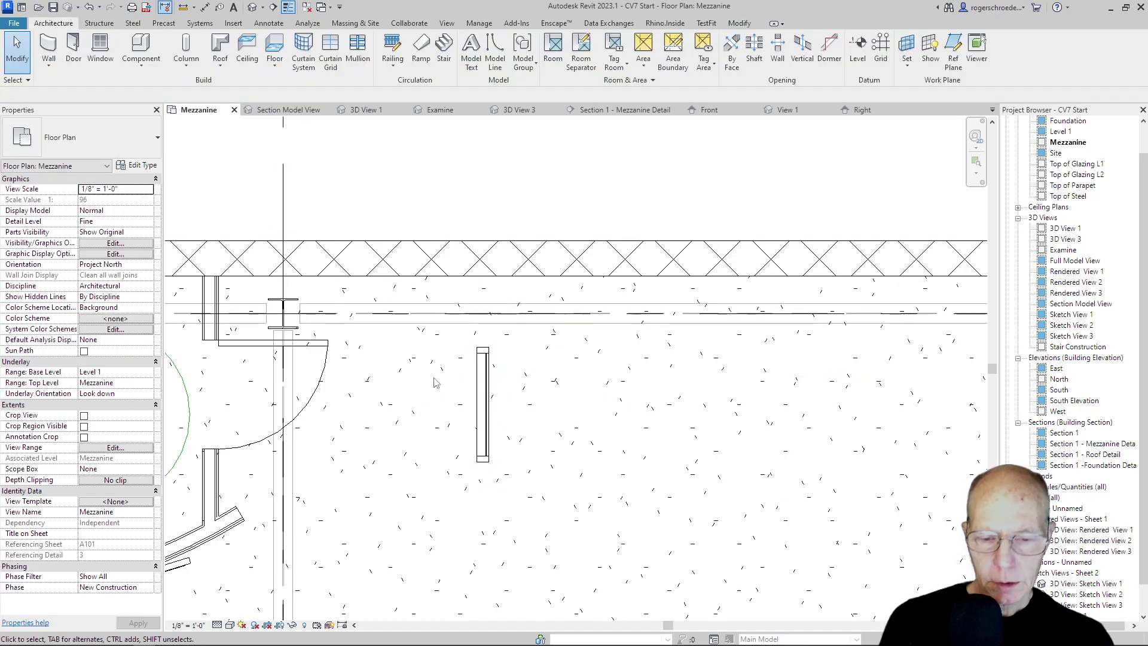
key("Delete")
Step: Move the vertical partition so its end butts against the north wall
left_click_drag(472, 361, 410, 336)
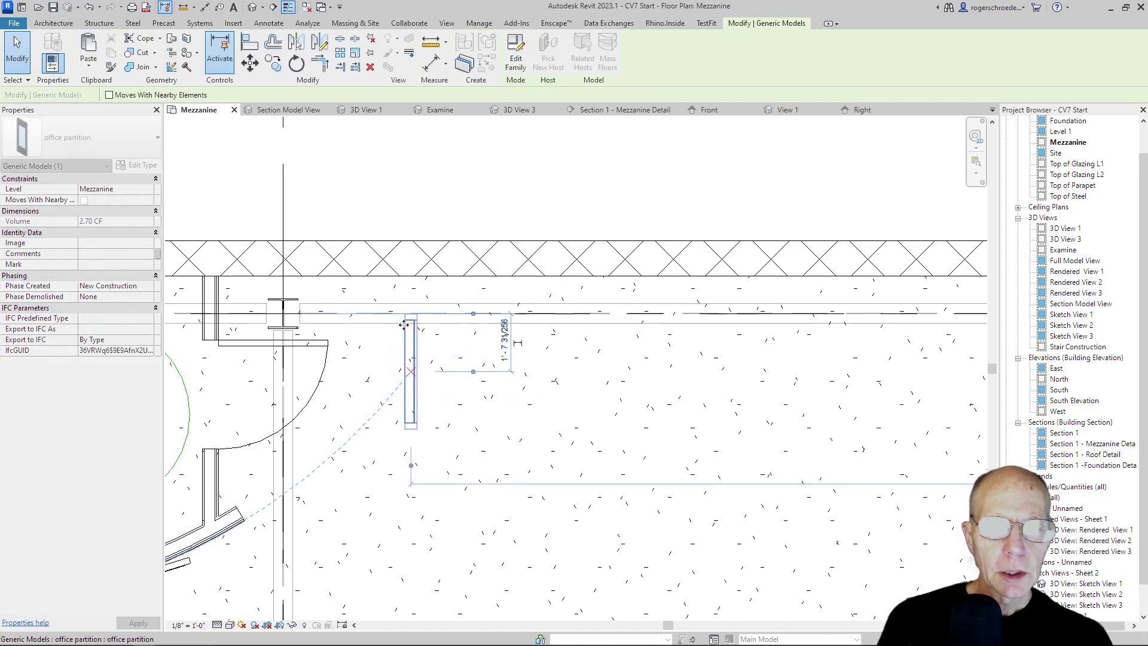
left_click(250, 63)
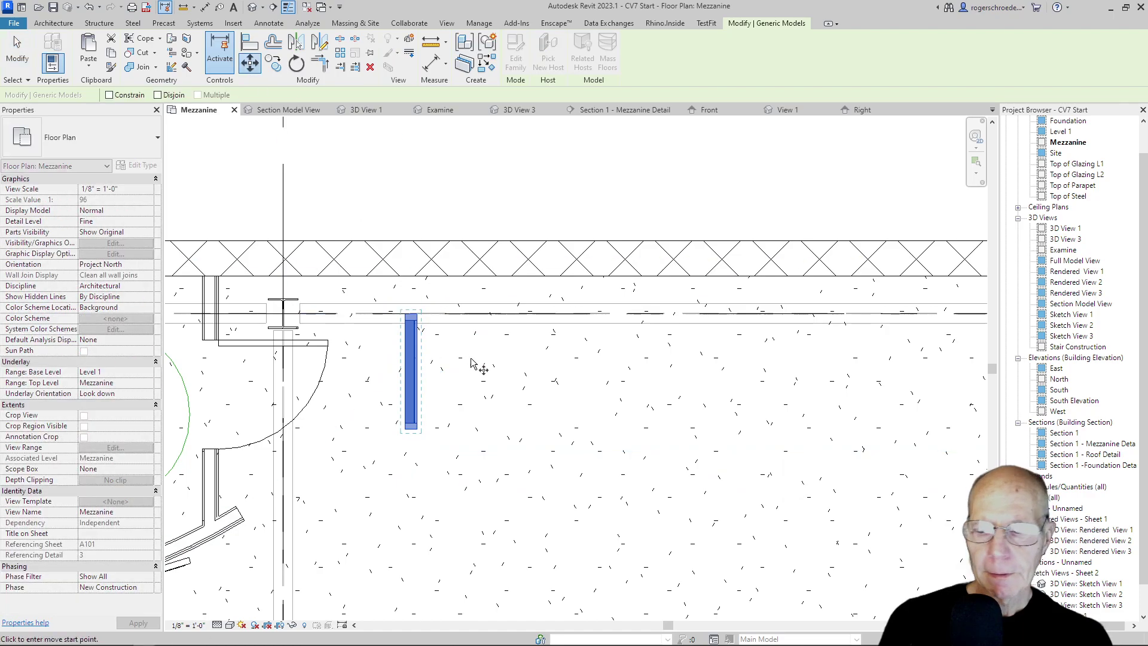
left_click(417, 313)
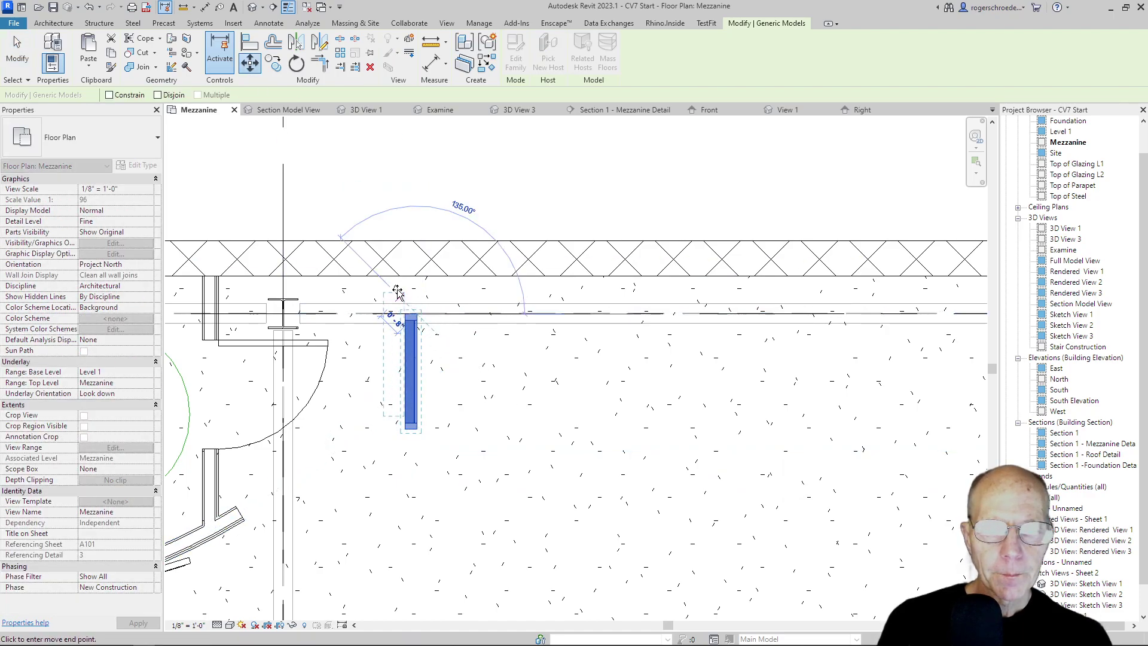
left_click(390, 277)
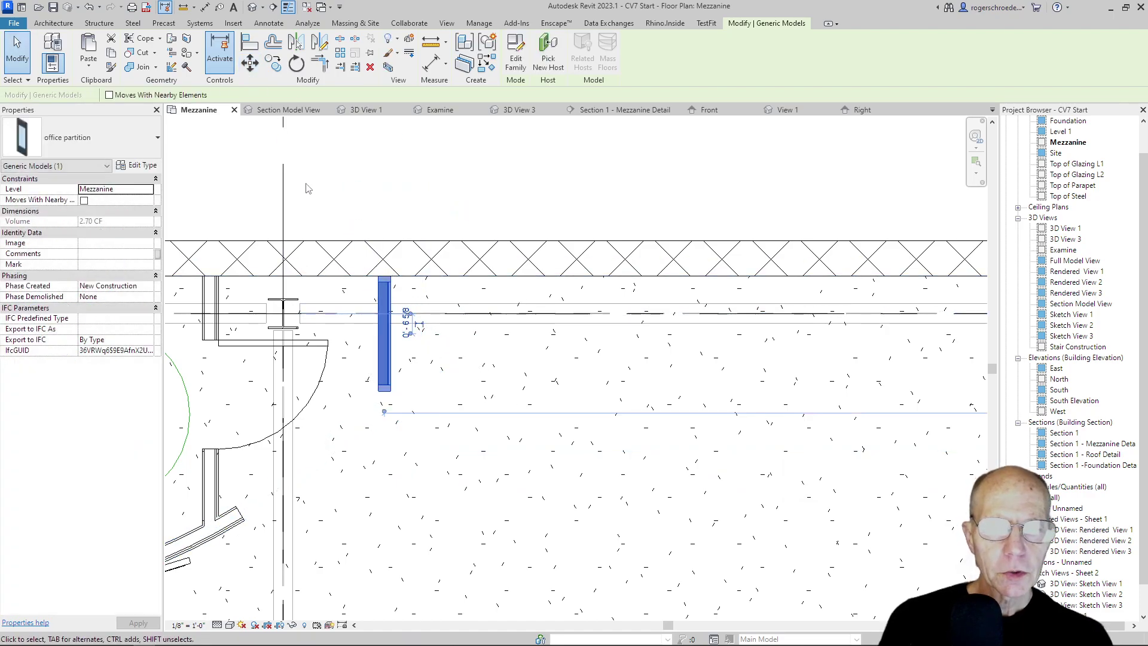
left_click(273, 63)
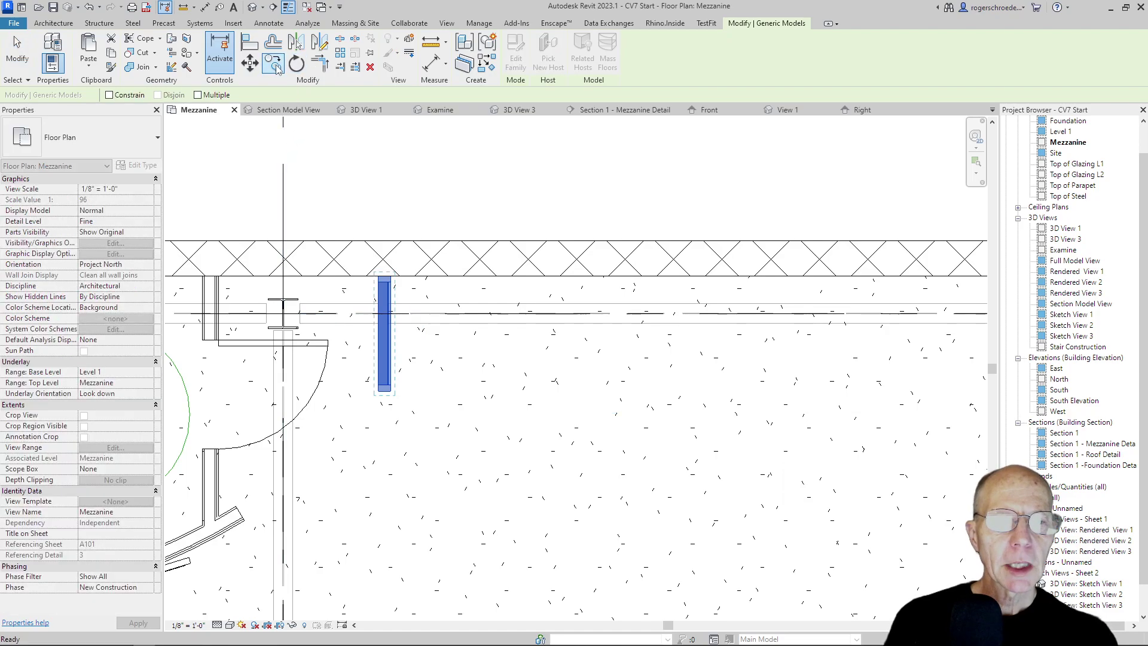
Step: Copy the partition multiple times, snapping each panel below the previous one in a line south
left_click(198, 95)
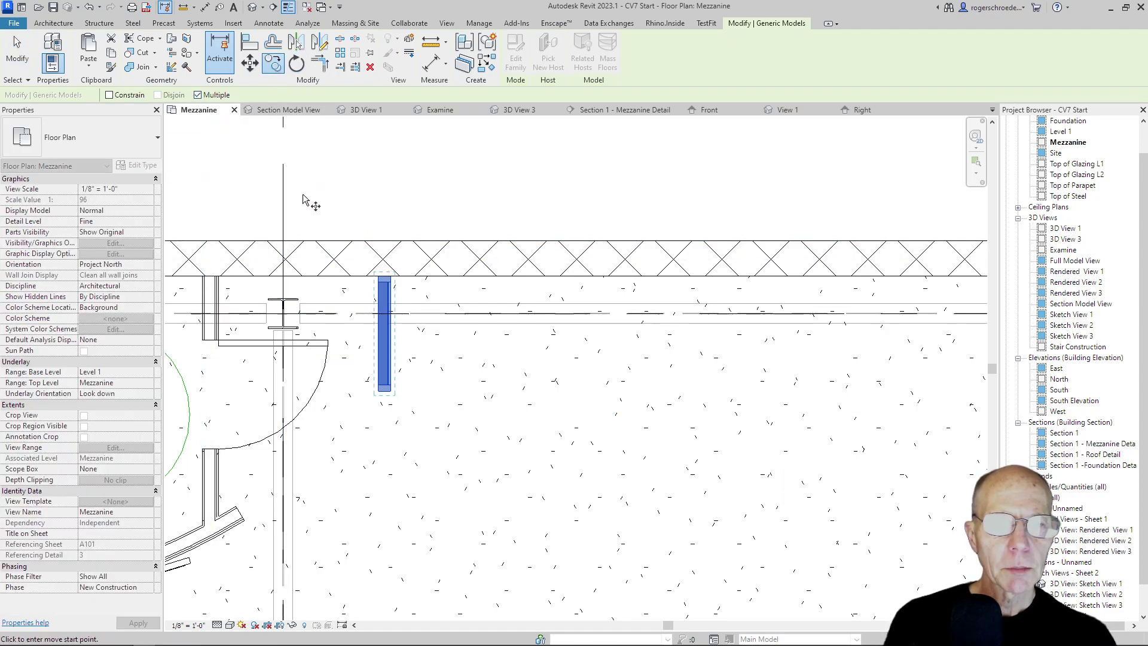
left_click(392, 277)
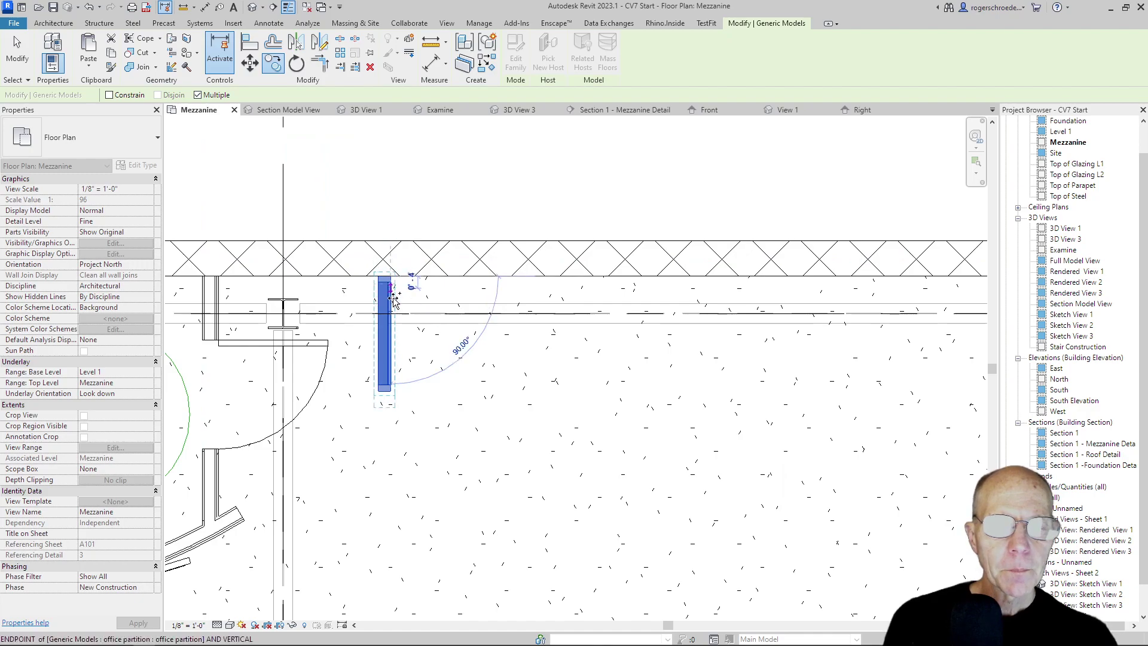
left_click(389, 385)
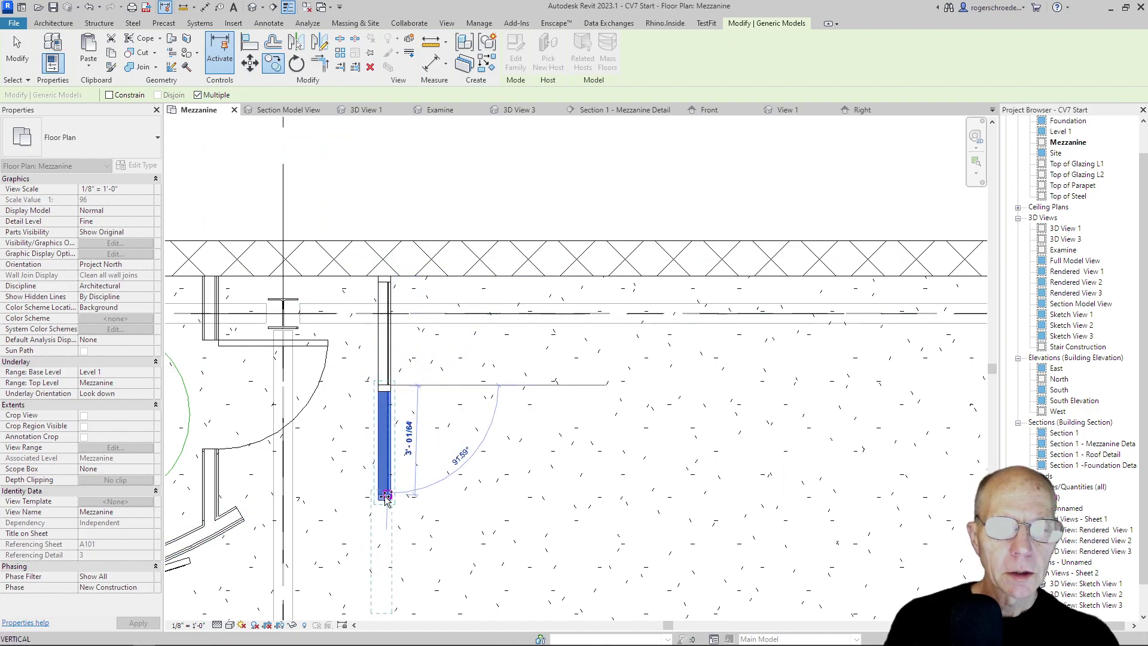
middle_click_drag(410, 468, 409, 260)
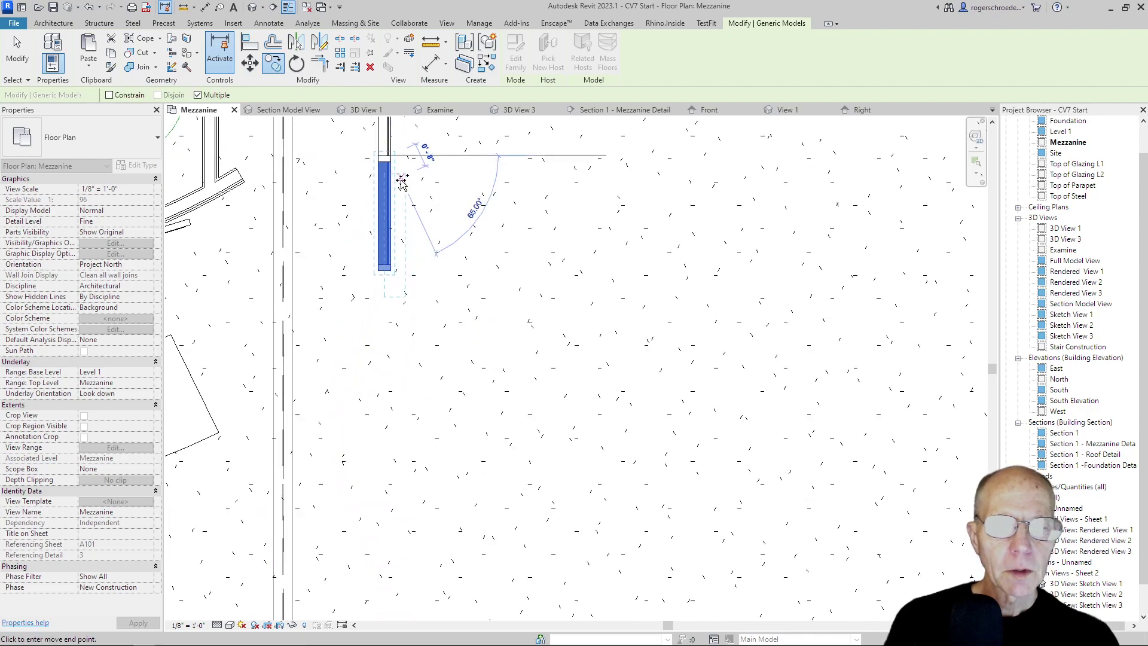
left_click(387, 265)
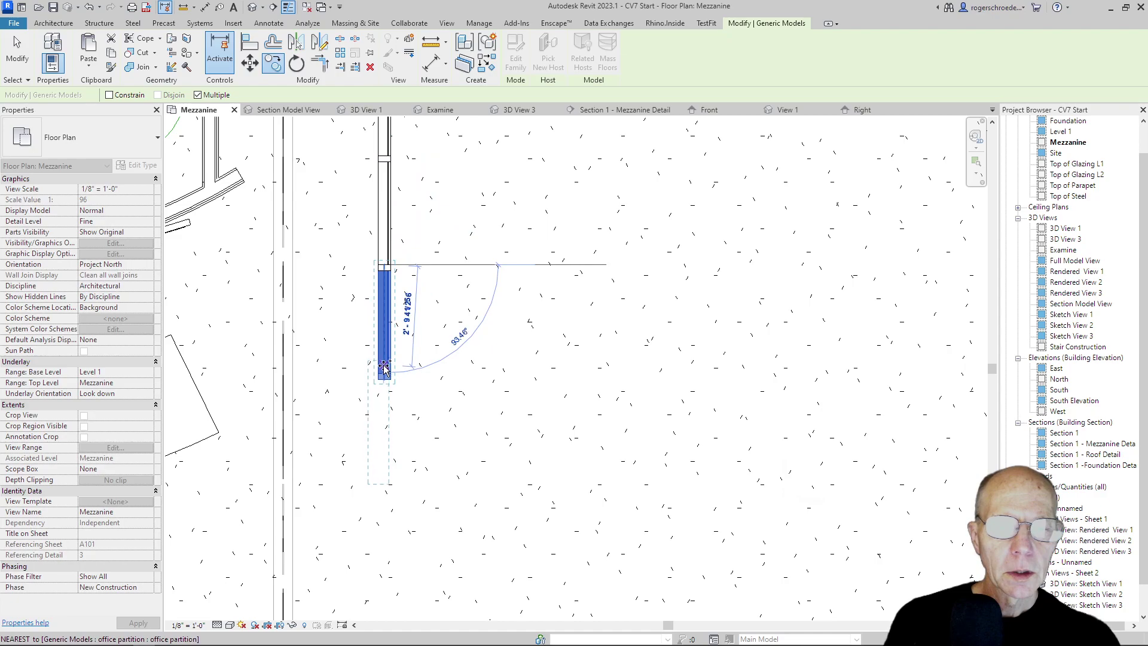
scroll(359, 413, "down", 5)
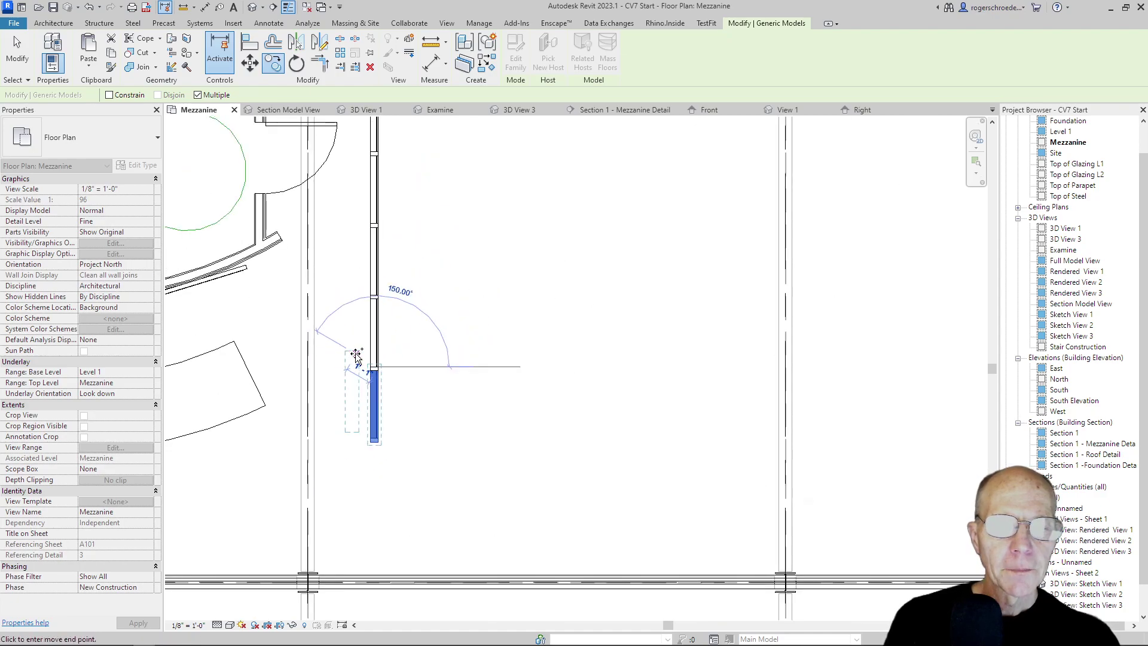
Step: Select the vertical partition run and make a 90° rotated copy of it
left_click(18, 43)
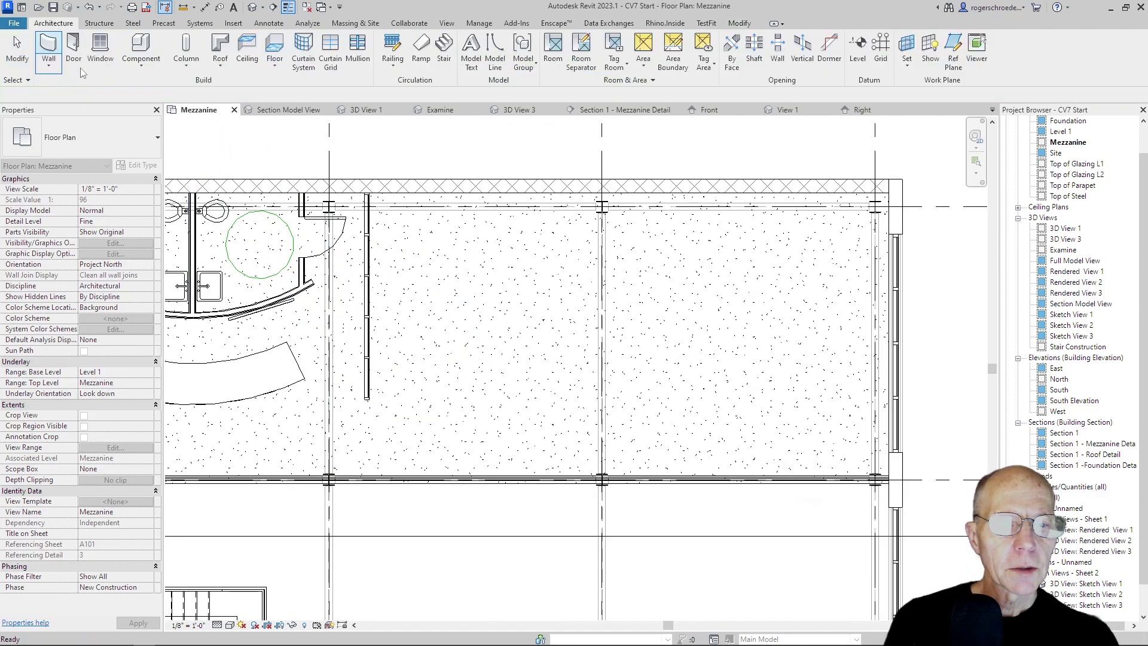
left_click_drag(361, 134, 472, 421)
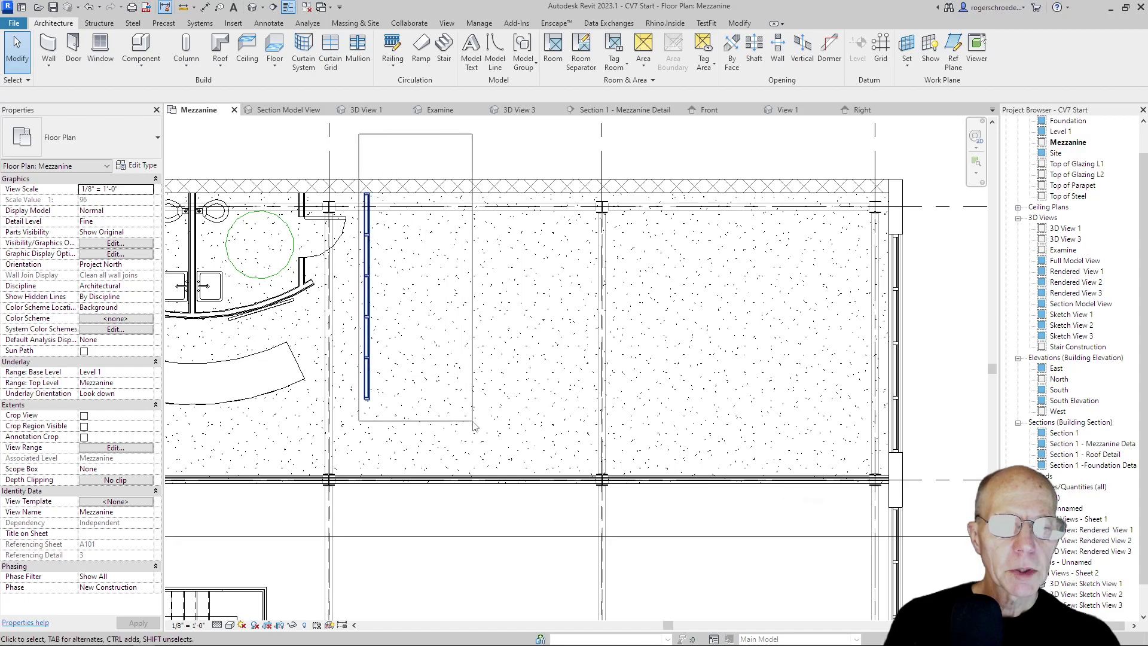
left_click(271, 66)
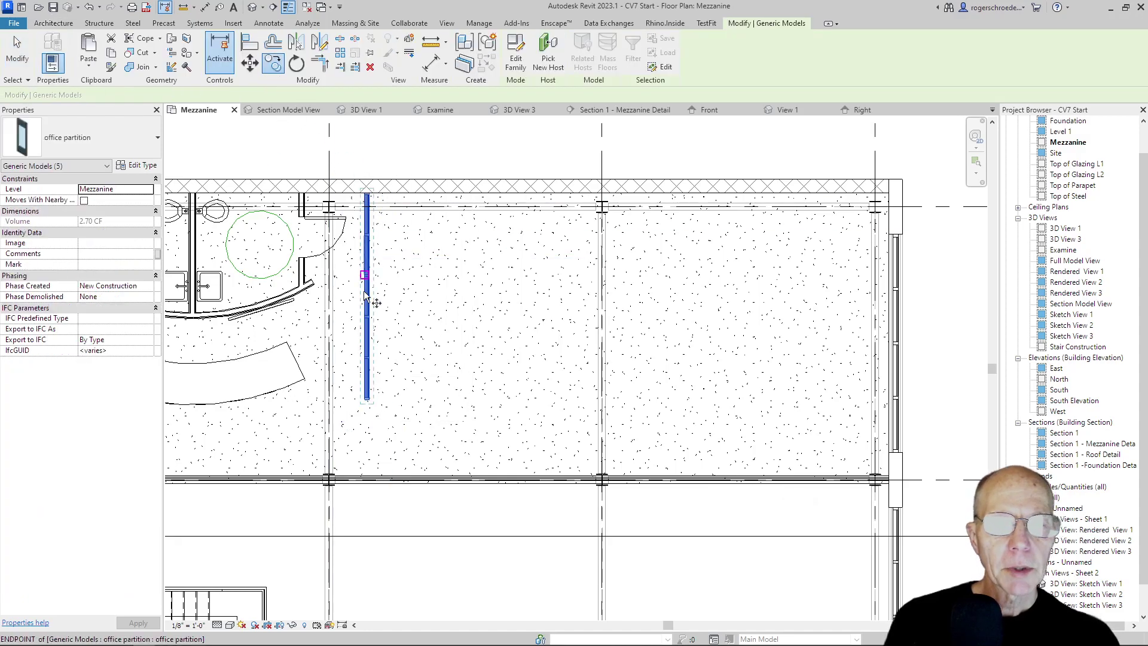
left_click(296, 63)
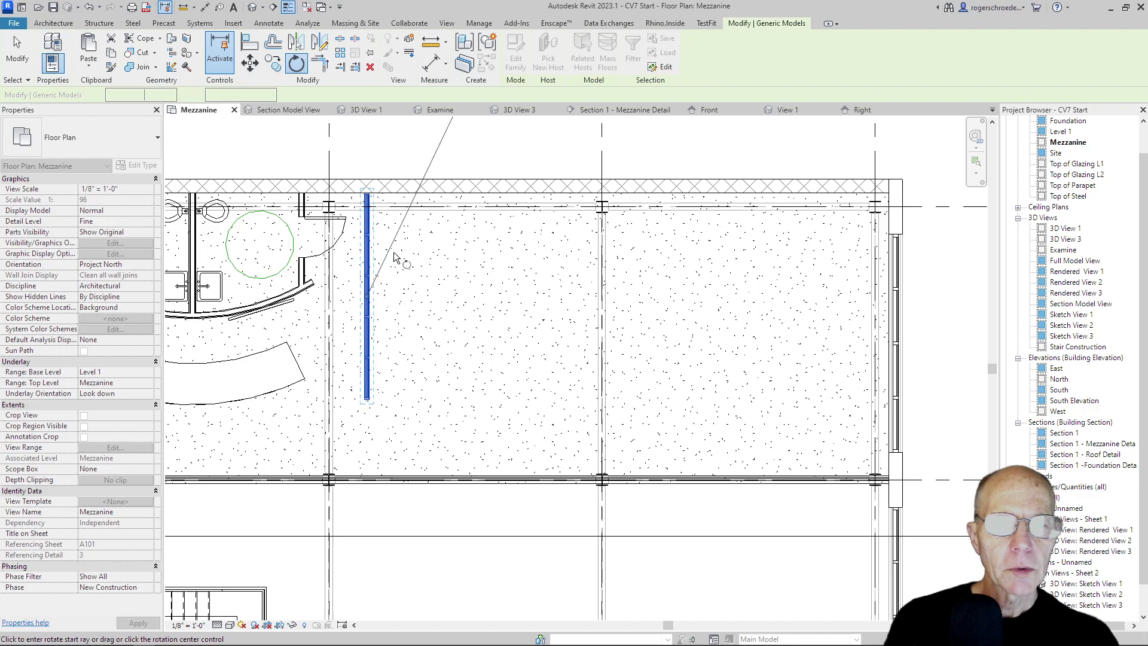
left_click(474, 296)
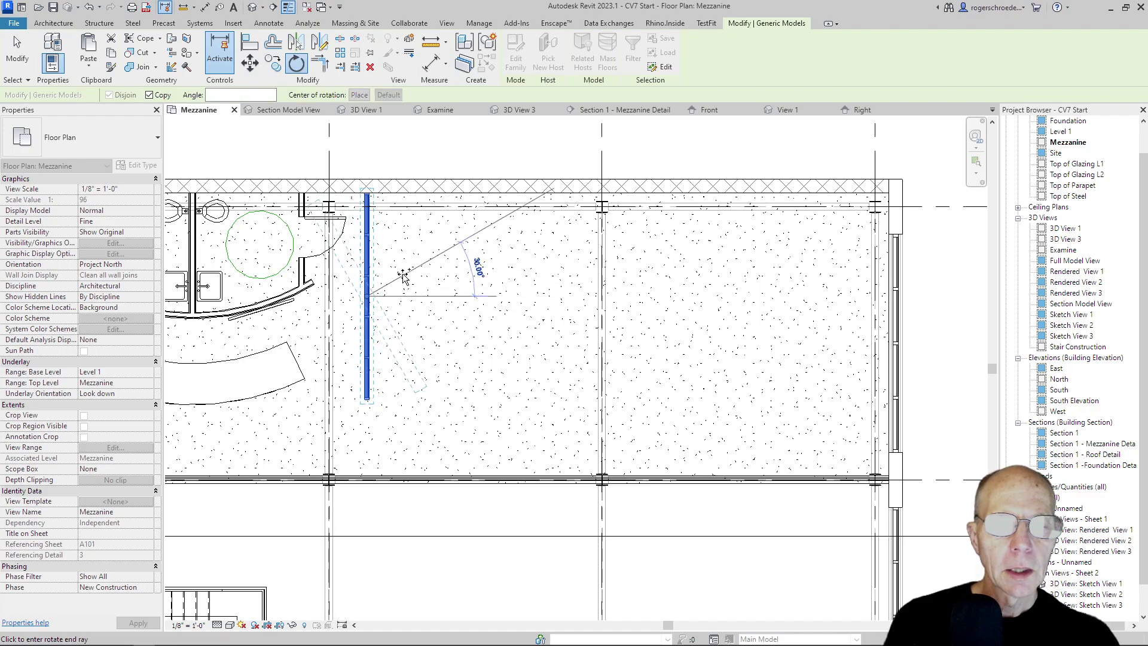
left_click(369, 151)
Step: Move the horizontal run so its end joins the vertical run's bottom end
left_click(251, 64)
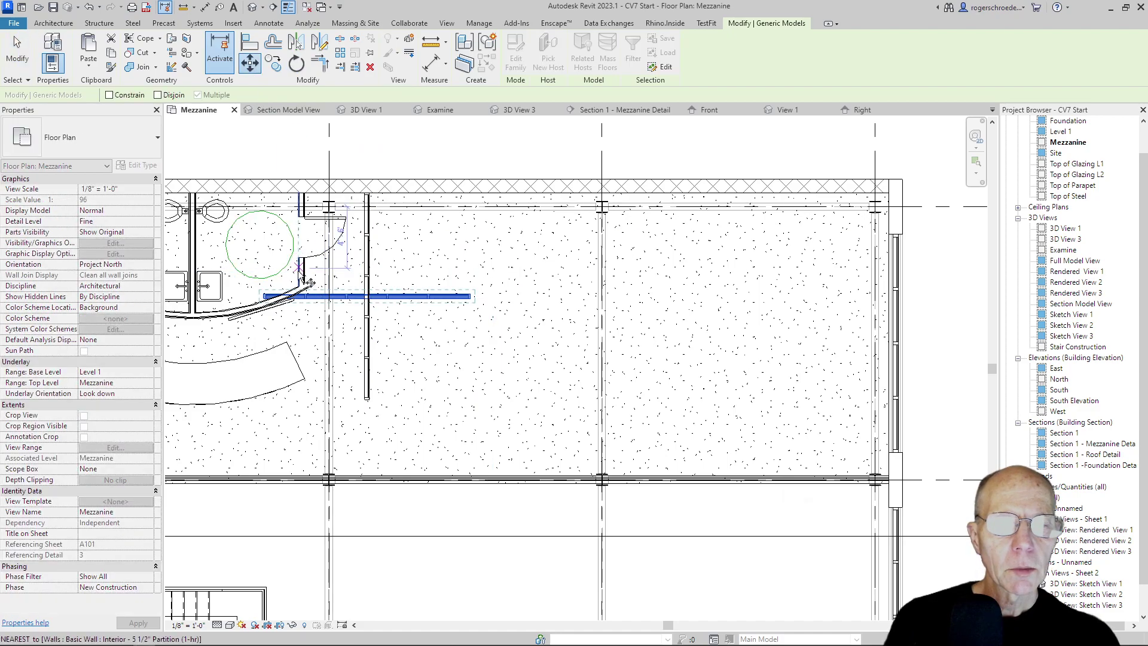
left_click(264, 294)
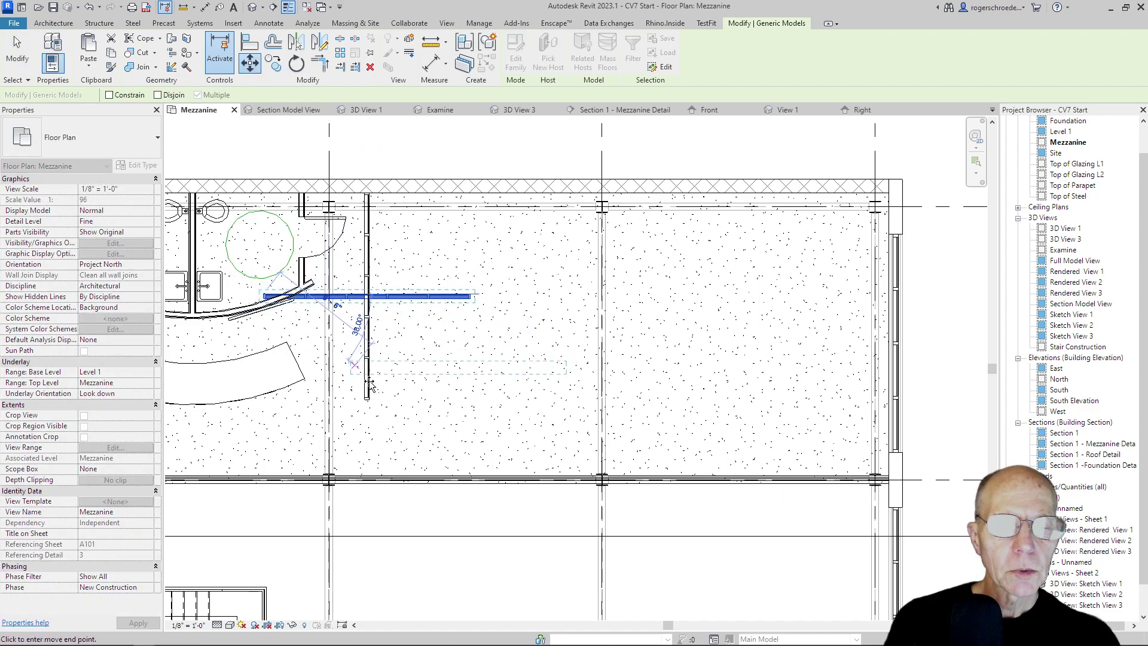
scroll(372, 402, "up", 5)
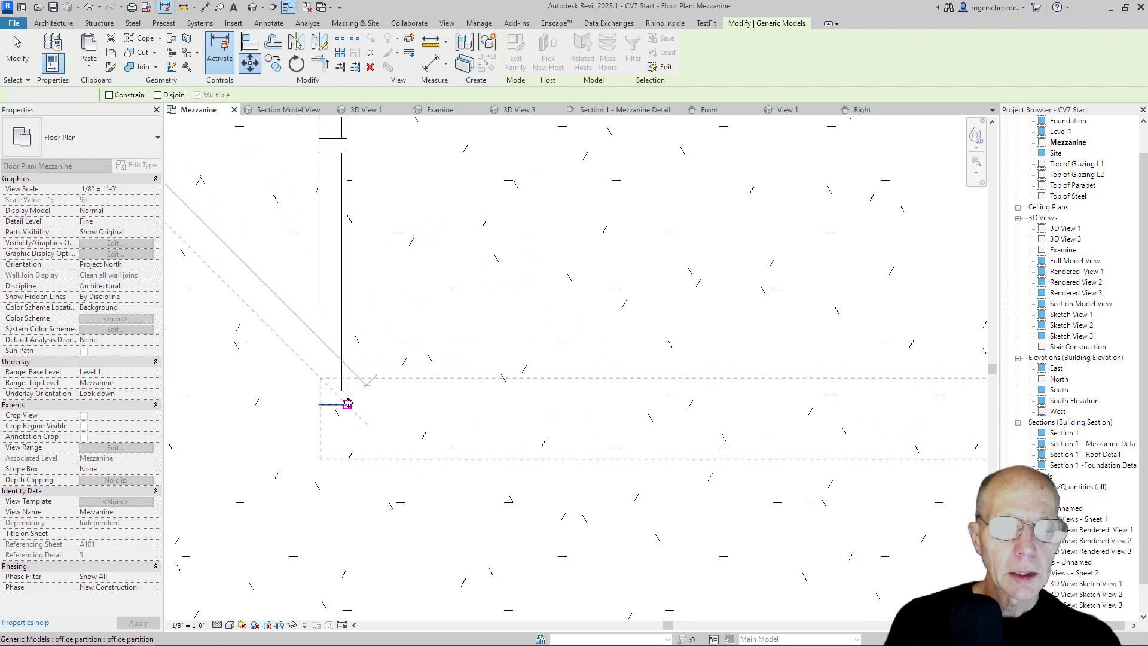
left_click(341, 403)
Step: Mirror a copy of the vertical partition run across an axis at the bottom run's right end
scroll(437, 332, "down", 6)
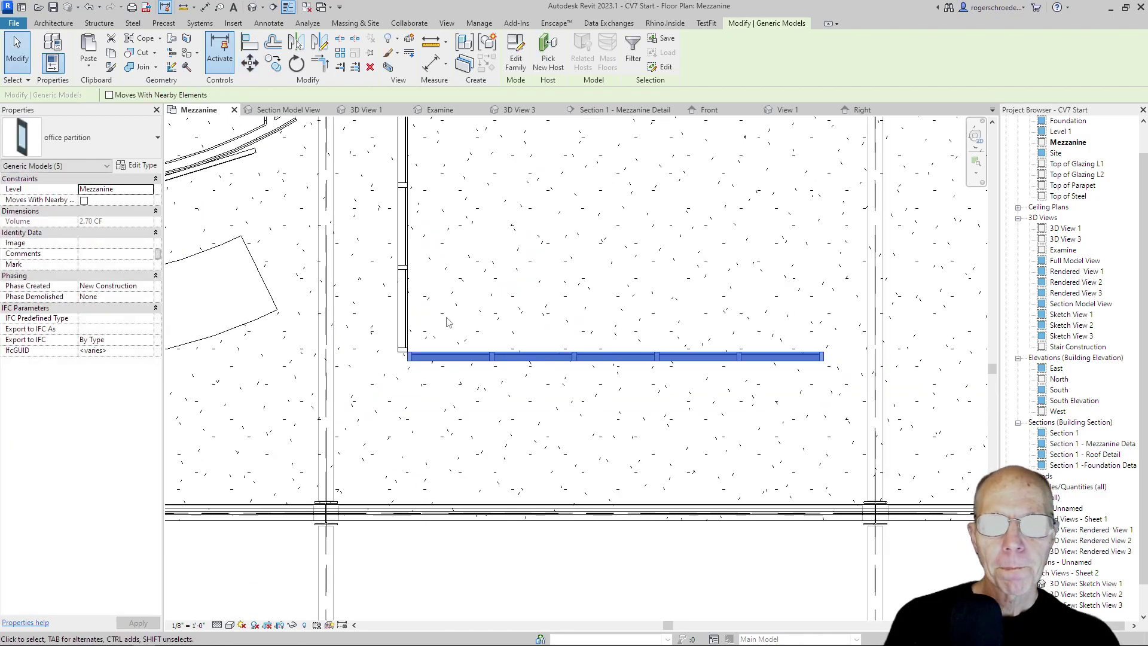
middle_click_drag(446, 321, 446, 414)
scroll(418, 400, "down", 1)
left_click_drag(398, 143, 436, 475)
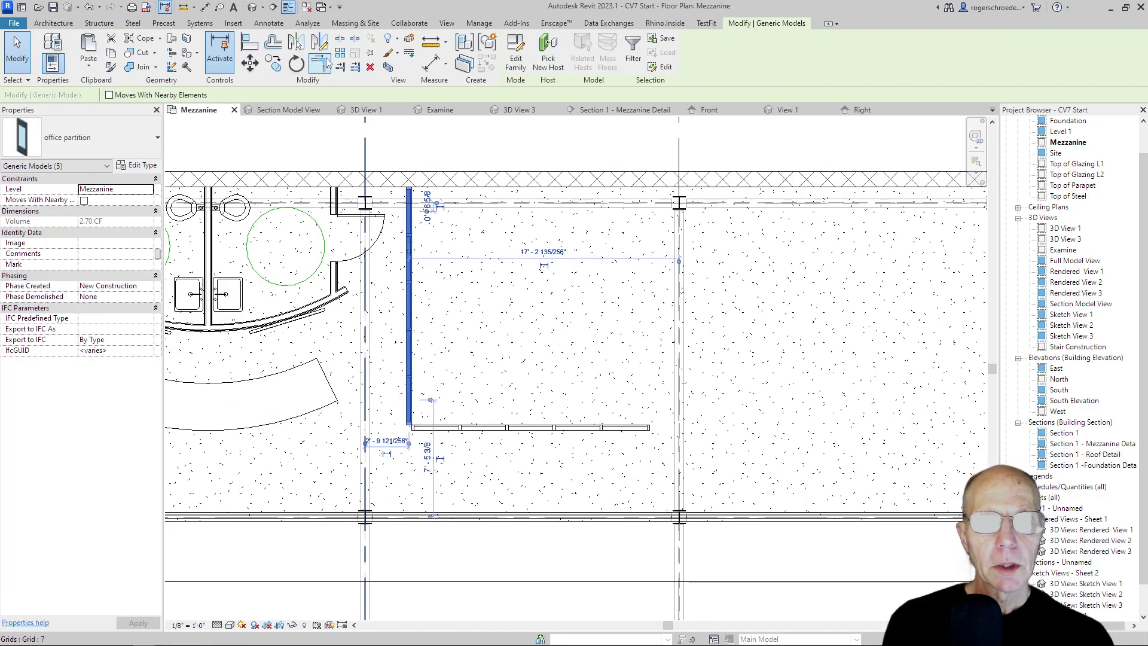
left_click(320, 42)
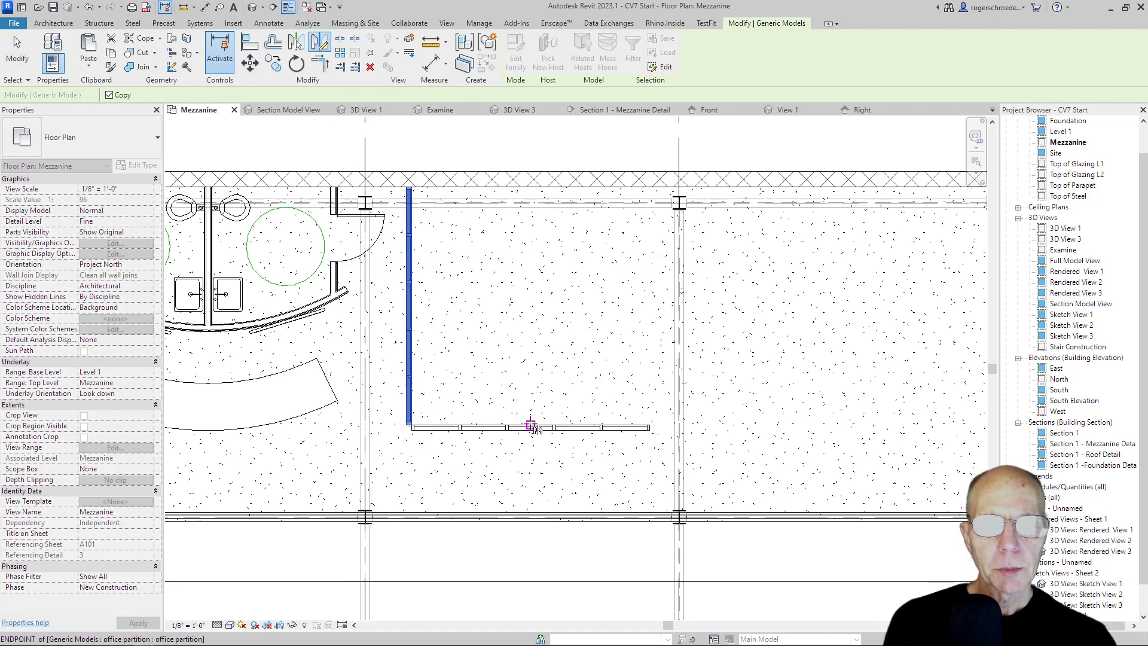
left_click(530, 425)
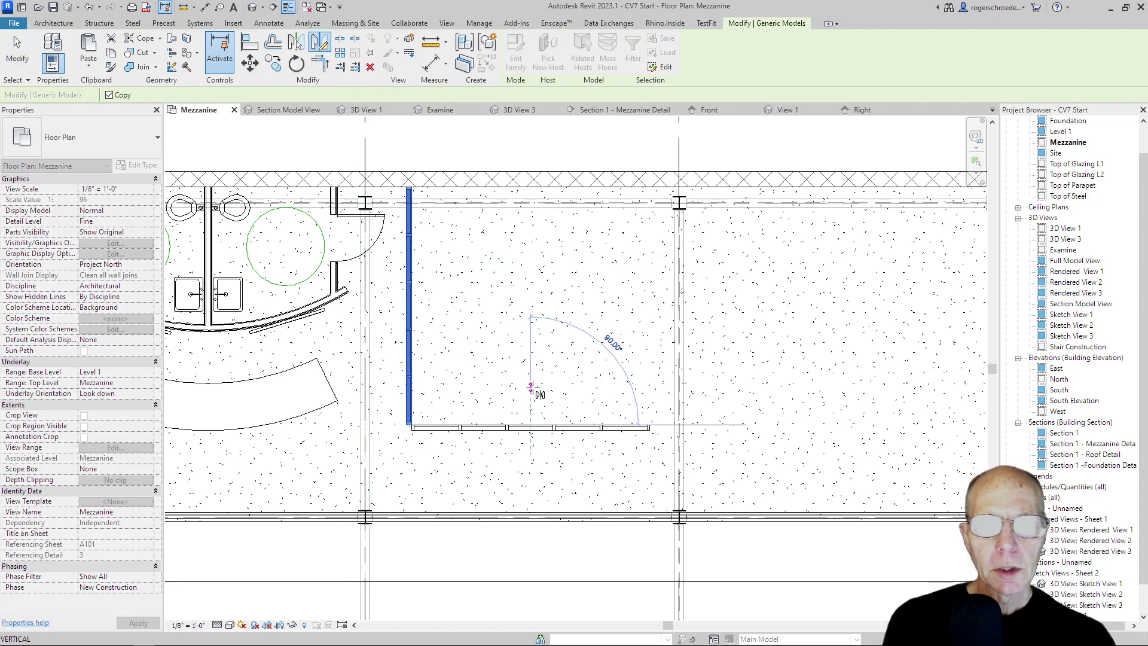
left_click(530, 388)
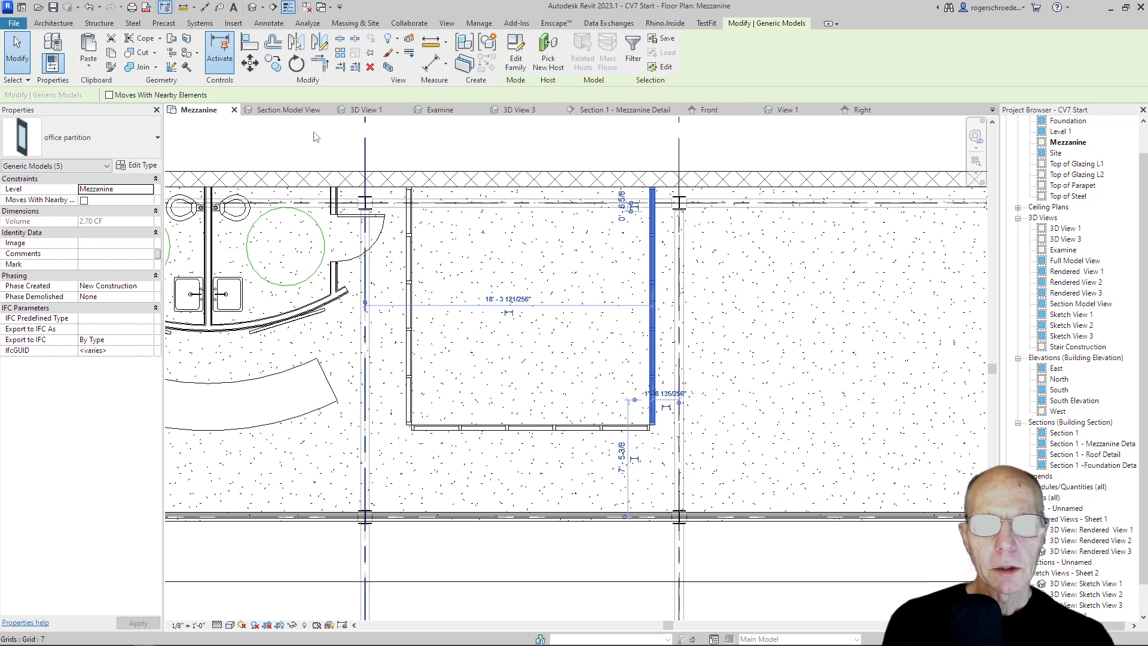
left_click(16, 60)
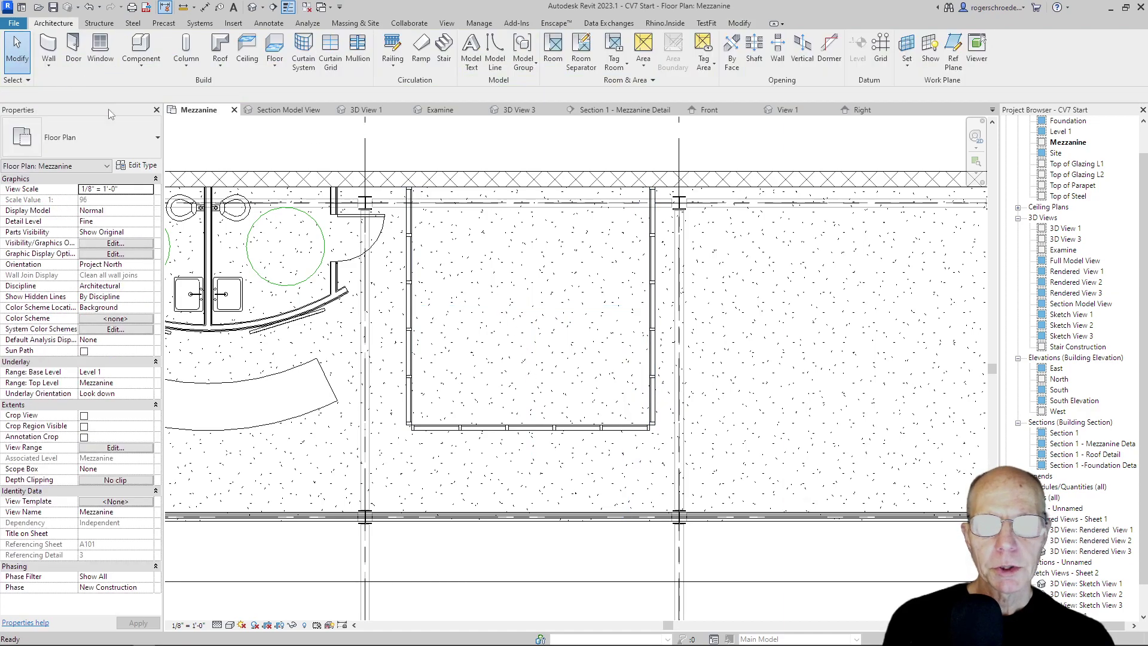
Step: Place a camera with its eye in the office's lower-right corner, aimed into the office
scroll(743, 532, "down", 3)
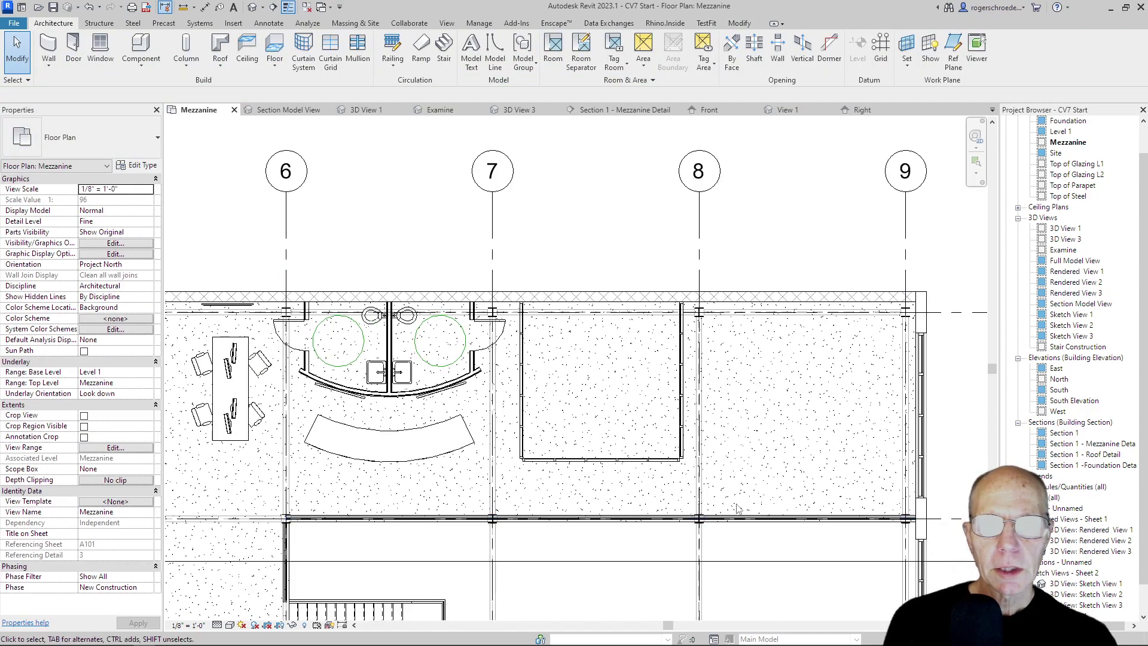
scroll(518, 161, "up", 3)
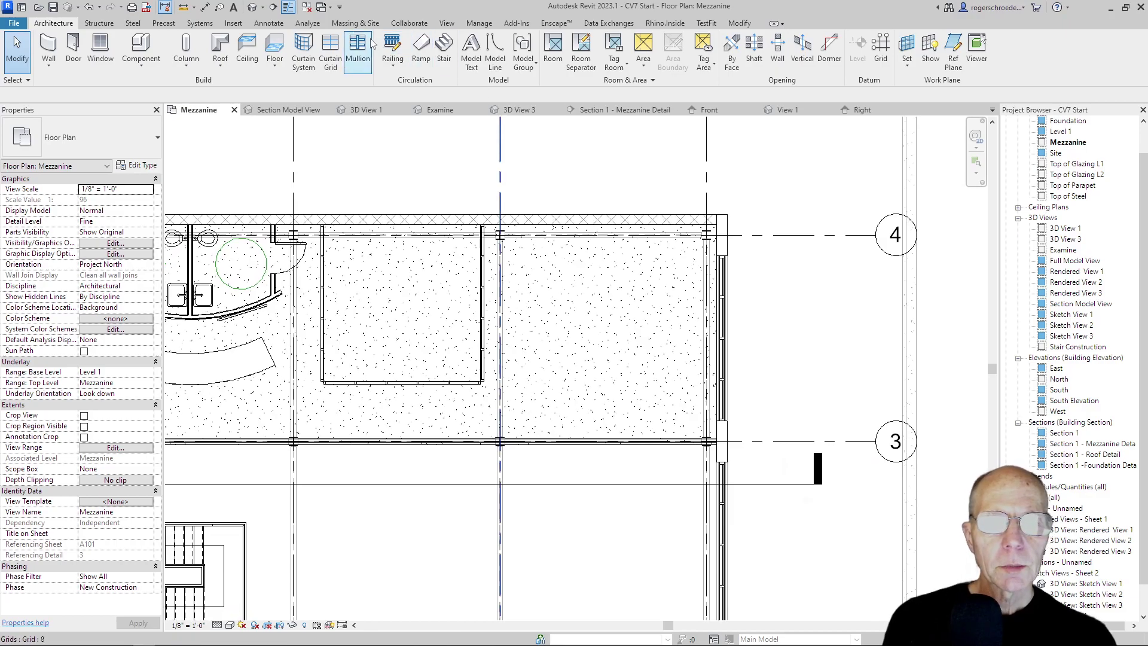
left_click(445, 24)
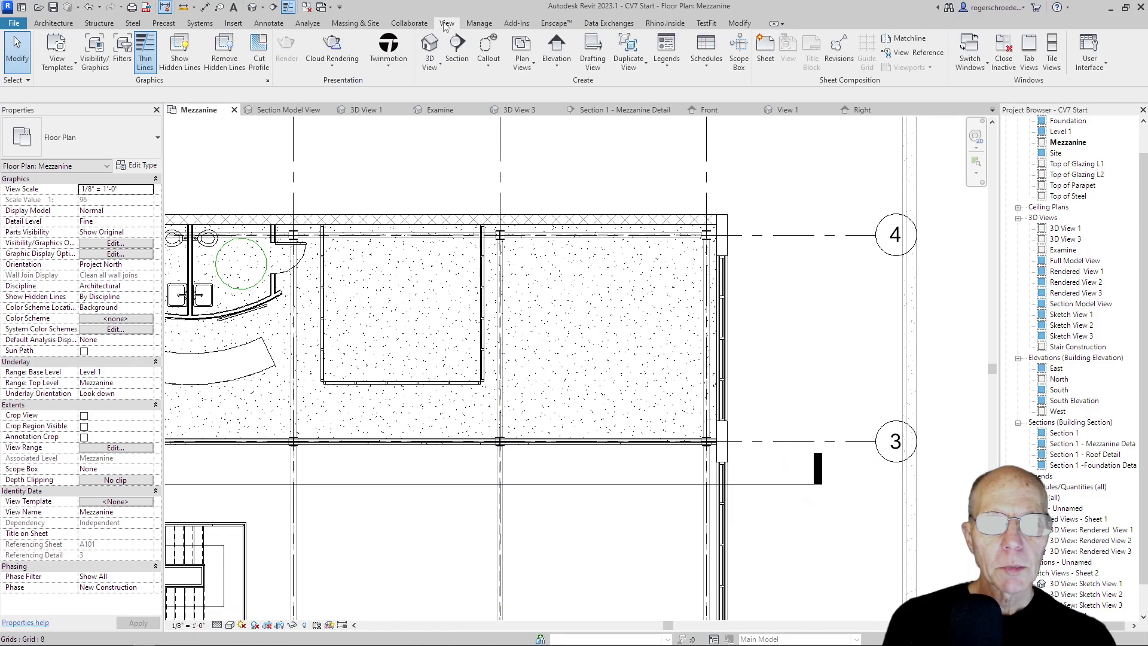
left_click(430, 64)
left_click(443, 113)
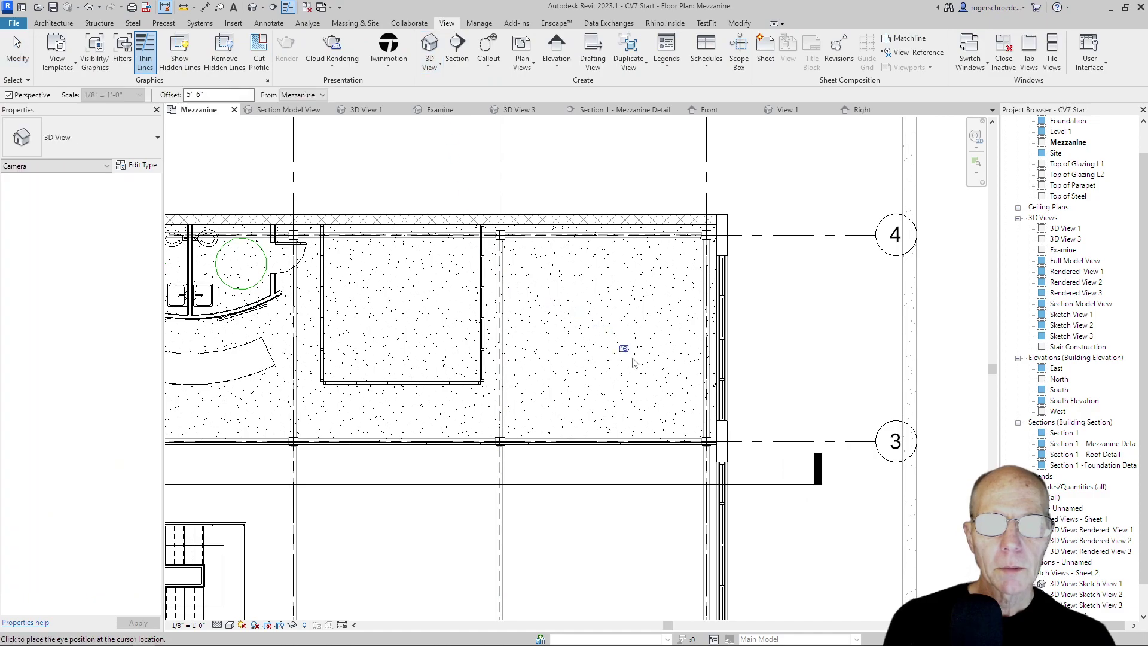
left_click(688, 422)
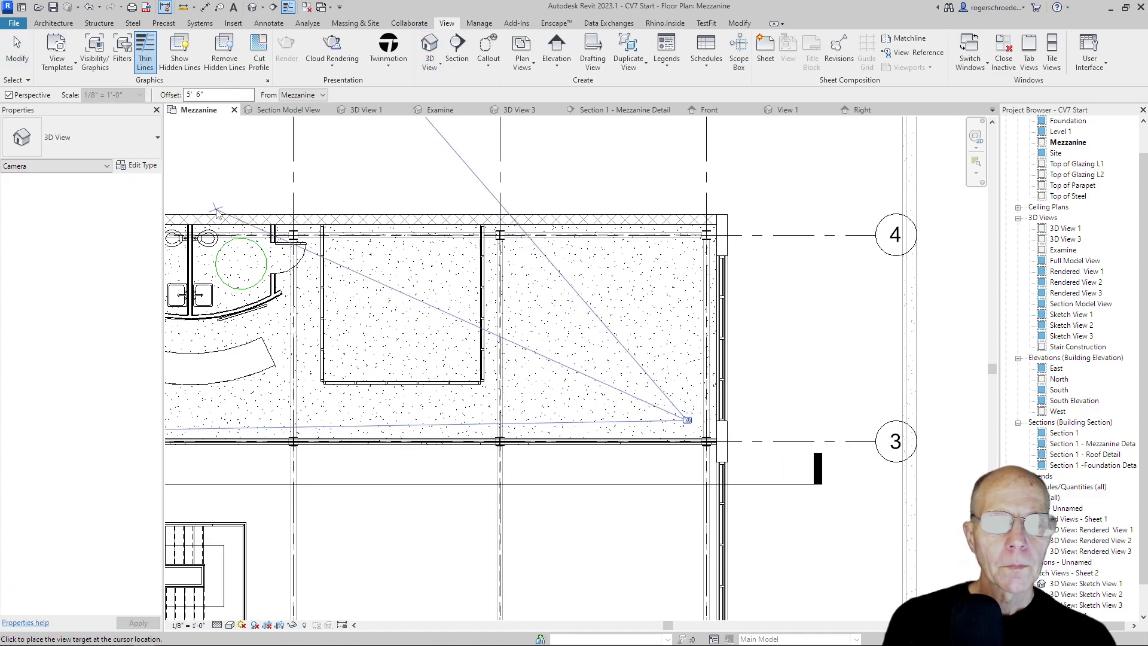
middle_click_drag(237, 224, 363, 276)
scroll(364, 275, "down", 3)
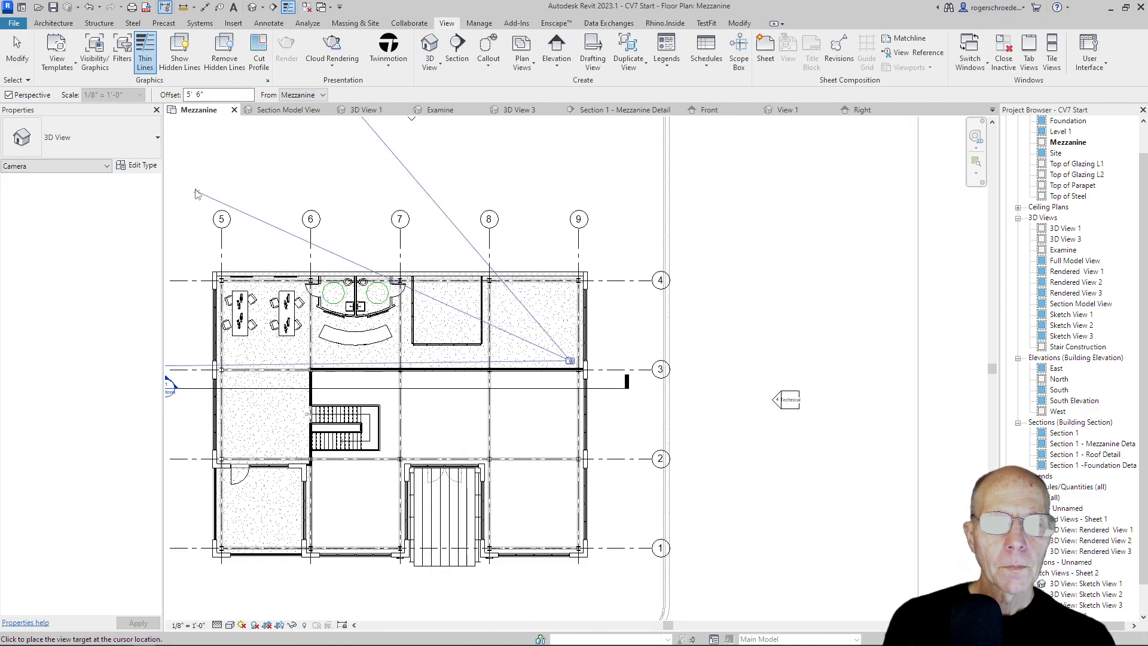
left_click(192, 189)
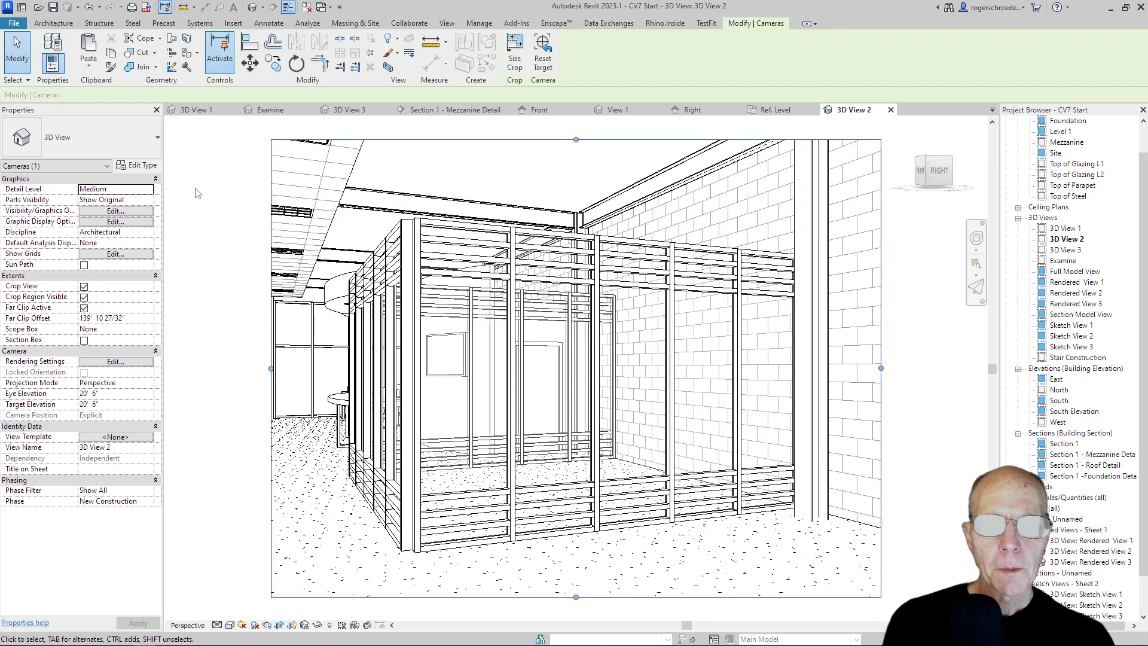
Step: Select the office partition, view its type properties without changes, then show the family's Ref. Level plan
left_click(17, 52)
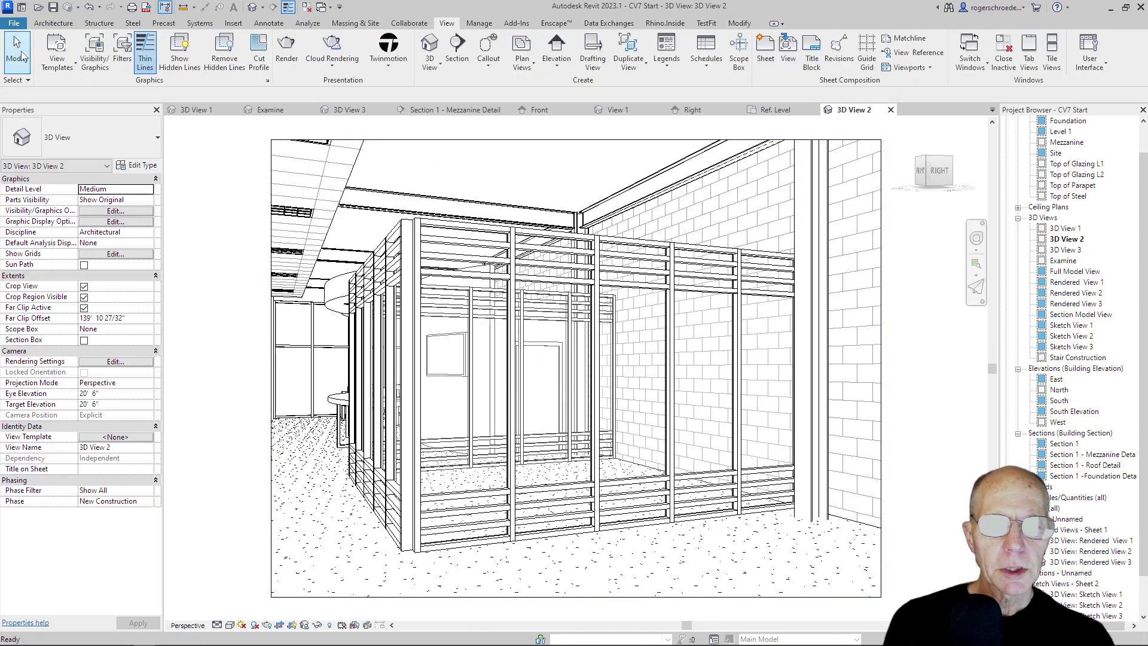
left_click(541, 490)
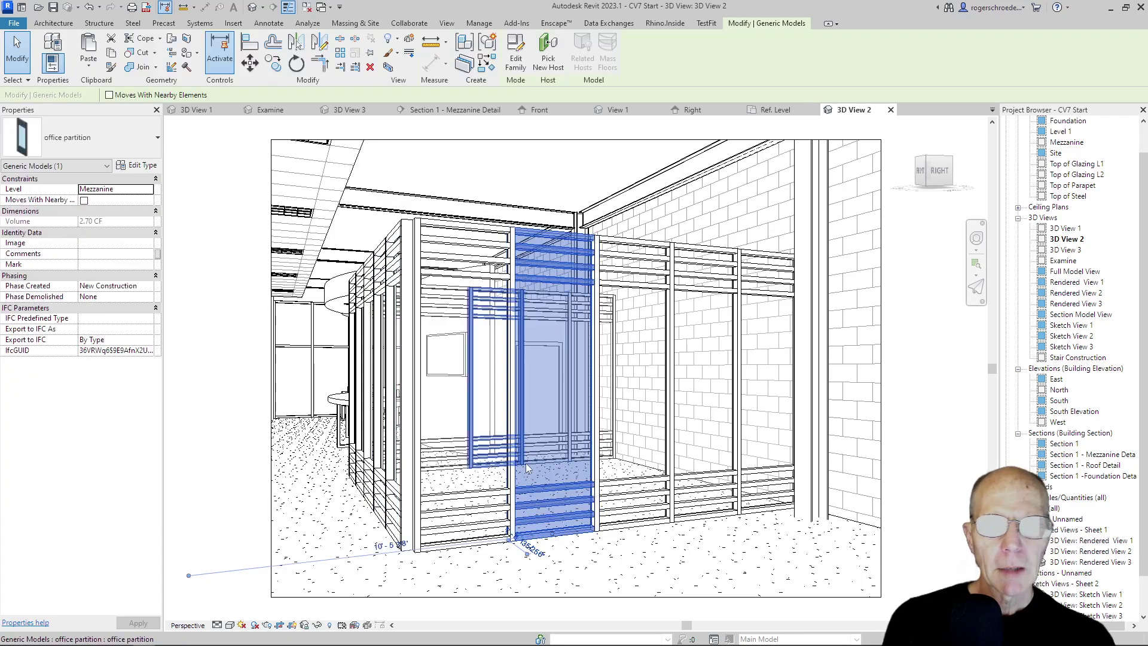
left_click(144, 166)
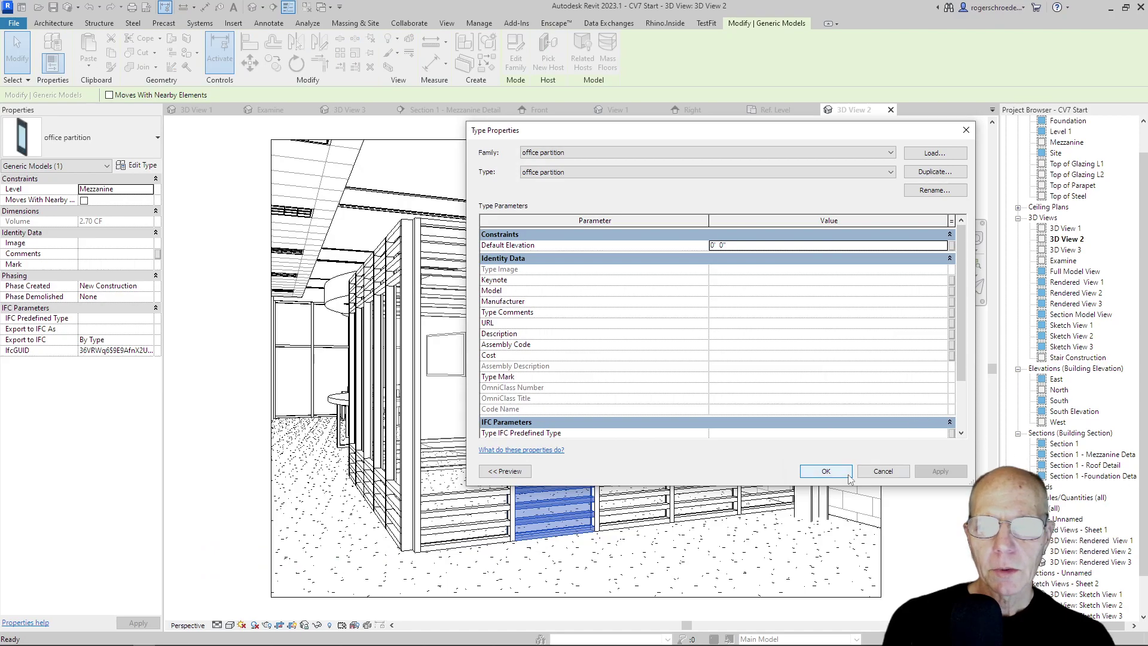
left_click(883, 471)
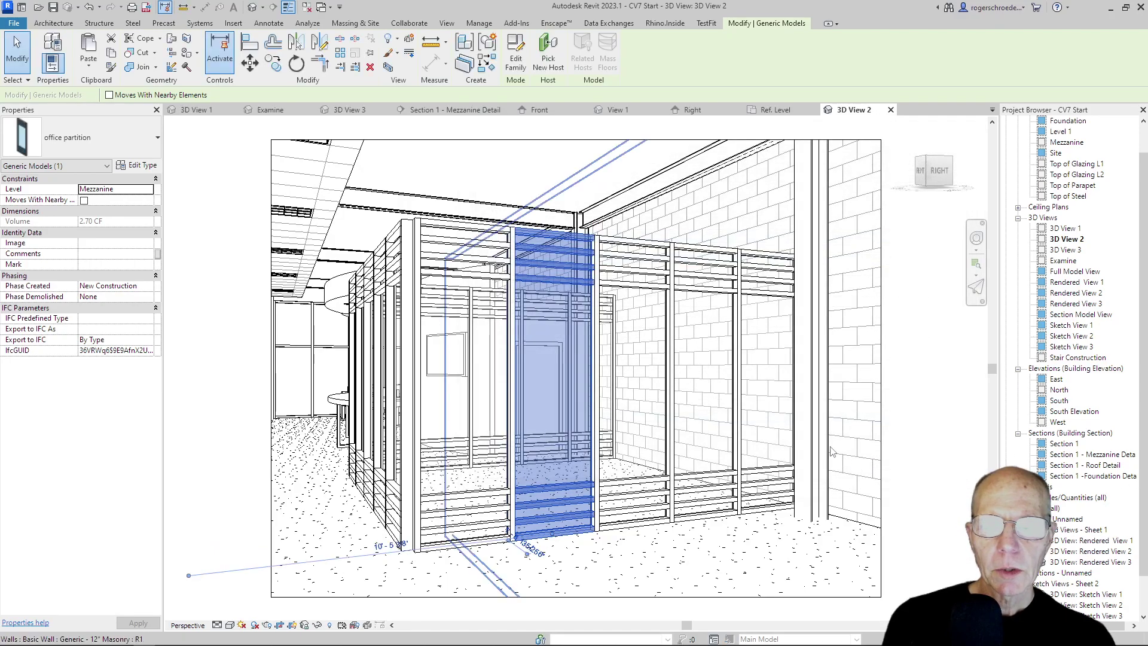
left_click(769, 113)
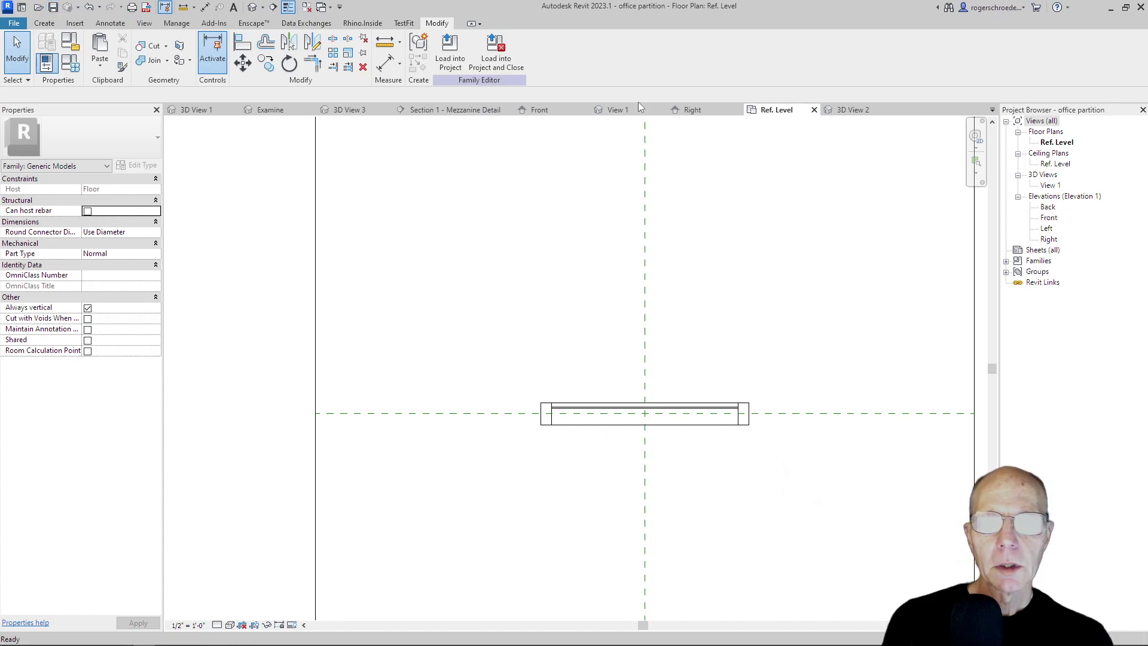
Step: From the family's 3D View 1, save the family as office partition door.rfa
left_click(616, 109)
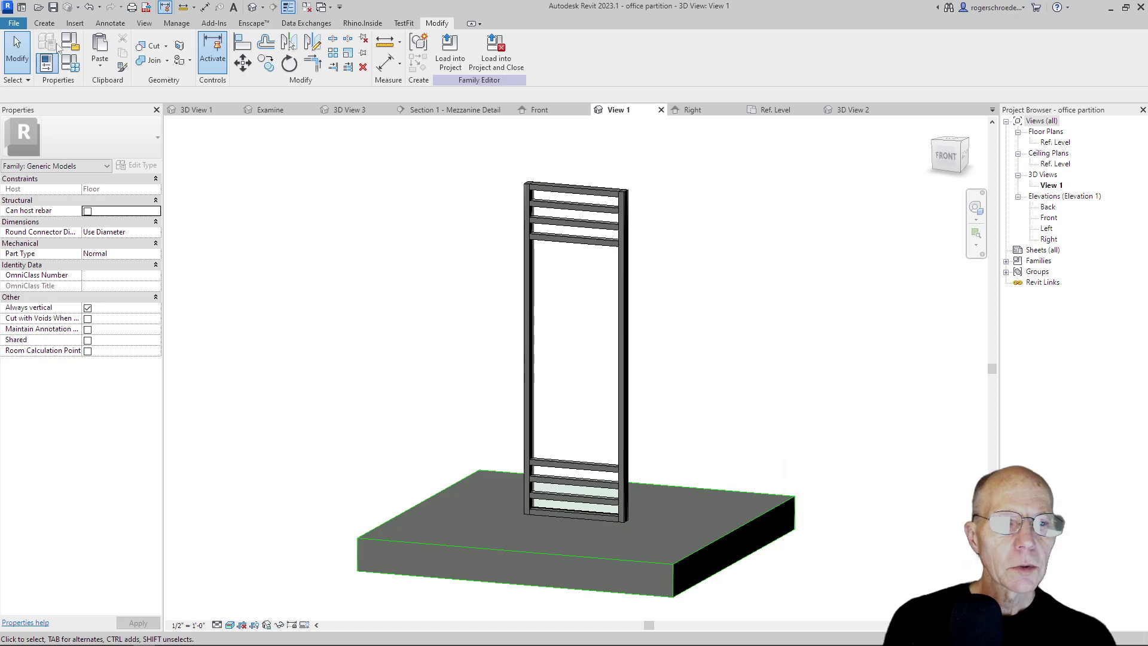
left_click(23, 23)
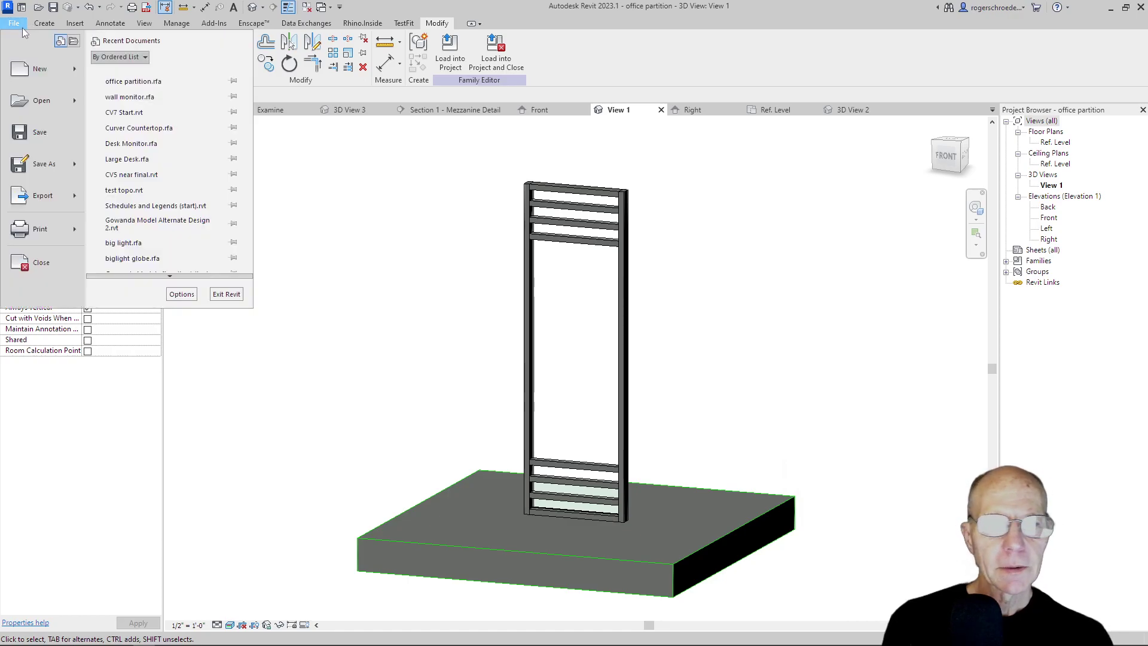
mouse_move(58, 172)
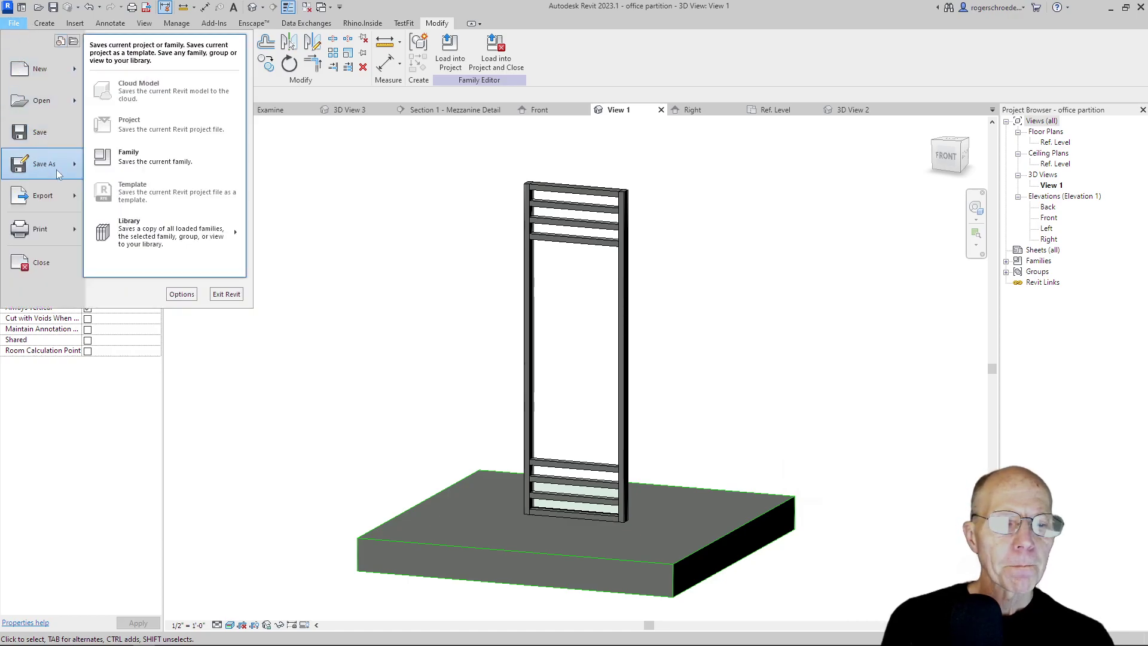
left_click(103, 159)
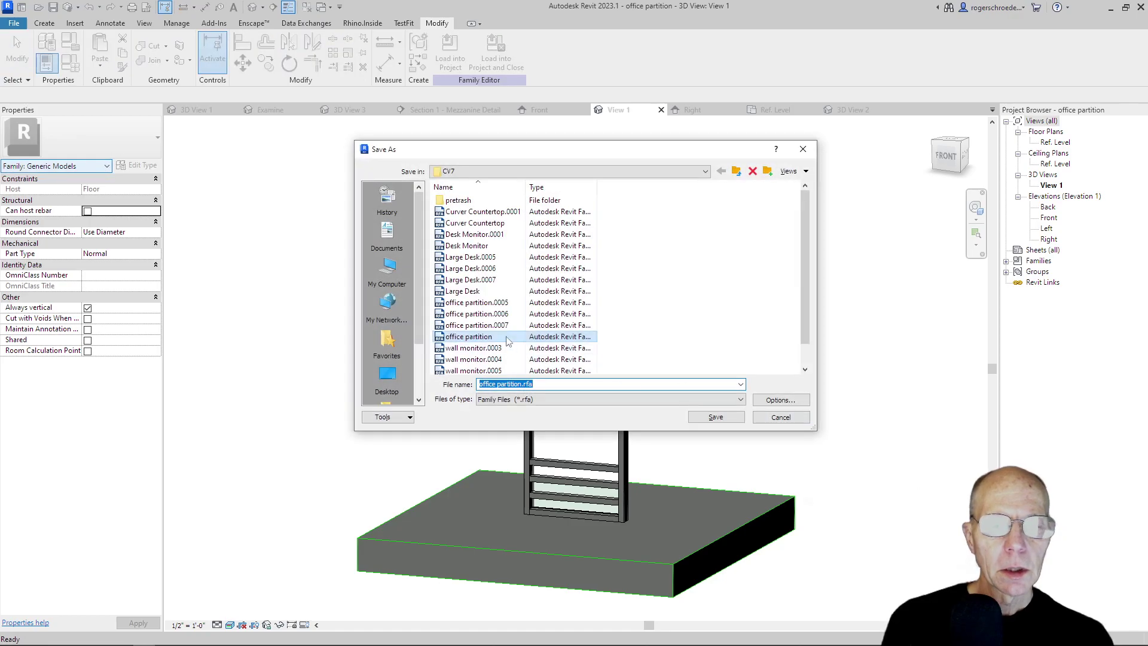
left_click(522, 384)
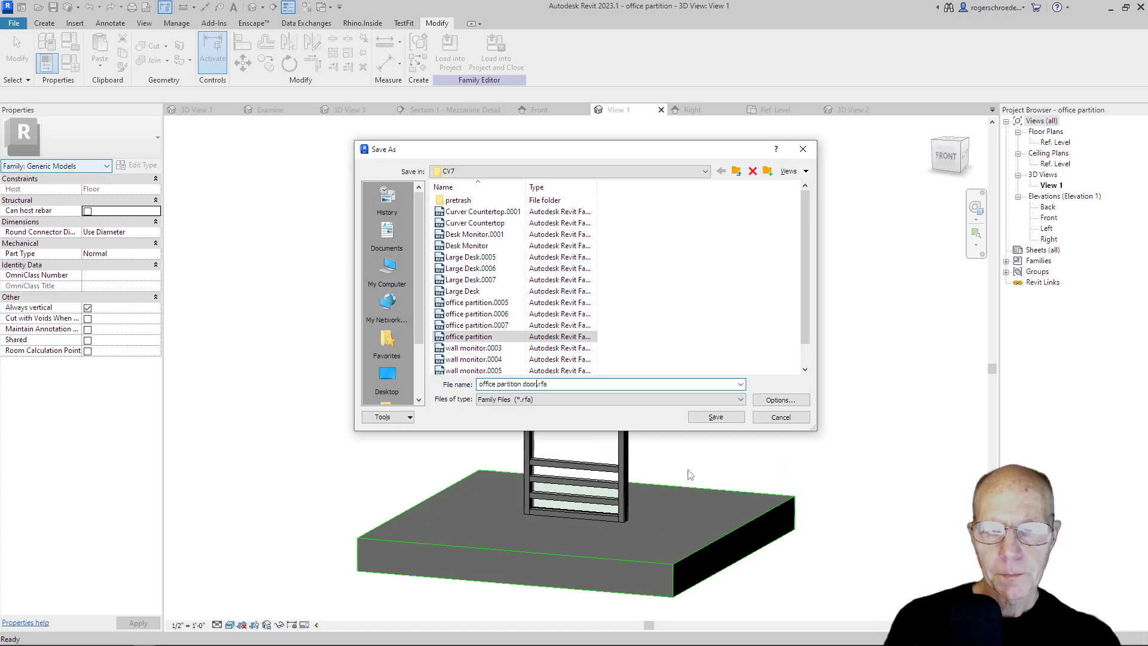
left_click(734, 416)
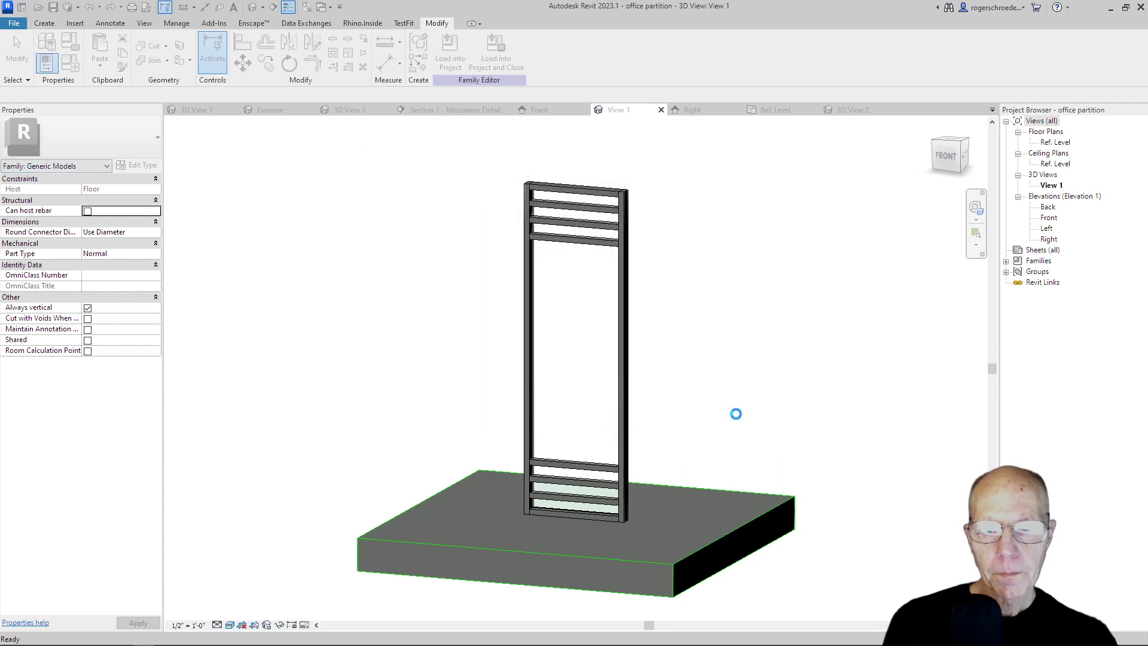
Step: Remove the three lower rail extrusions one by one, then select the glass panel extrusion
left_click(556, 465)
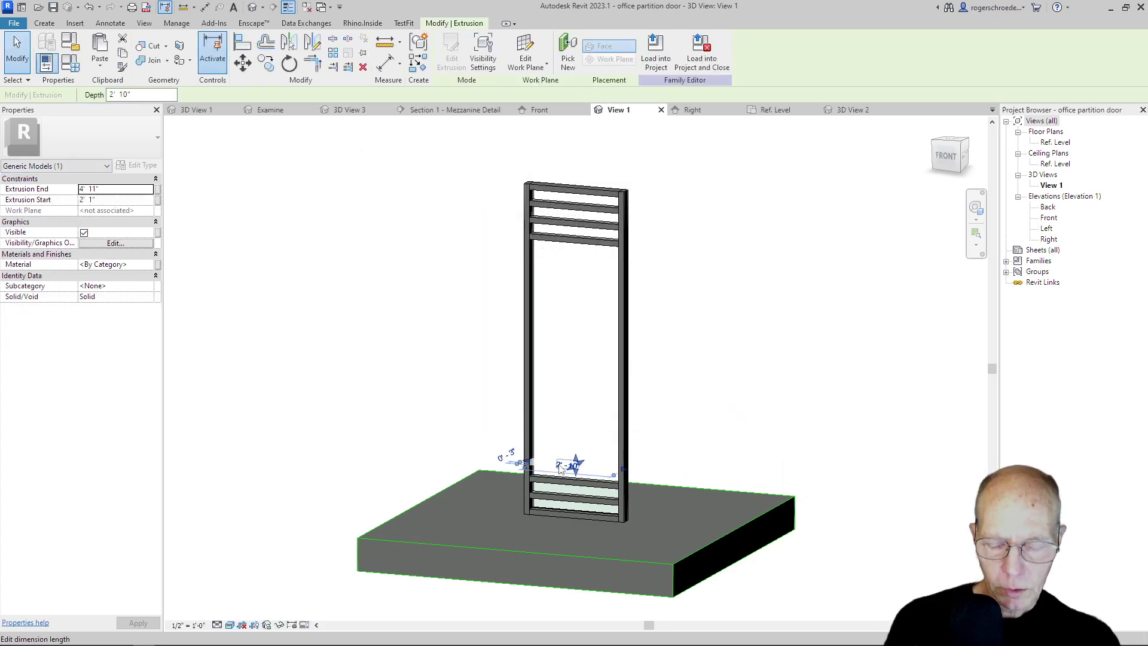
key("Escape")
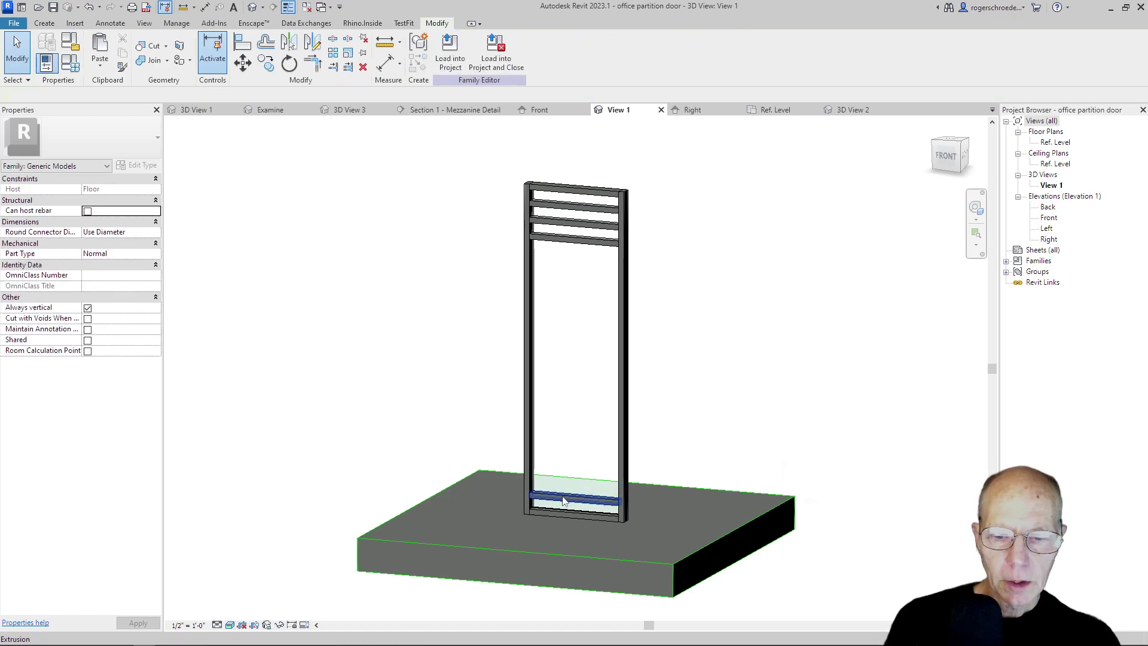
left_click(561, 494)
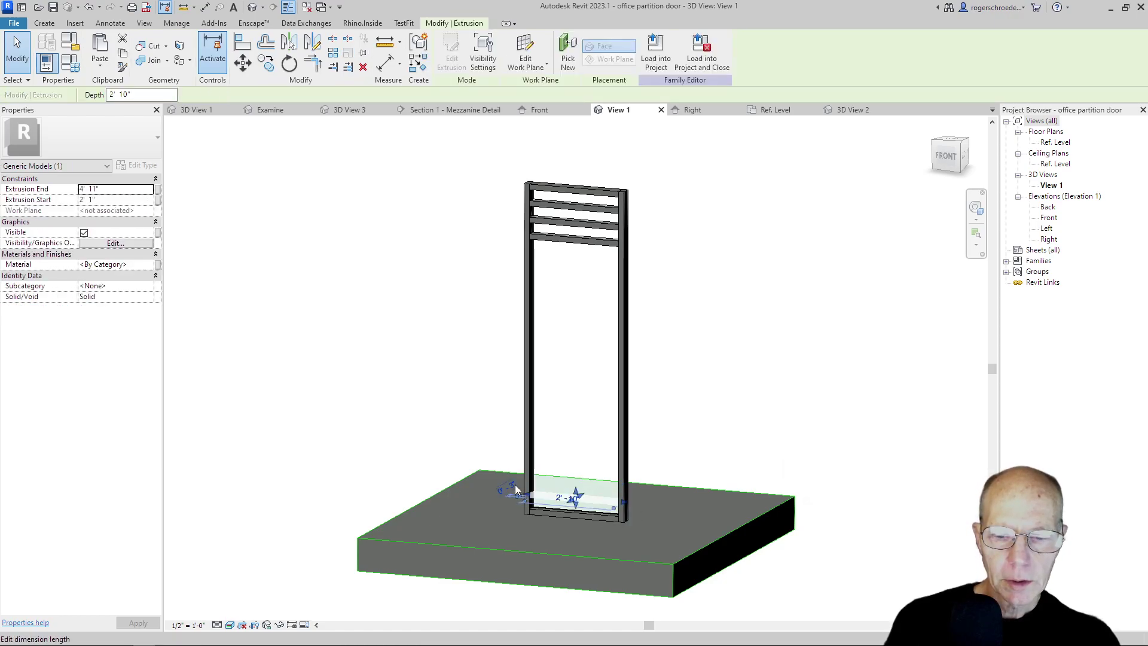
key("Escape")
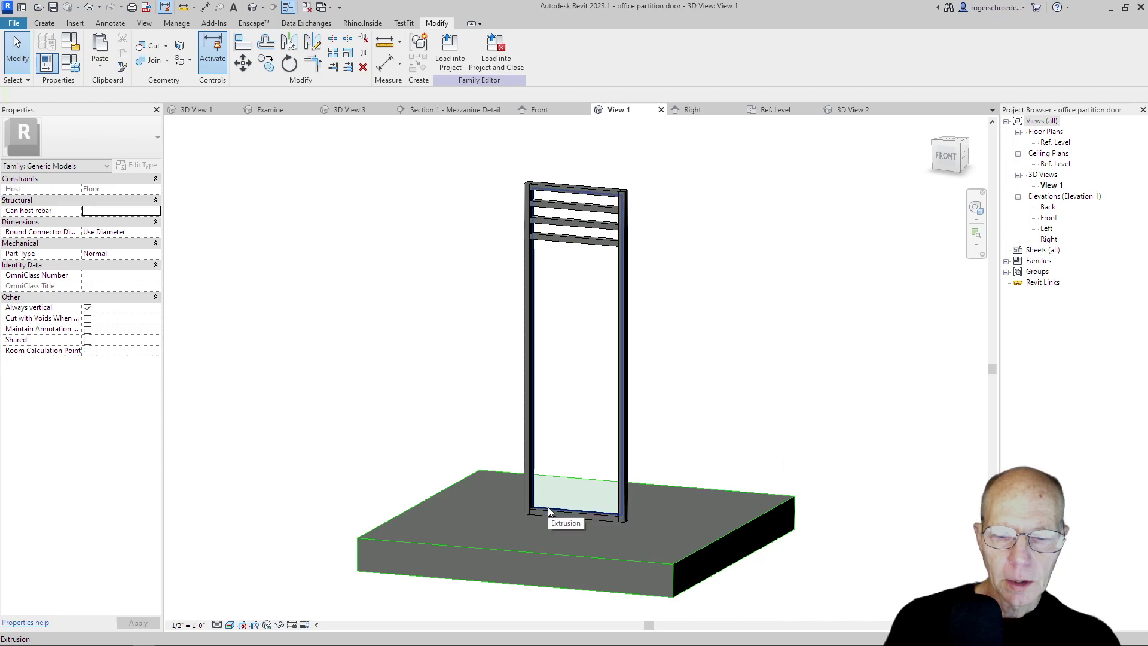
left_click(551, 511)
key("Escape")
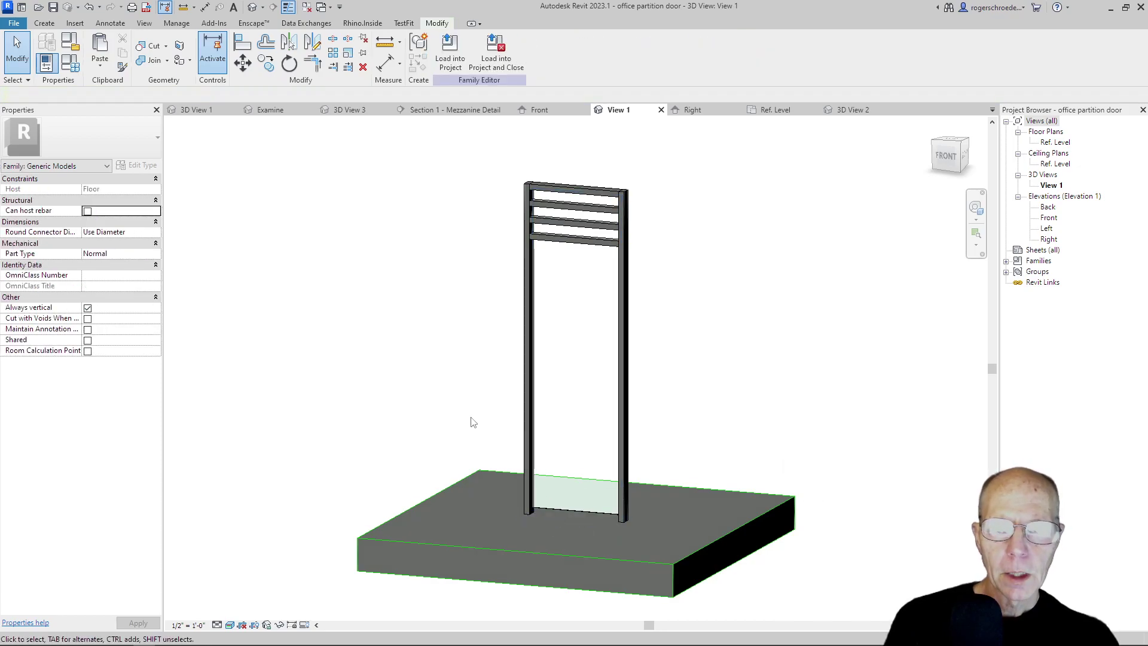
left_click(558, 506)
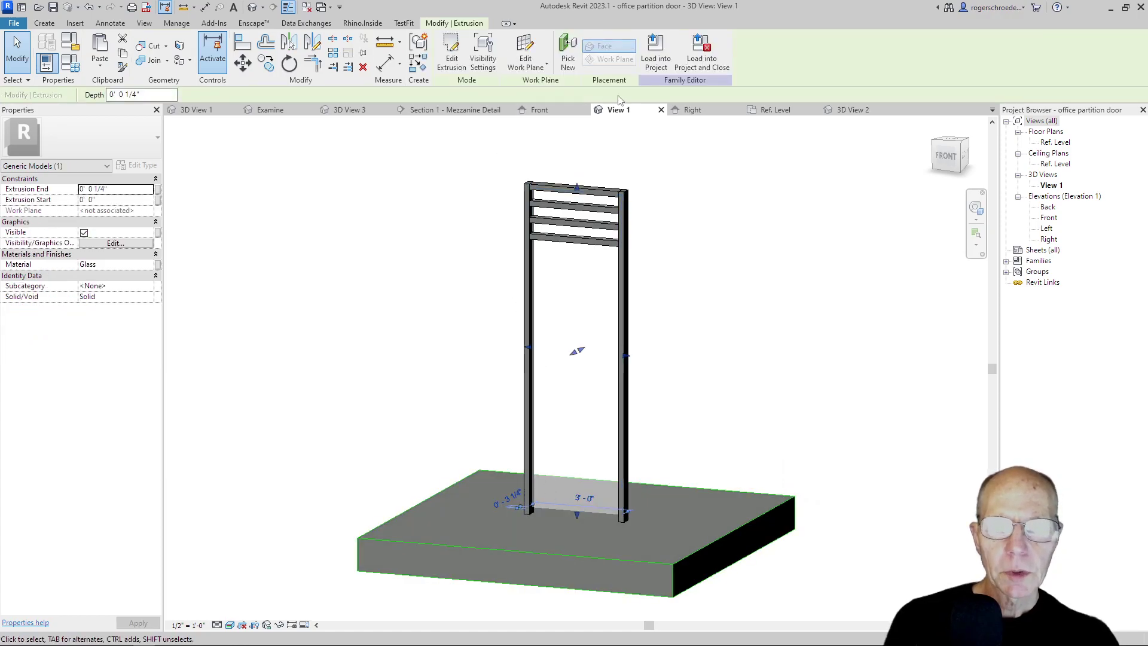
Step: Switch to the front elevation and abandon a started copy of the glass panel
left_click(547, 113)
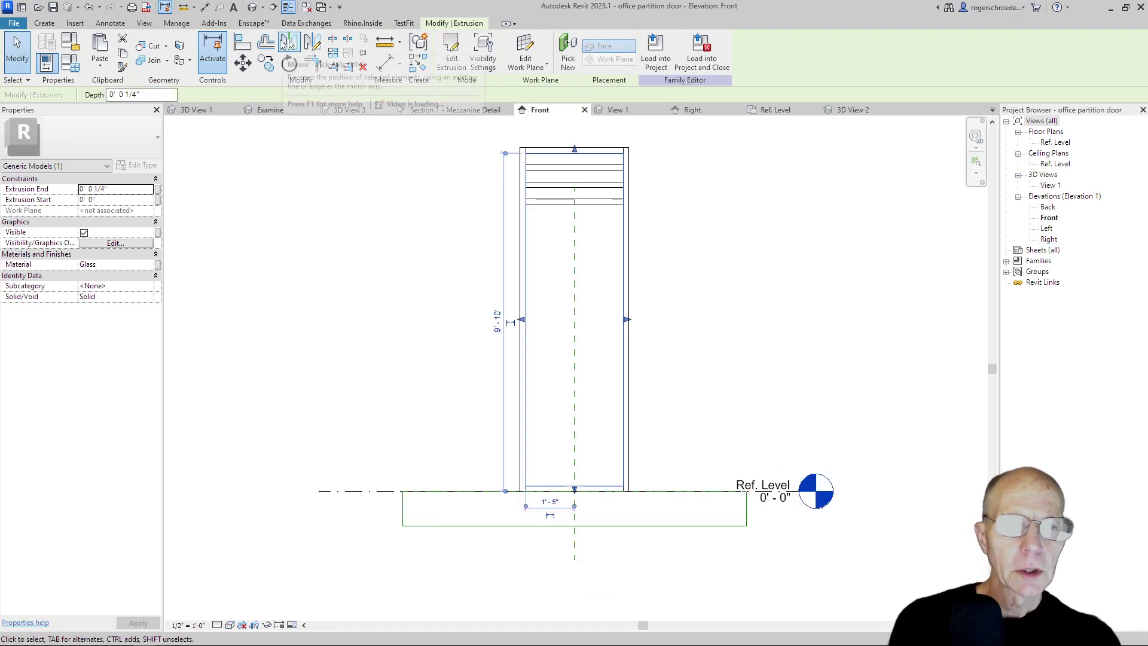
left_click(266, 62)
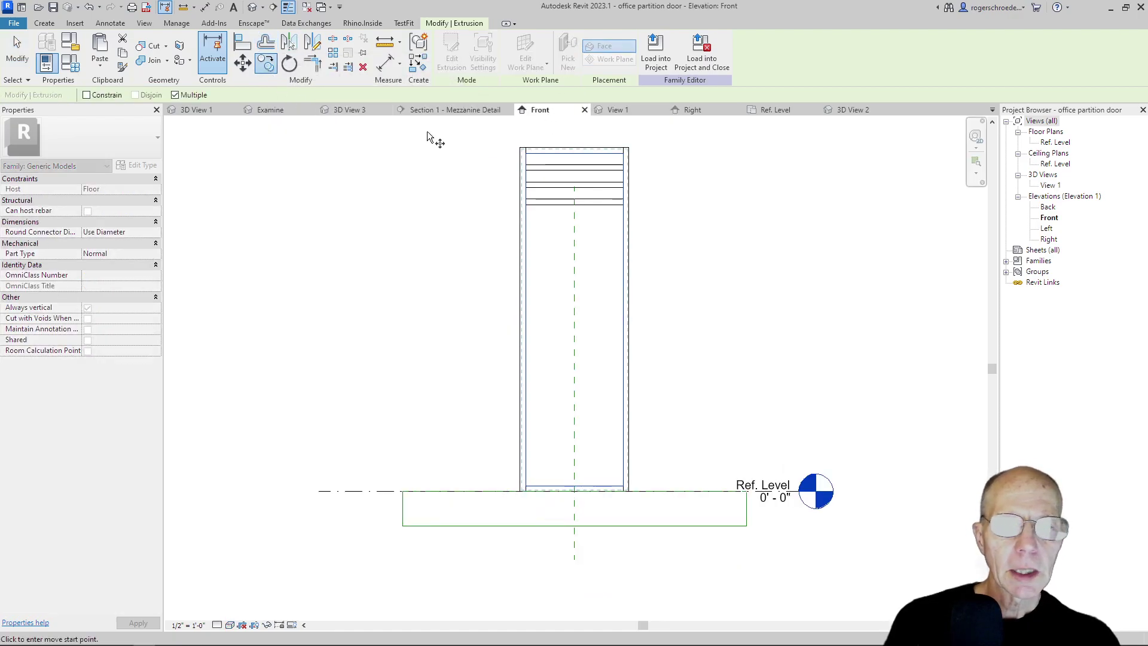
left_click(524, 154)
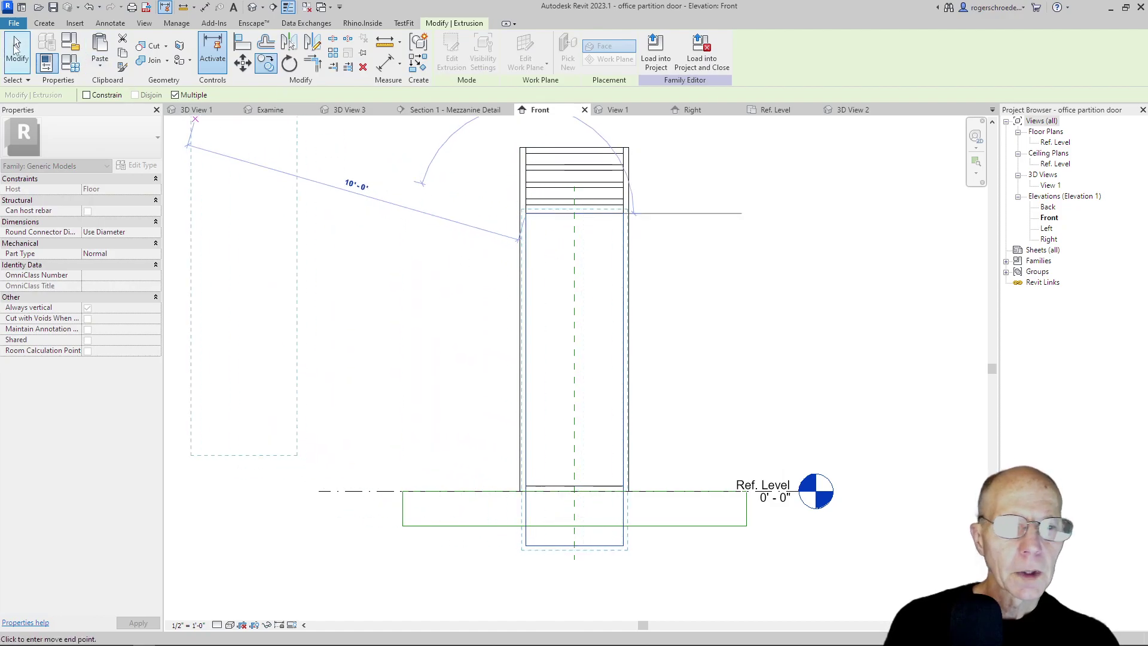
left_click(16, 43)
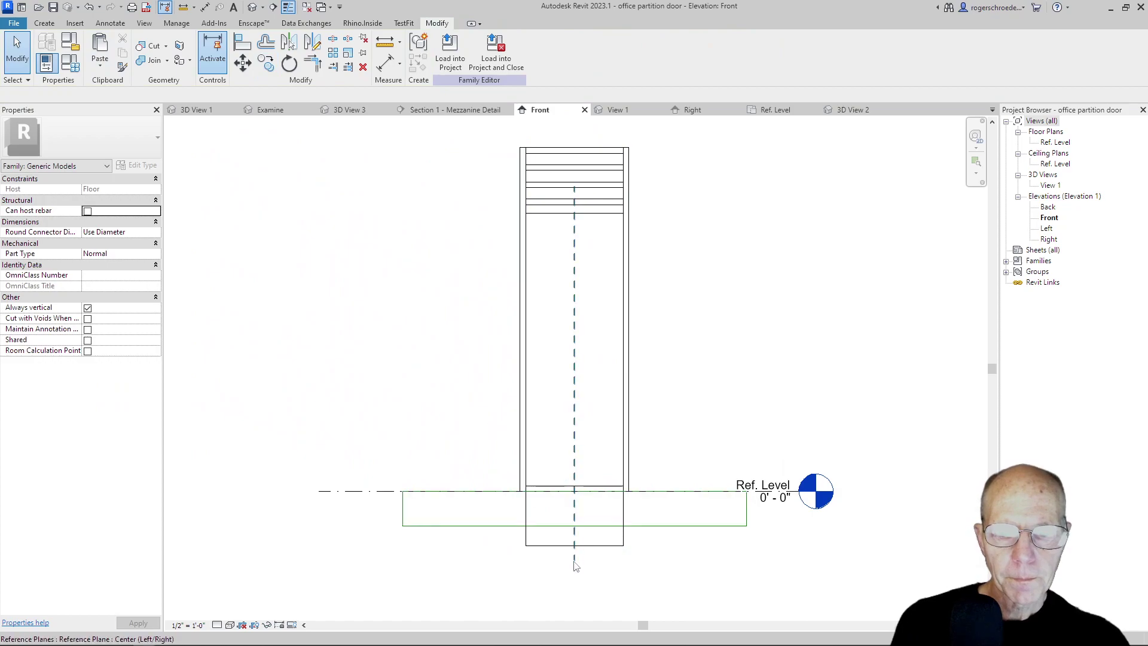
Step: Reshape the glass extrusion by dragging its top and bottom shape handles
left_click(559, 546)
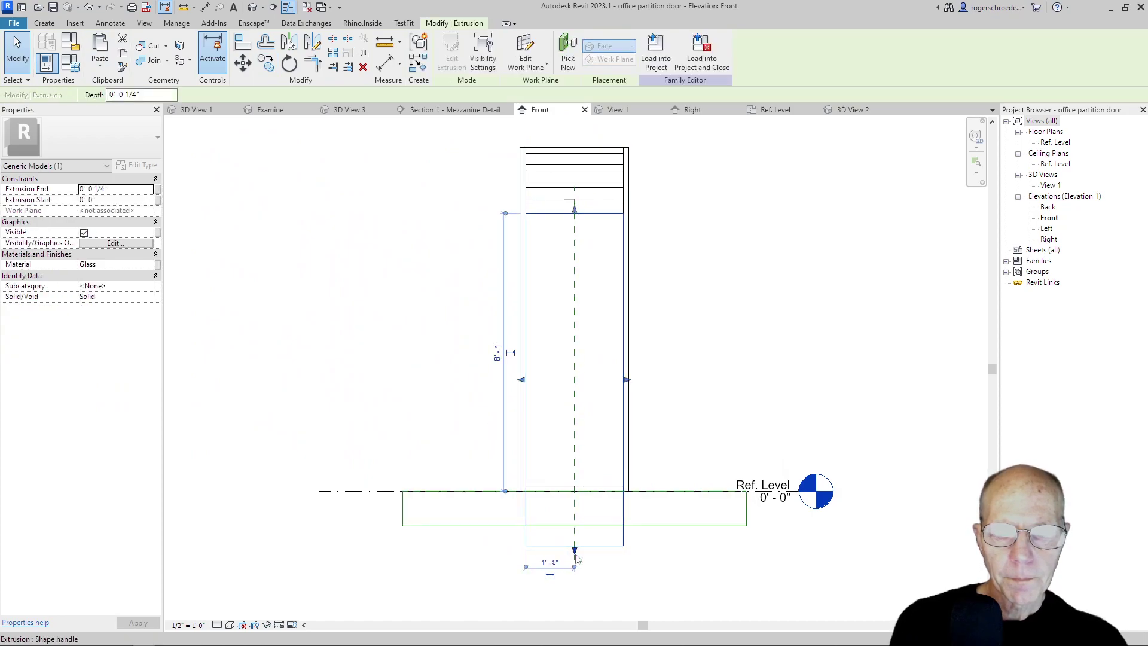
left_click_drag(574, 548, 547, 489)
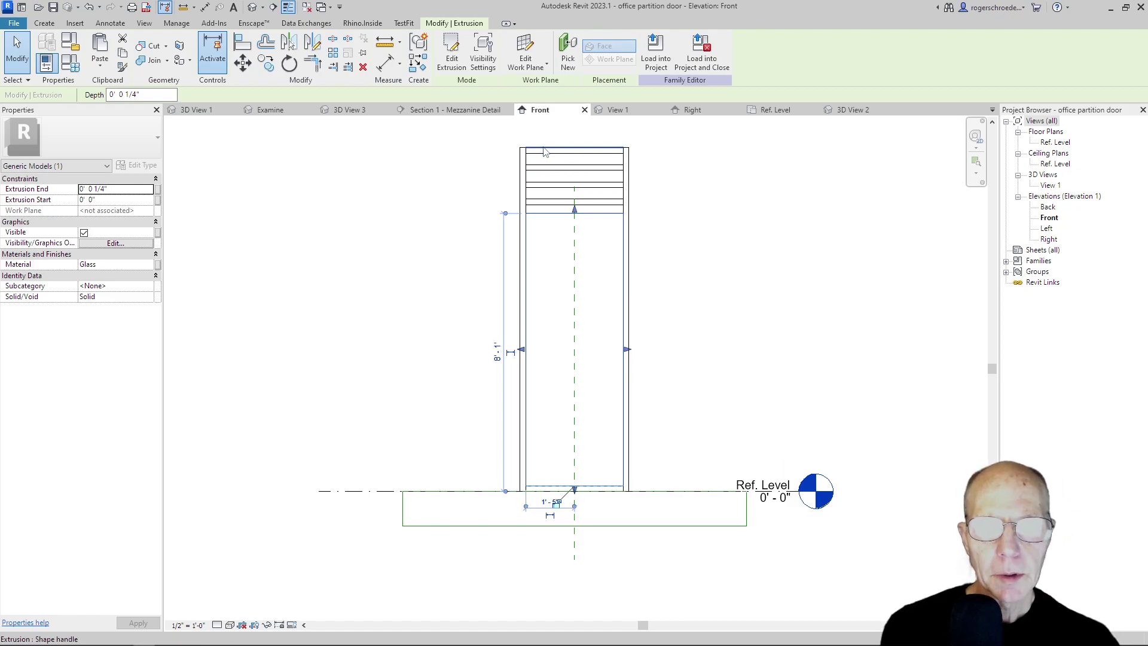
left_click_drag(574, 209, 575, 149)
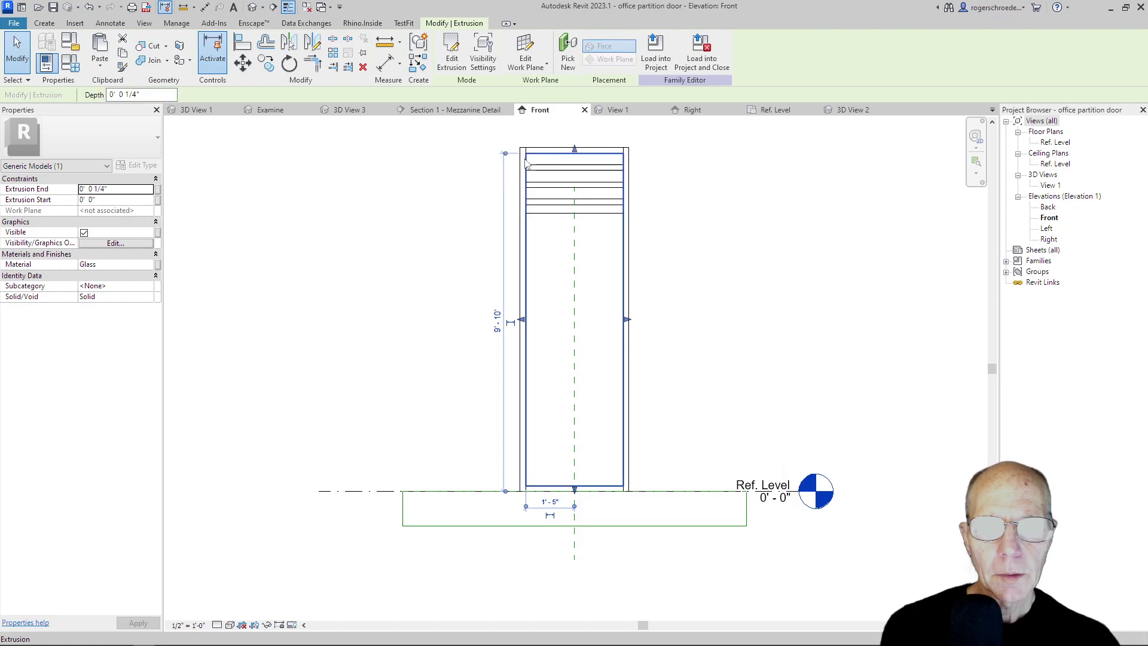
left_click_drag(575, 487, 560, 200)
key("Escape")
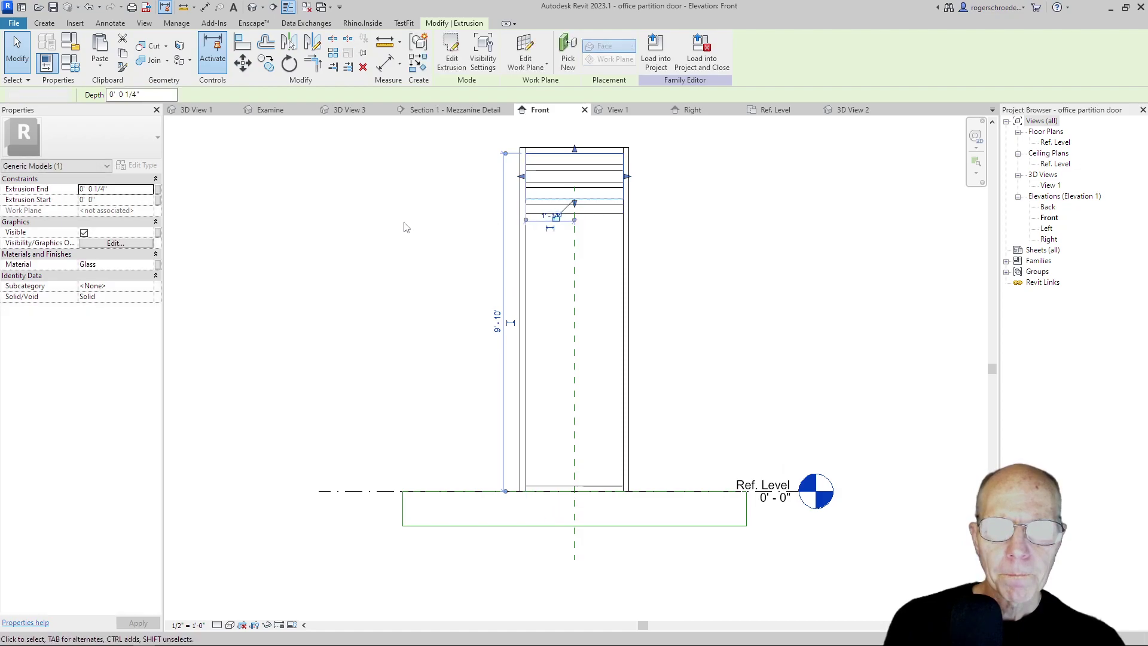
left_click(574, 213)
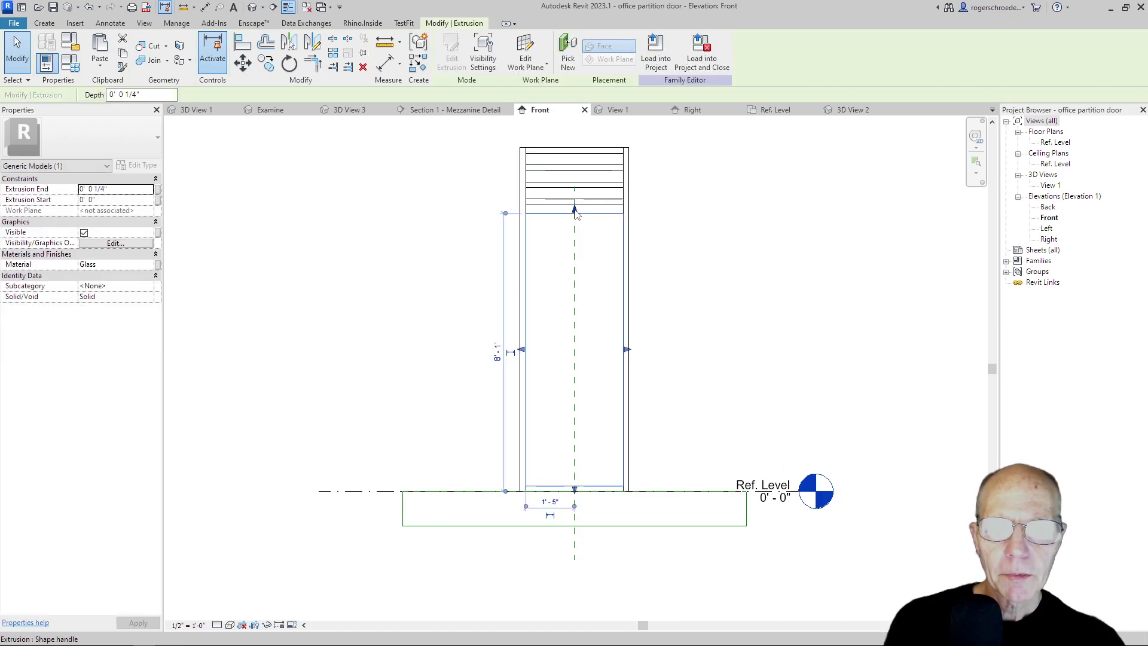
left_click(466, 223)
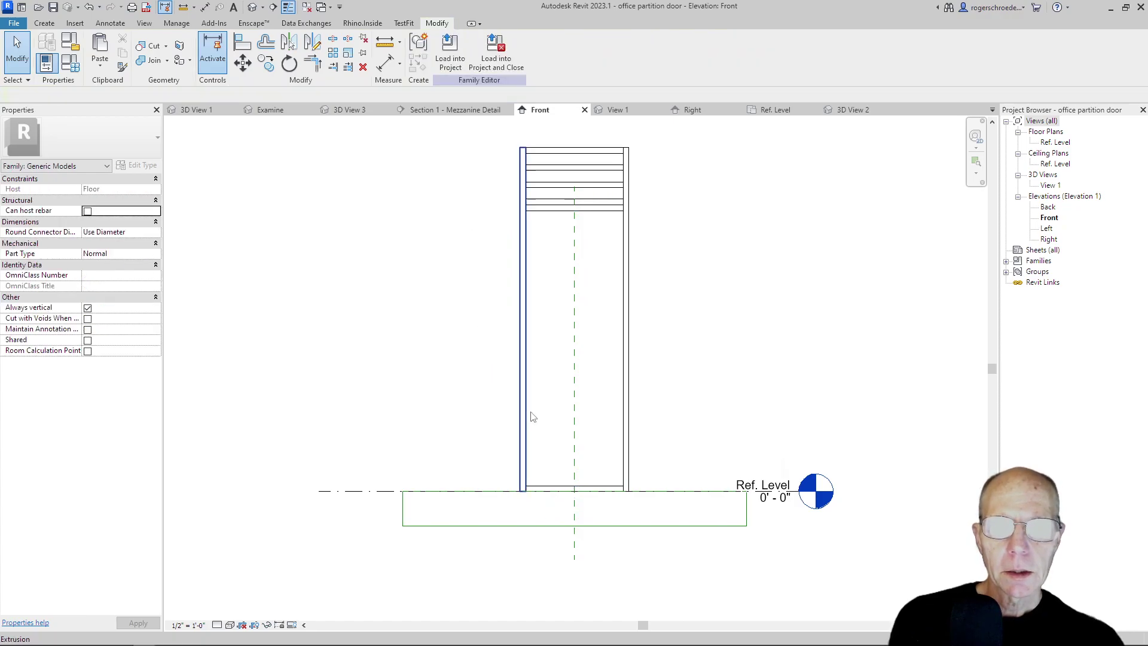
Step: Stretch the glass panel's bottom edge to the reference level and save the door family
left_click(559, 487)
left_click_drag(576, 491, 575, 497)
left_click(367, 462)
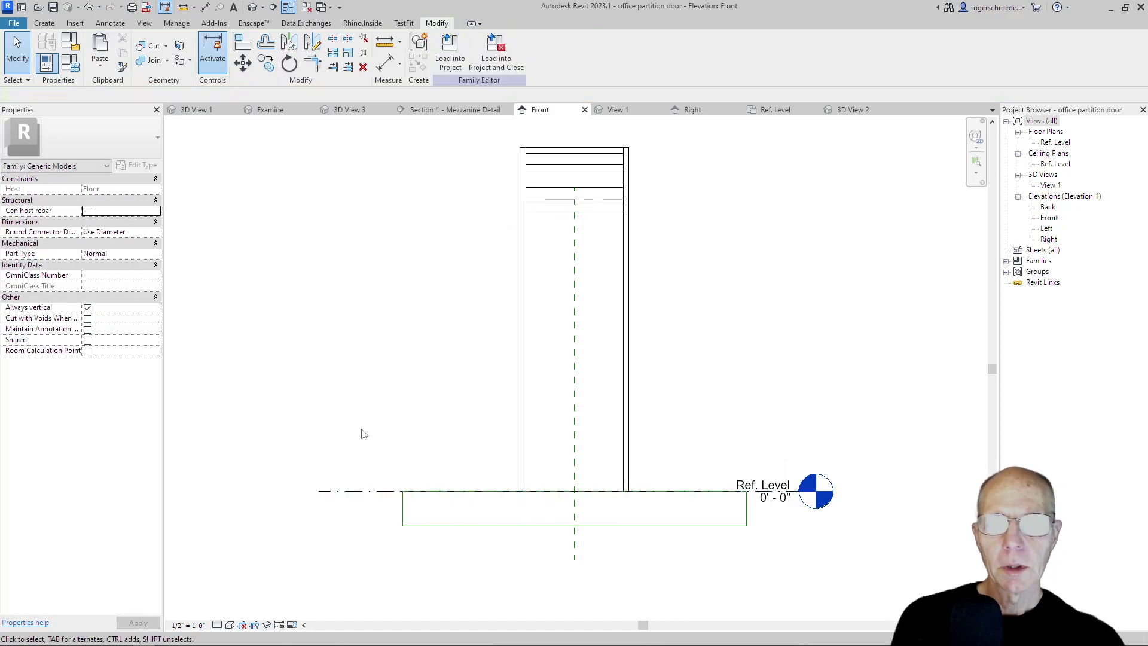
left_click(525, 443)
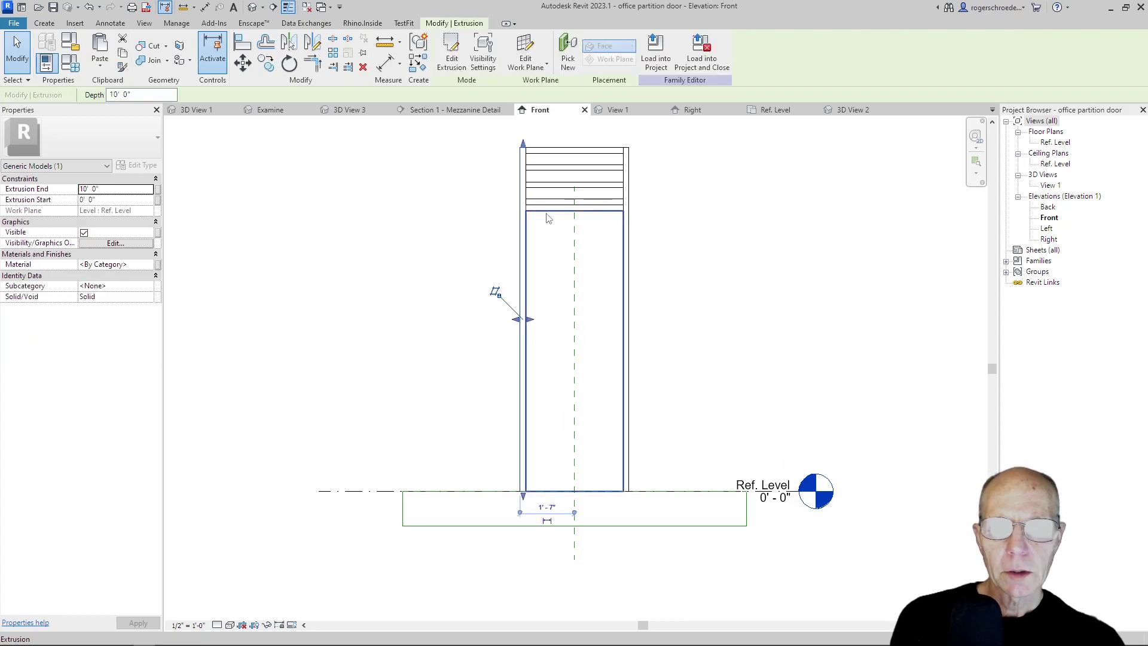
left_click(568, 335)
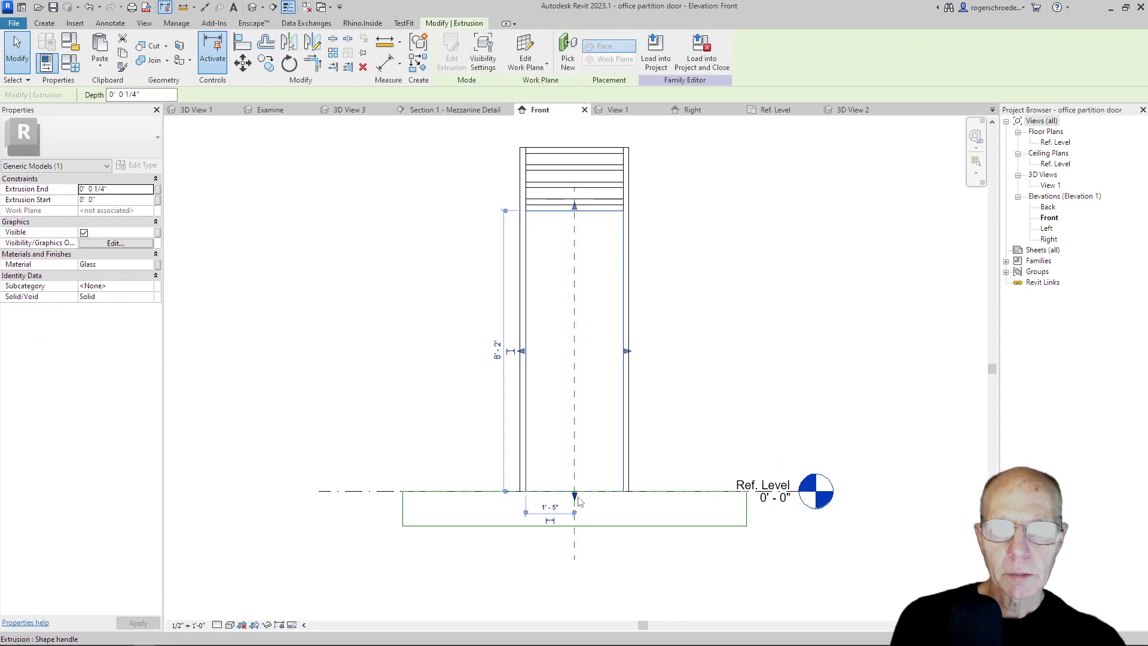
left_click_drag(575, 497, 575, 485)
left_click(446, 425)
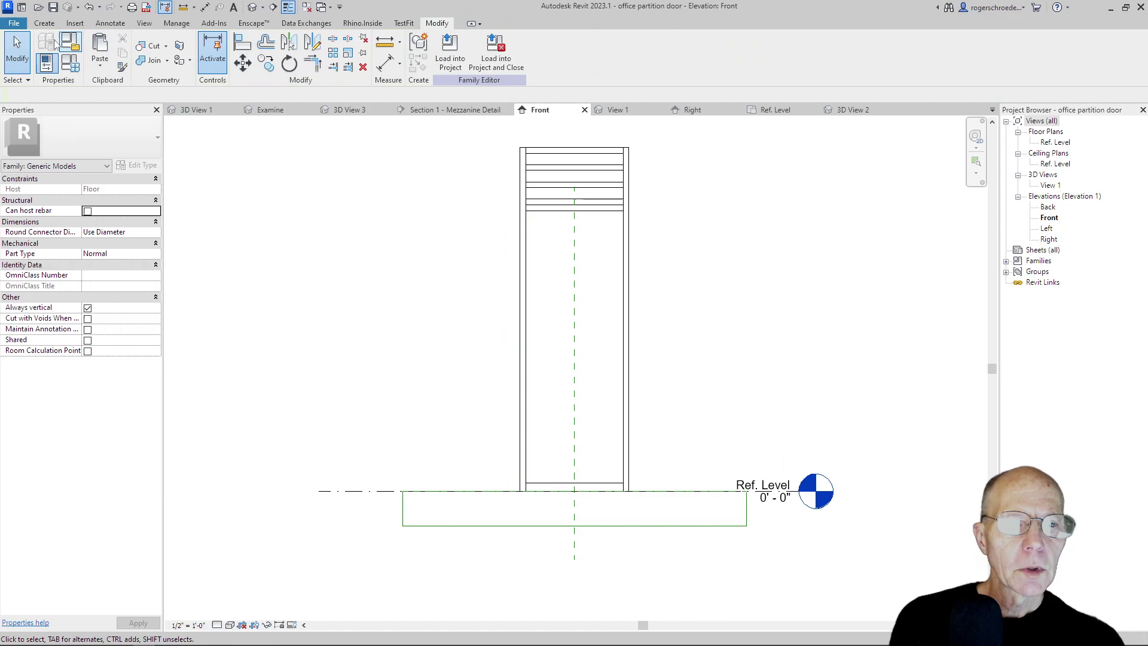
left_click(53, 8)
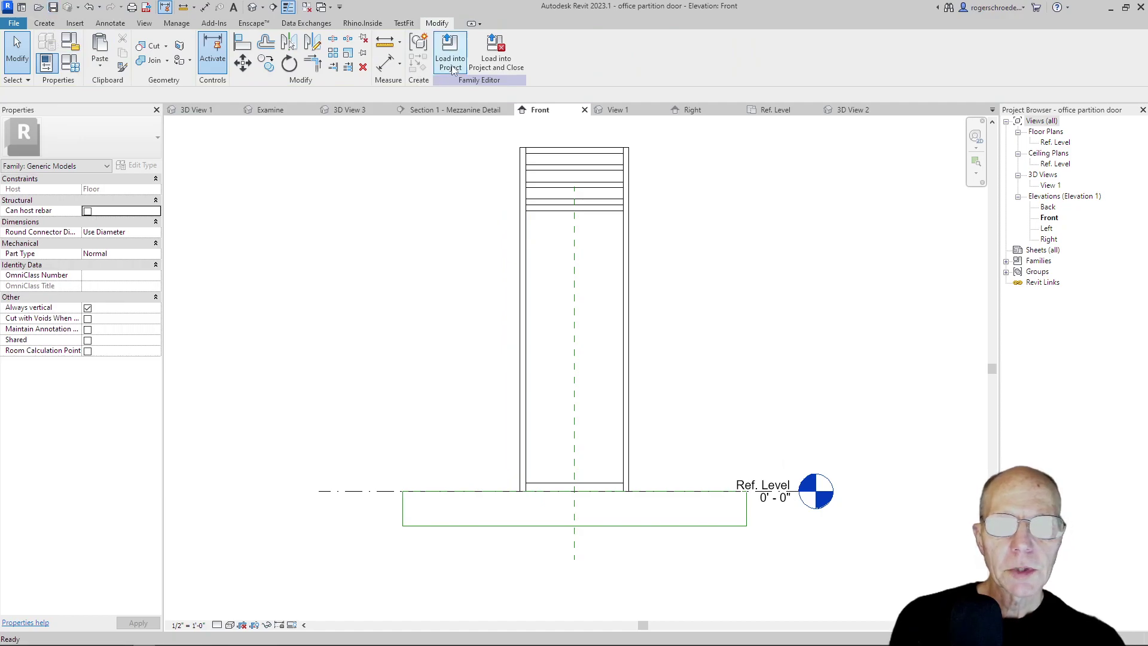
Step: Load the door family into CV7 Start and end placement with 3D View 3 showing
left_click(448, 62)
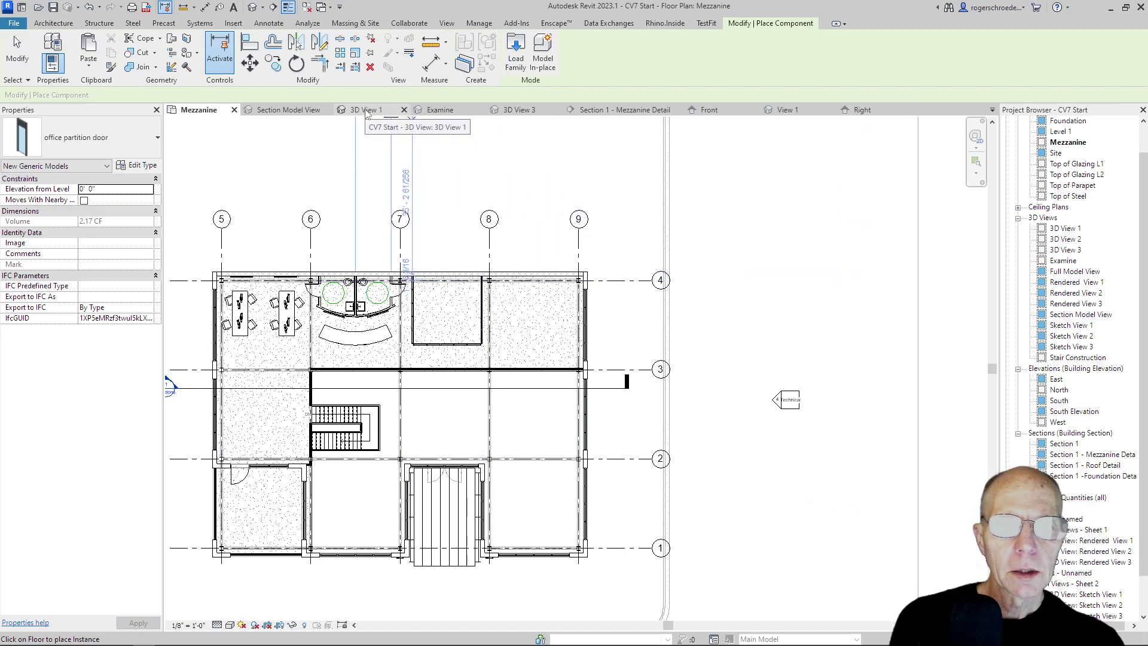
left_click(517, 113)
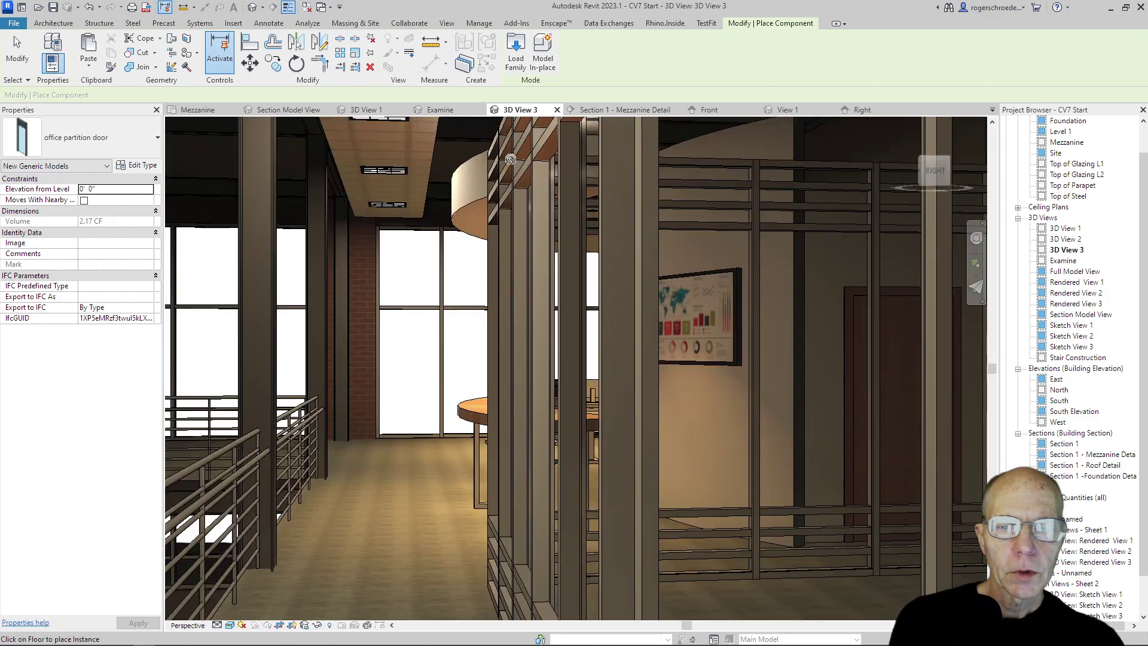
scroll(487, 442, "down", 4)
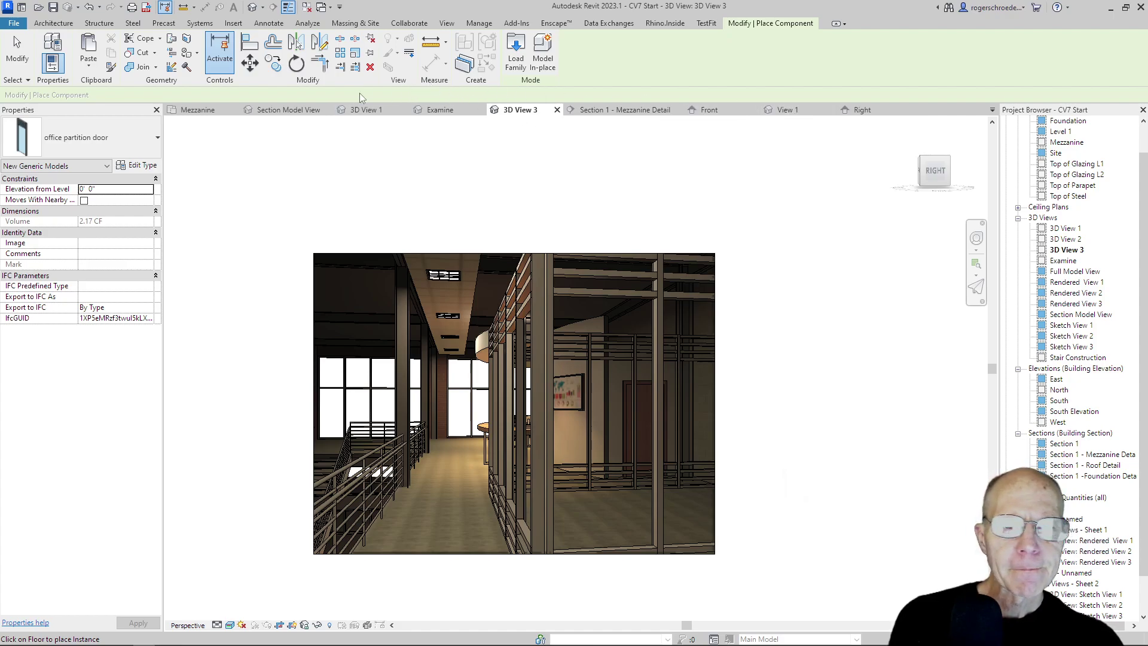
left_click(366, 110)
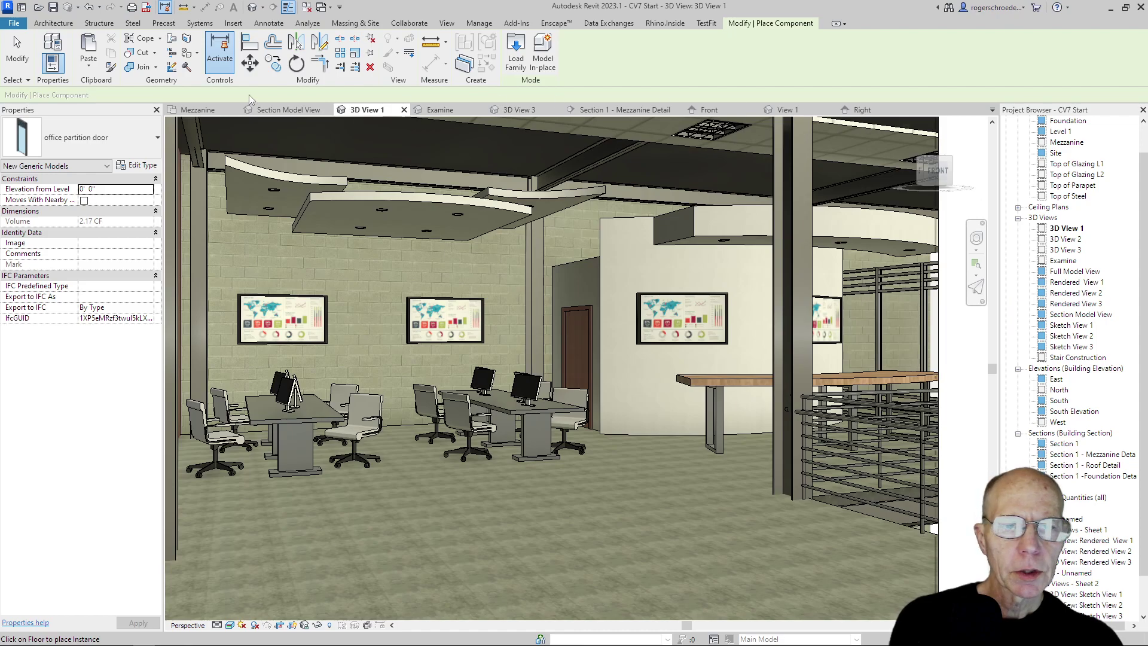
left_click(518, 113)
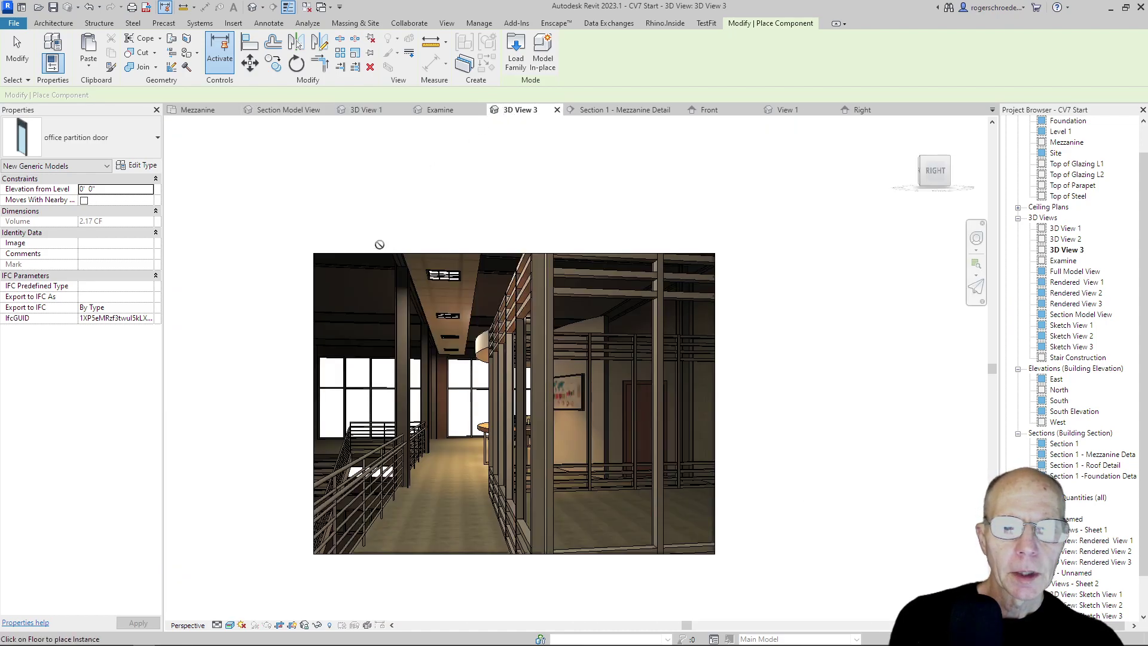
key("Escape")
key("Escape")
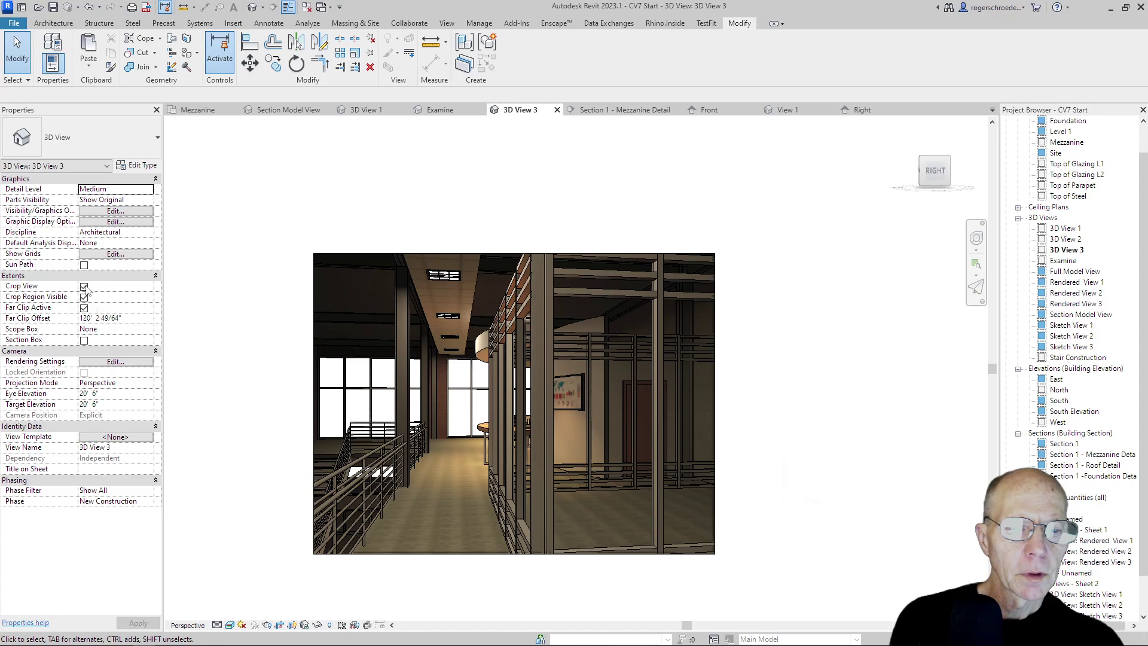
Step: Turn off Crop View and swap the mezzanine partition panel to the office partition door type
left_click(84, 286)
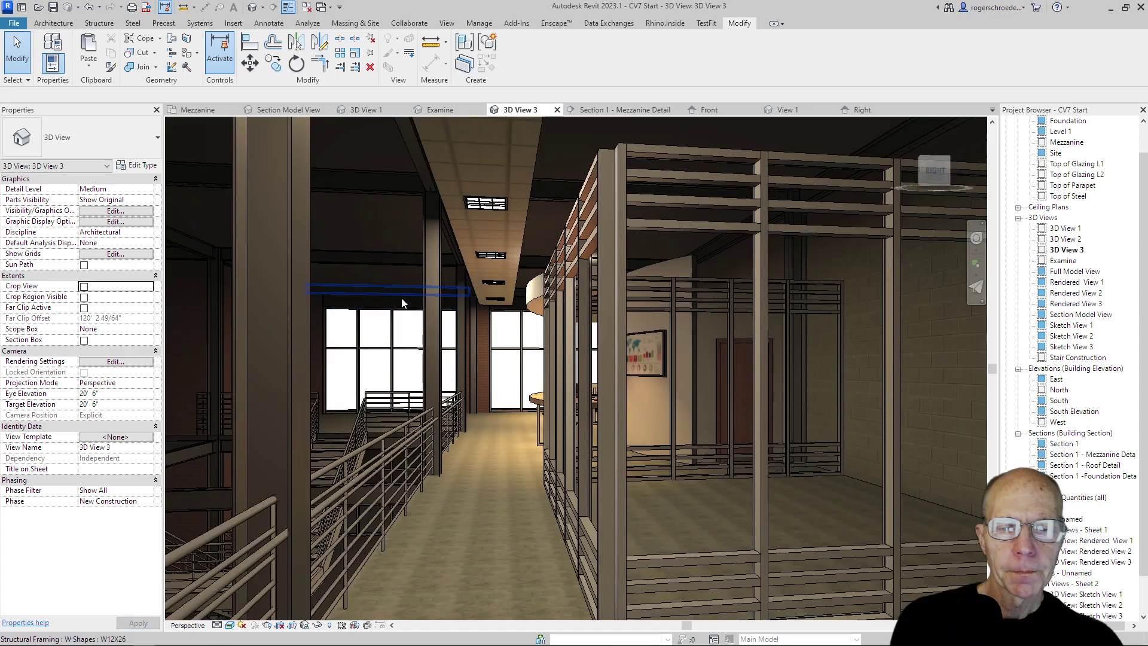
scroll(590, 383, "down", 5)
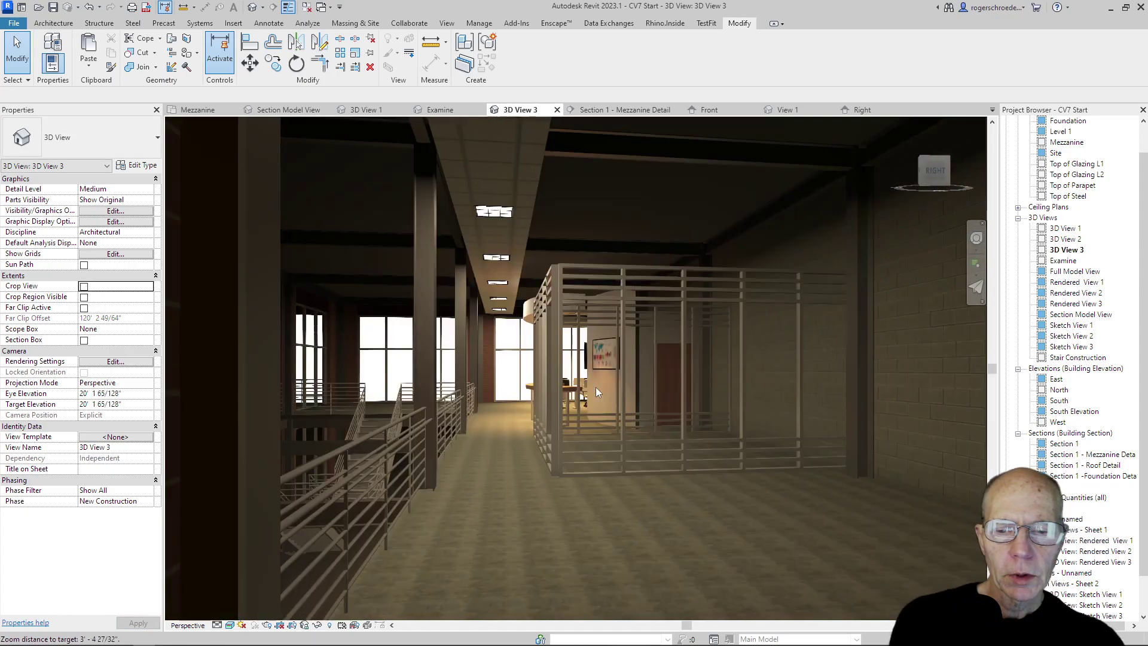
left_click(638, 439)
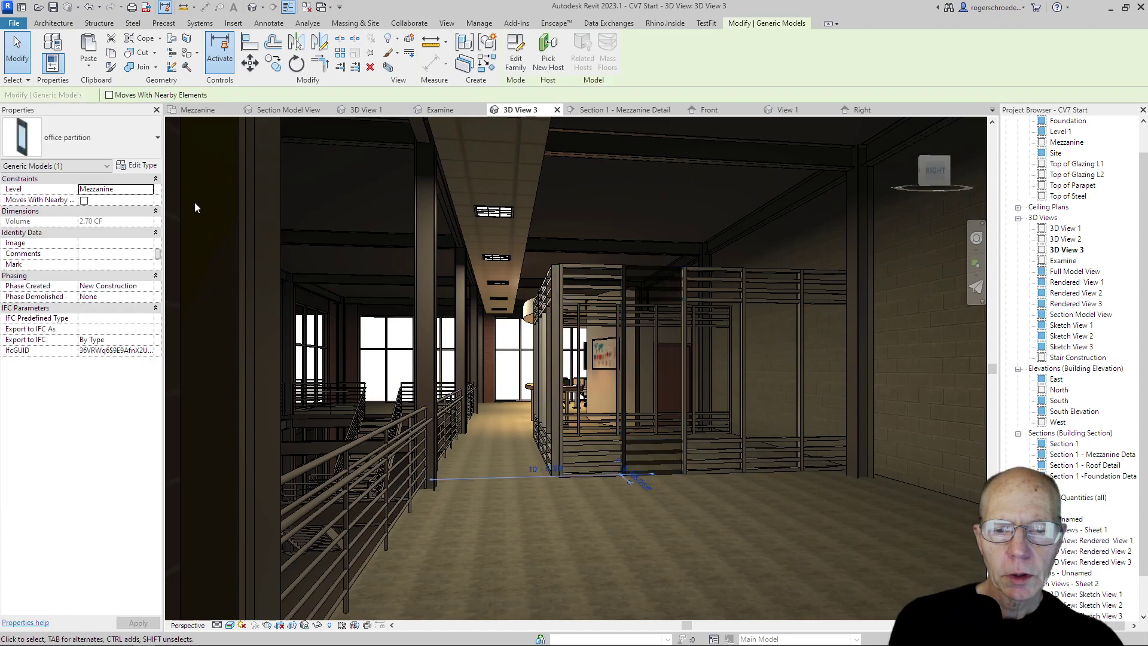
left_click(92, 137)
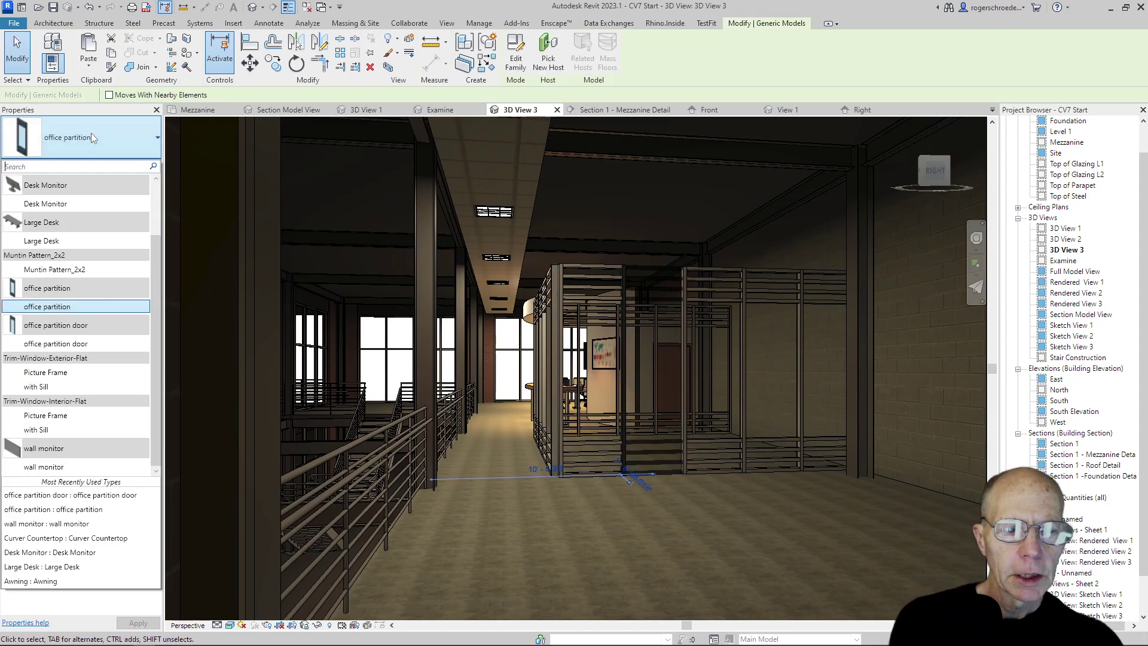
left_click(49, 349)
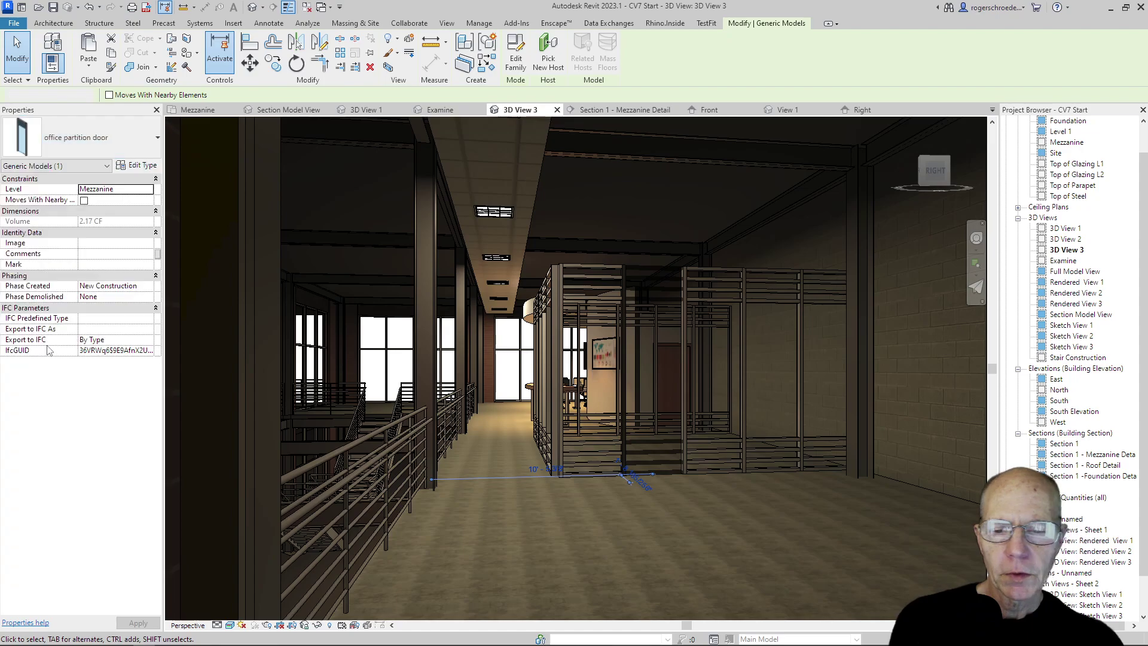
key("Escape")
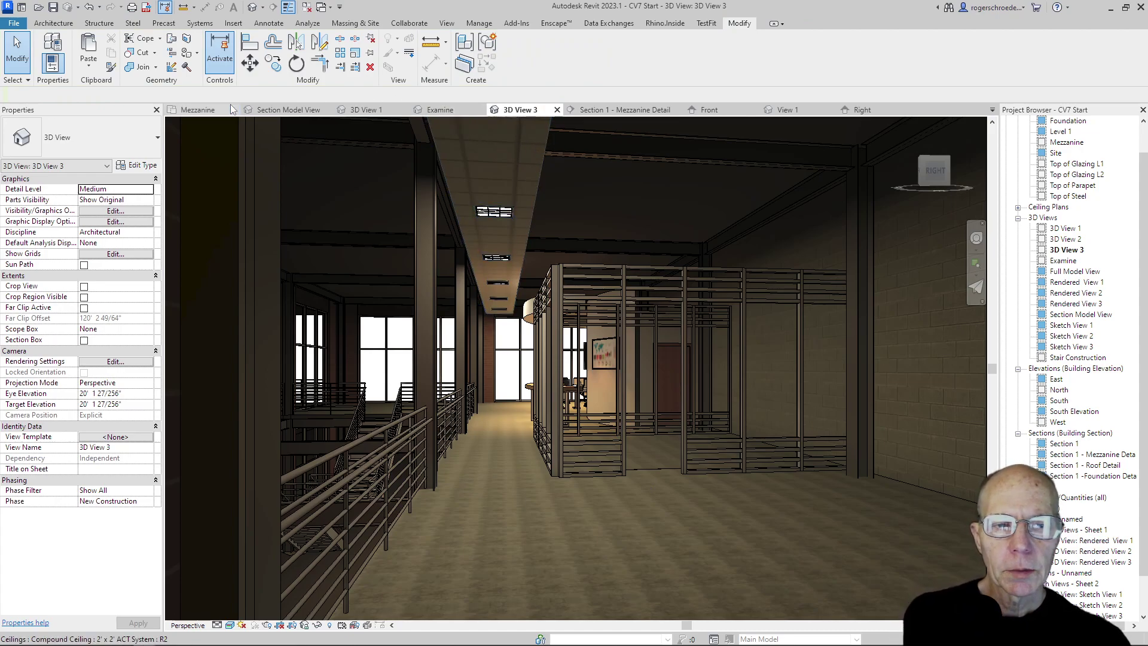
Step: On the Mezzanine plan, place a Large Desk component inside the glass office between gridlines 7 and 8
left_click(210, 111)
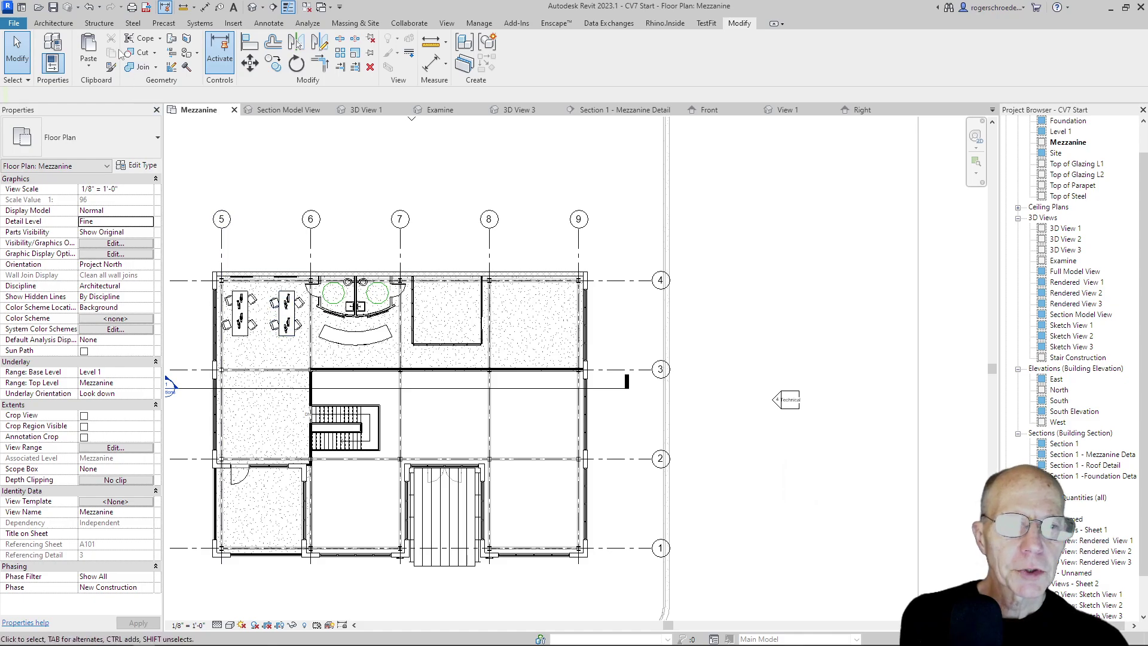
left_click(55, 23)
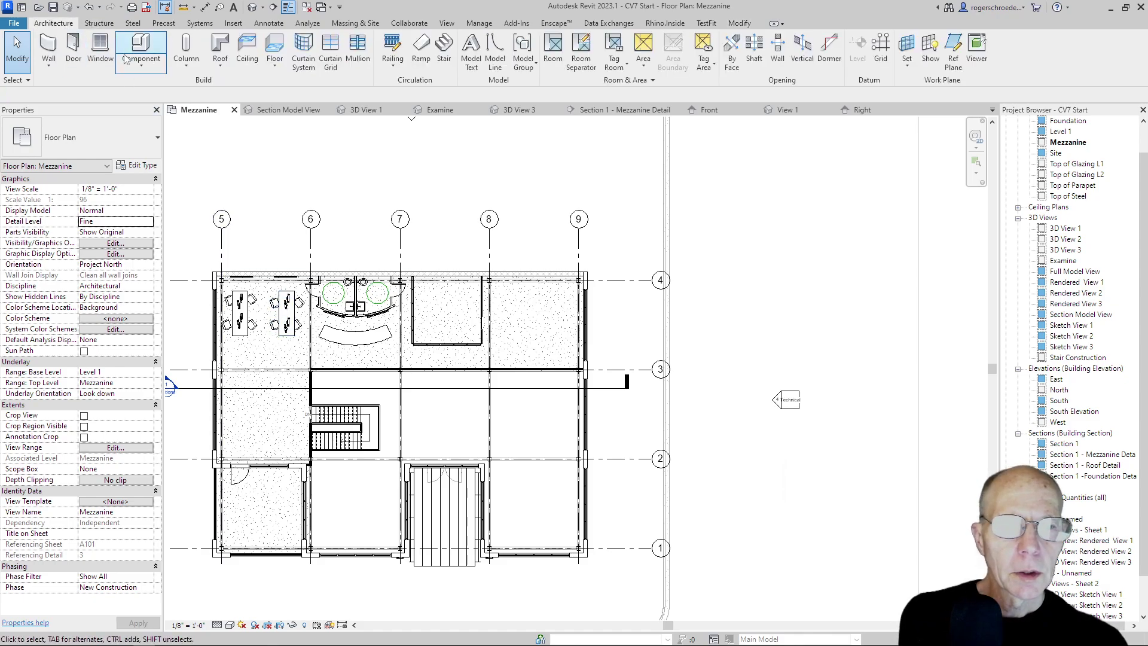
left_click(136, 67)
left_click(143, 88)
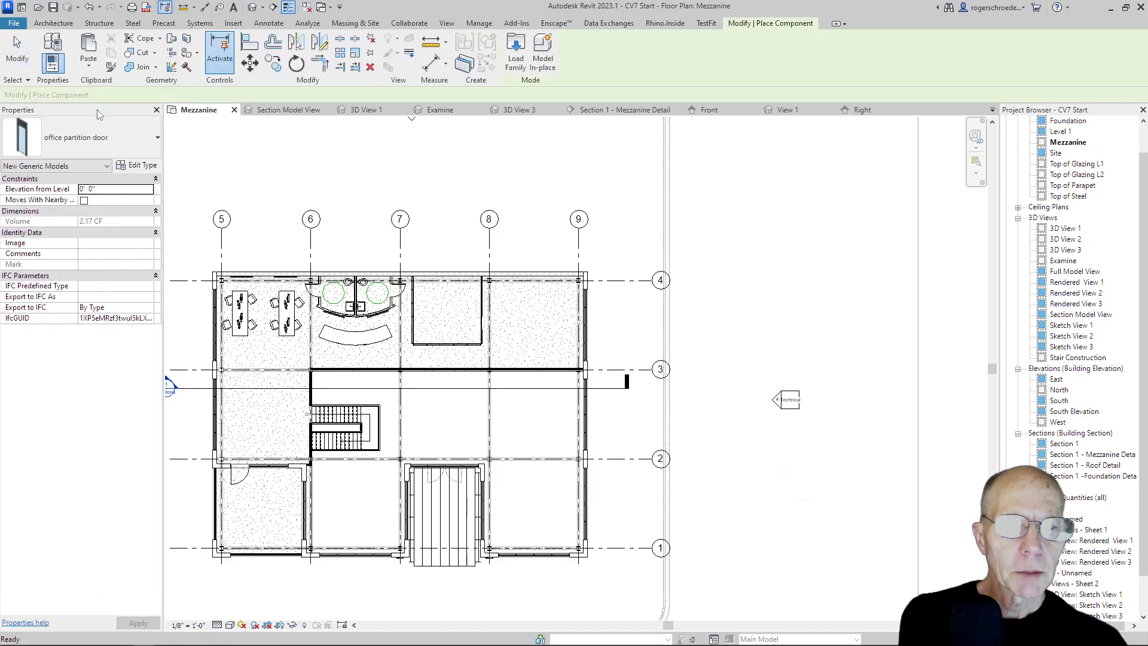
left_click(98, 139)
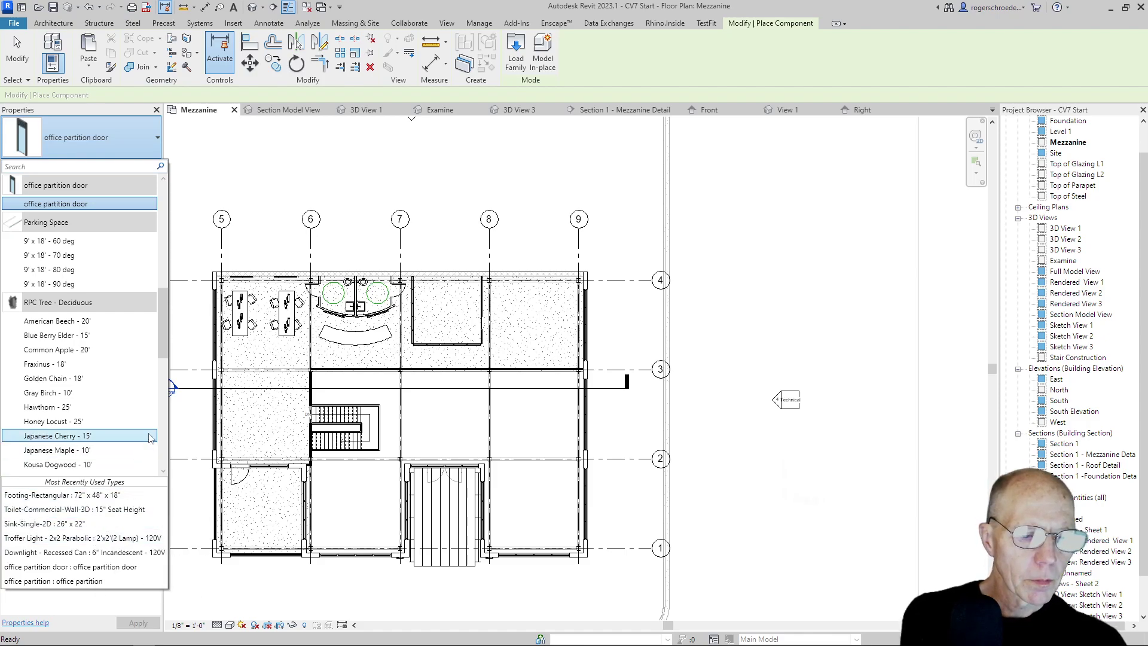
left_click_drag(160, 343, 175, 464)
scroll(128, 306, "up", 15)
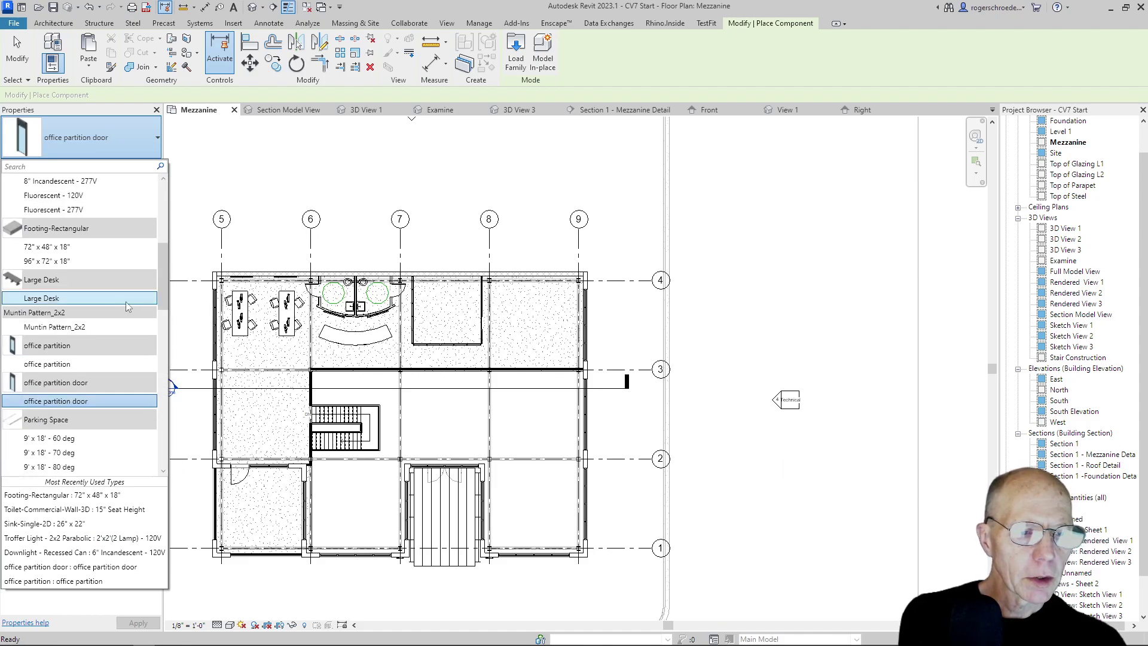
left_click(87, 298)
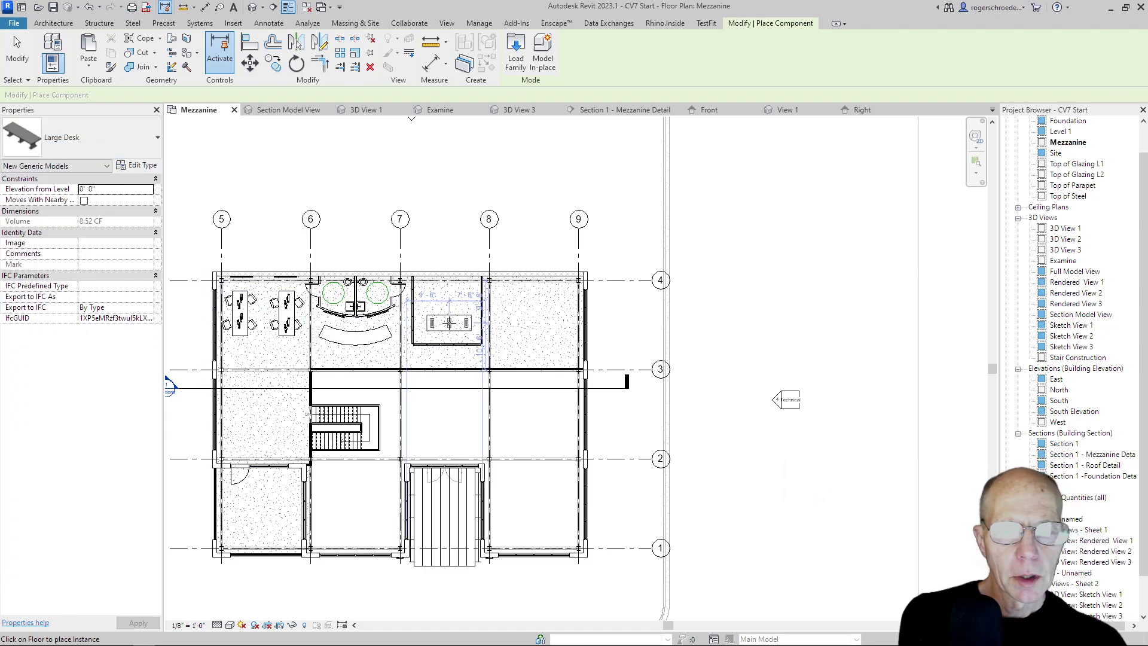
scroll(451, 331, "up", 4)
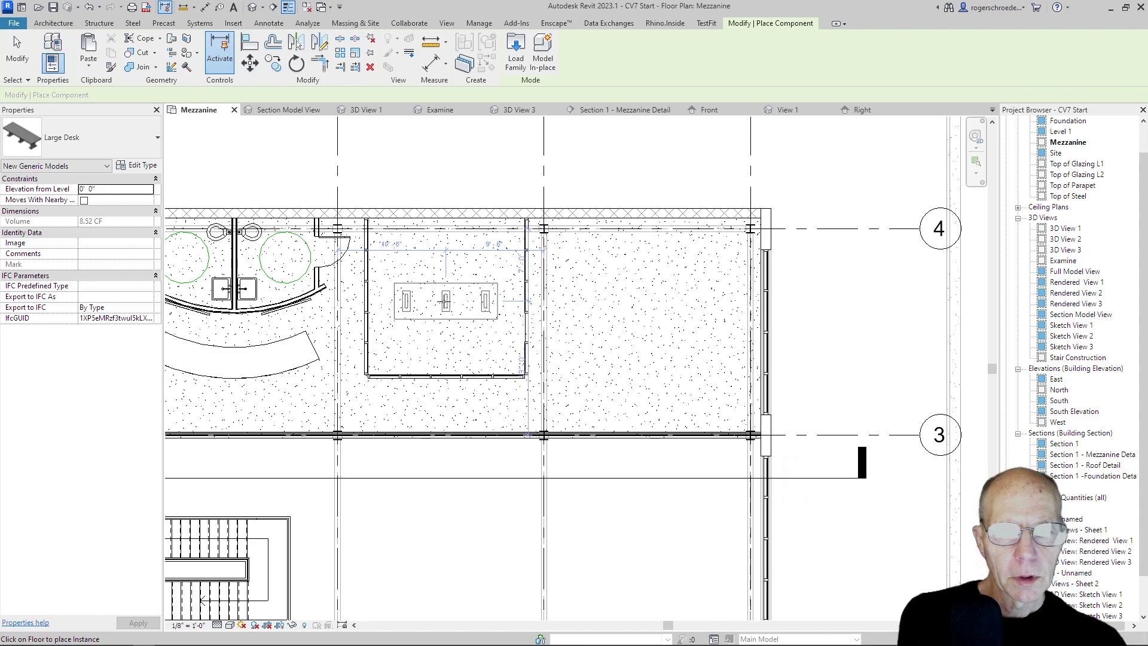
left_click(445, 301)
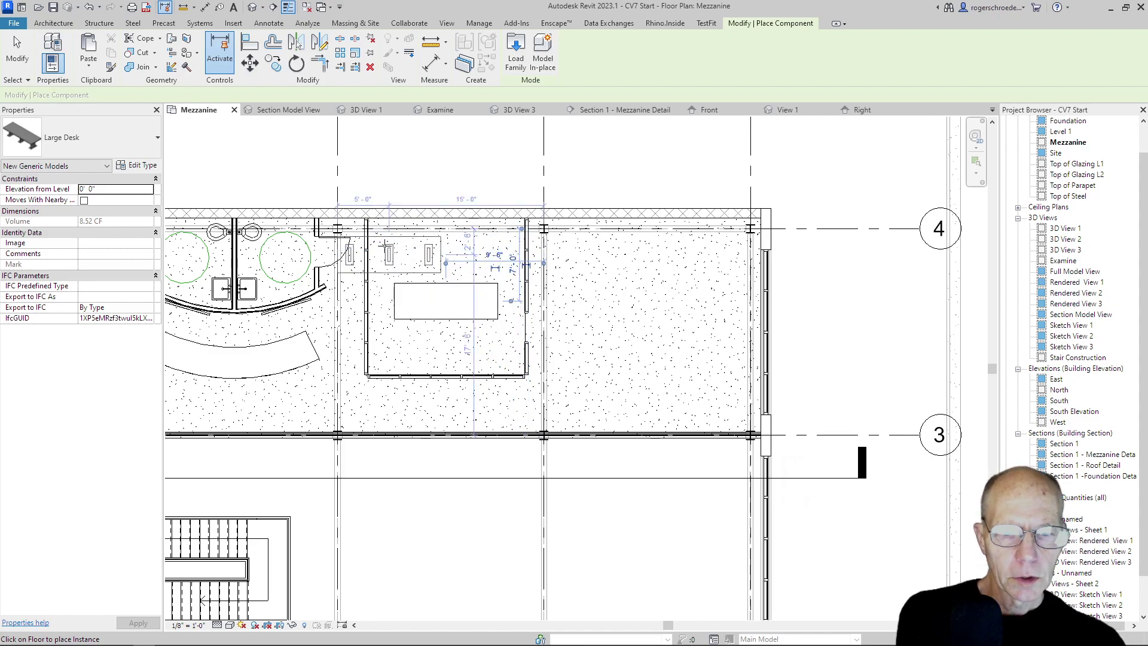
Step: Choose the Chair-Task Arms component type for placement
left_click(61, 24)
left_click(142, 66)
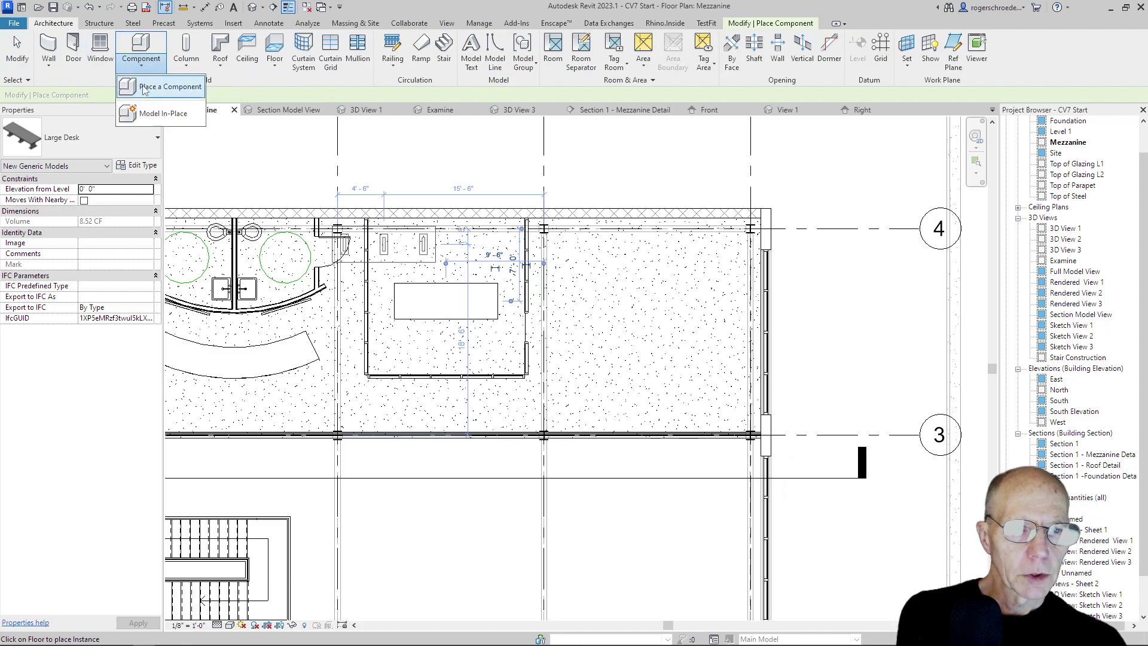
left_click(143, 88)
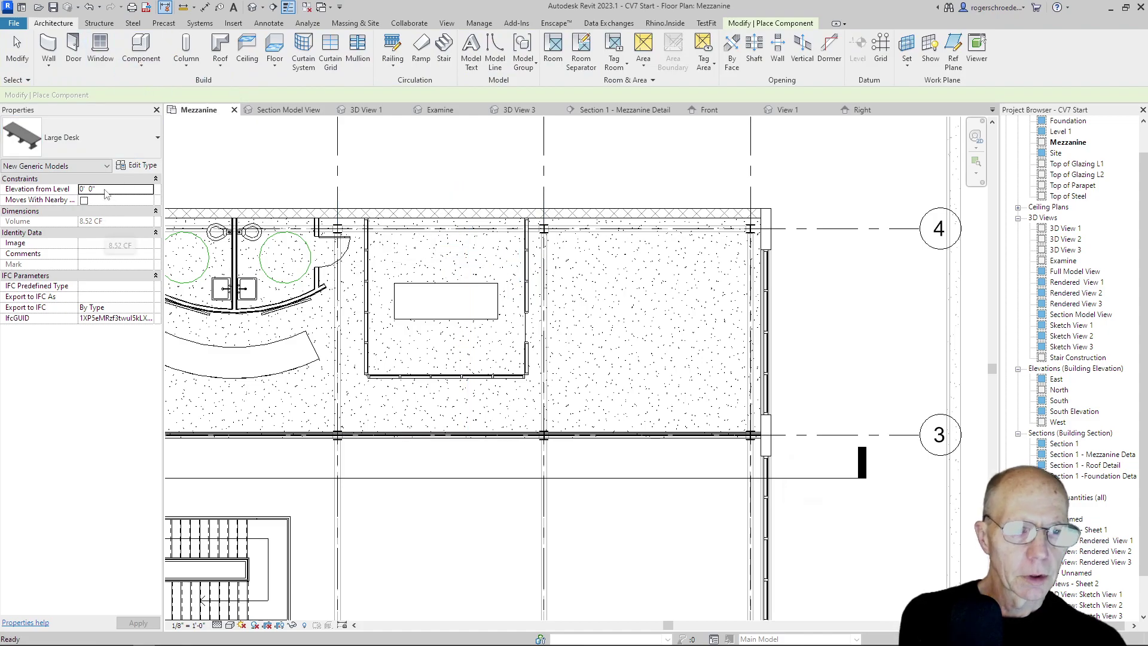
left_click(98, 127)
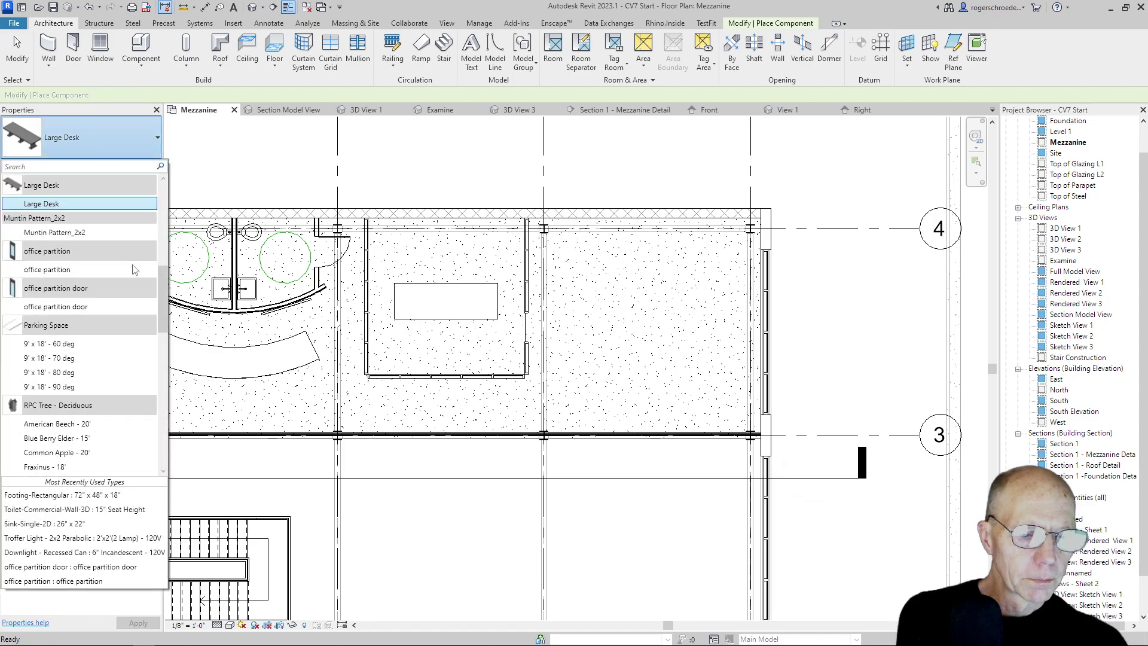
scroll(131, 411, "down", 6)
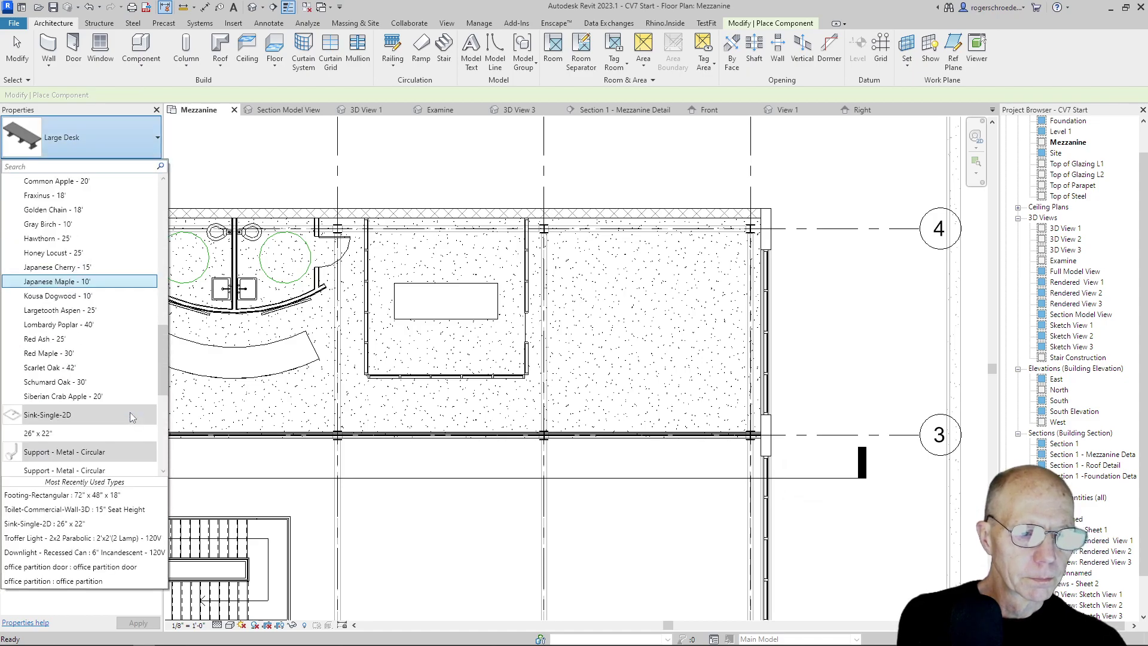
scroll(131, 411, "down", 8)
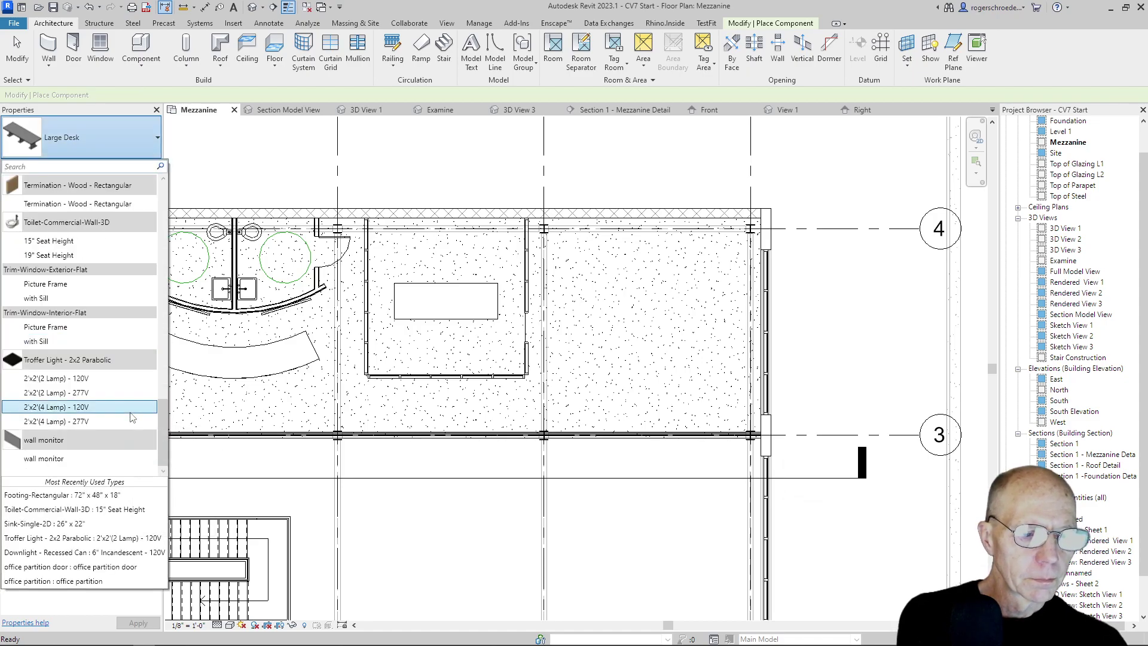
scroll(132, 417, "up", 10)
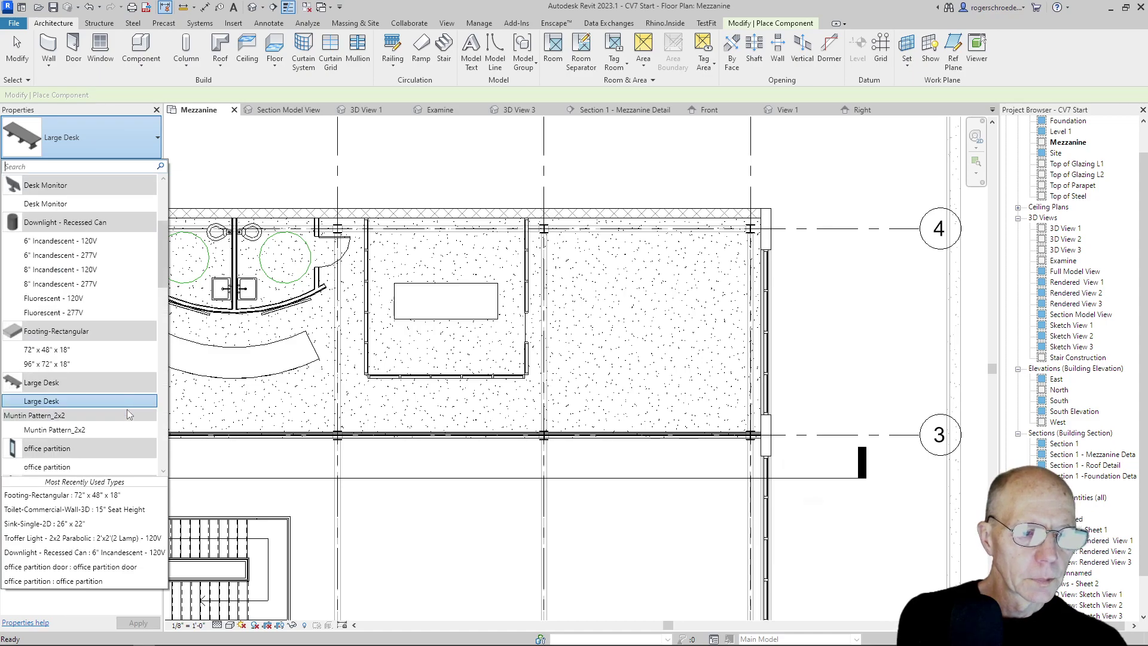
scroll(127, 409, "up", 4)
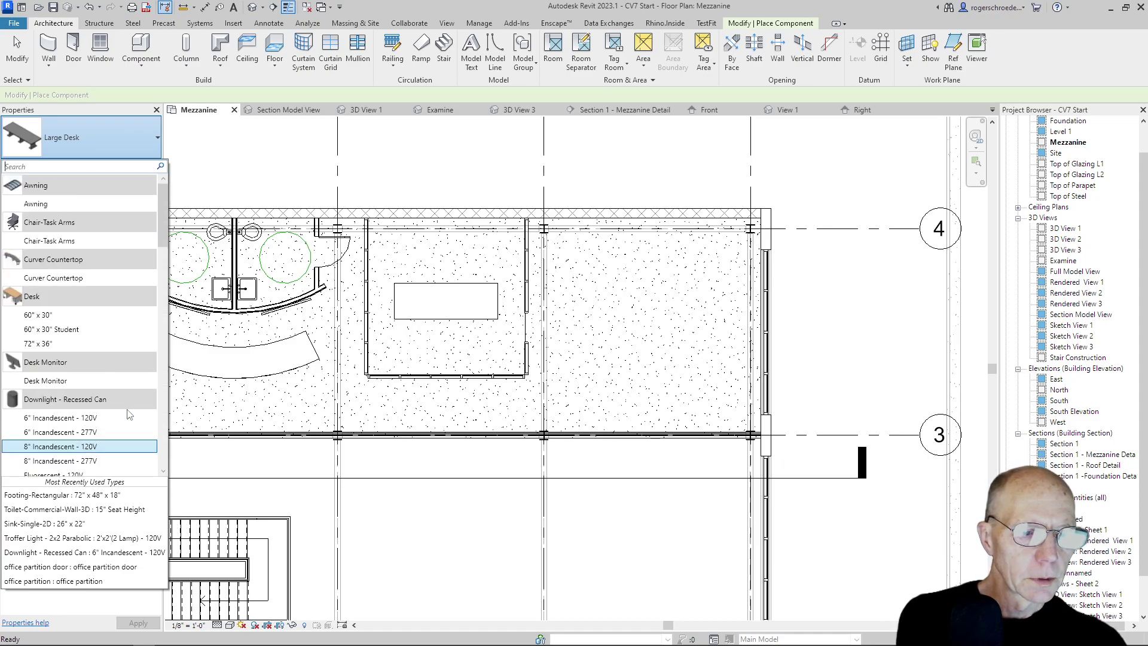
left_click(63, 242)
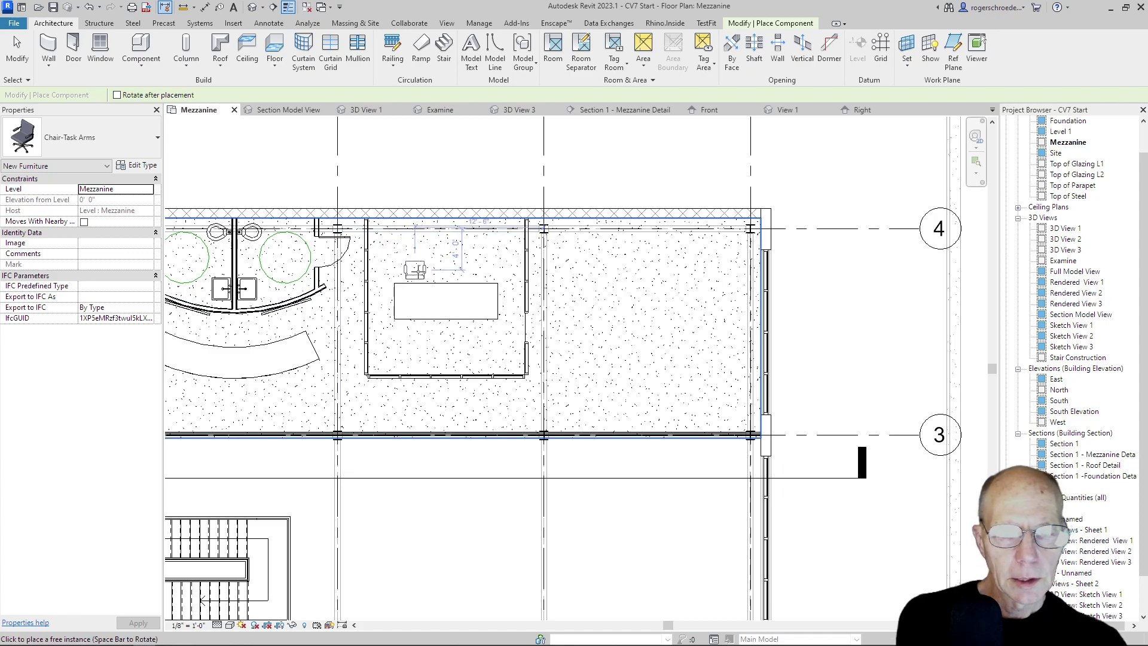
scroll(416, 269, "up", 3)
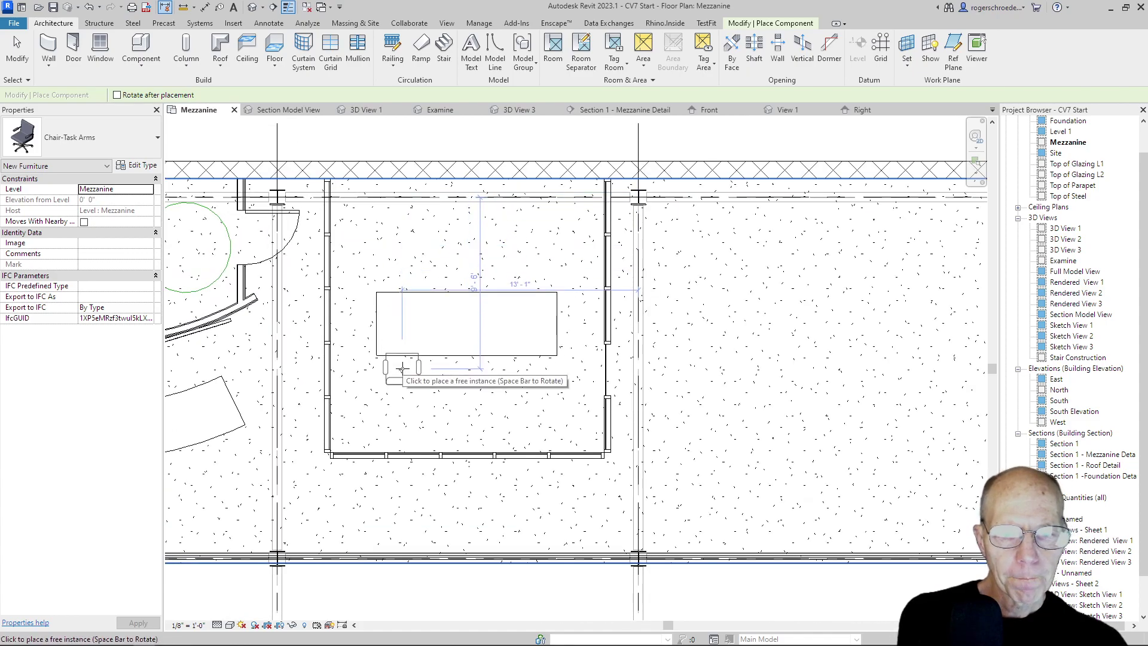
Step: Place four Chair-Task Arms chairs along the desk's lower side
left_click(402, 367)
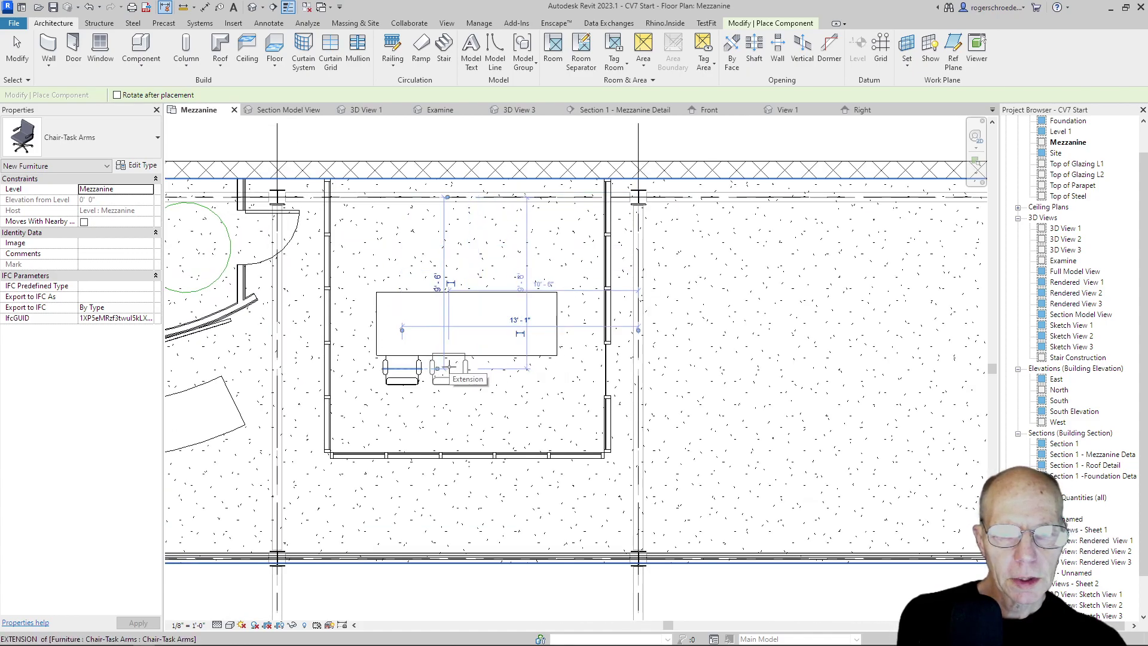
left_click(446, 367)
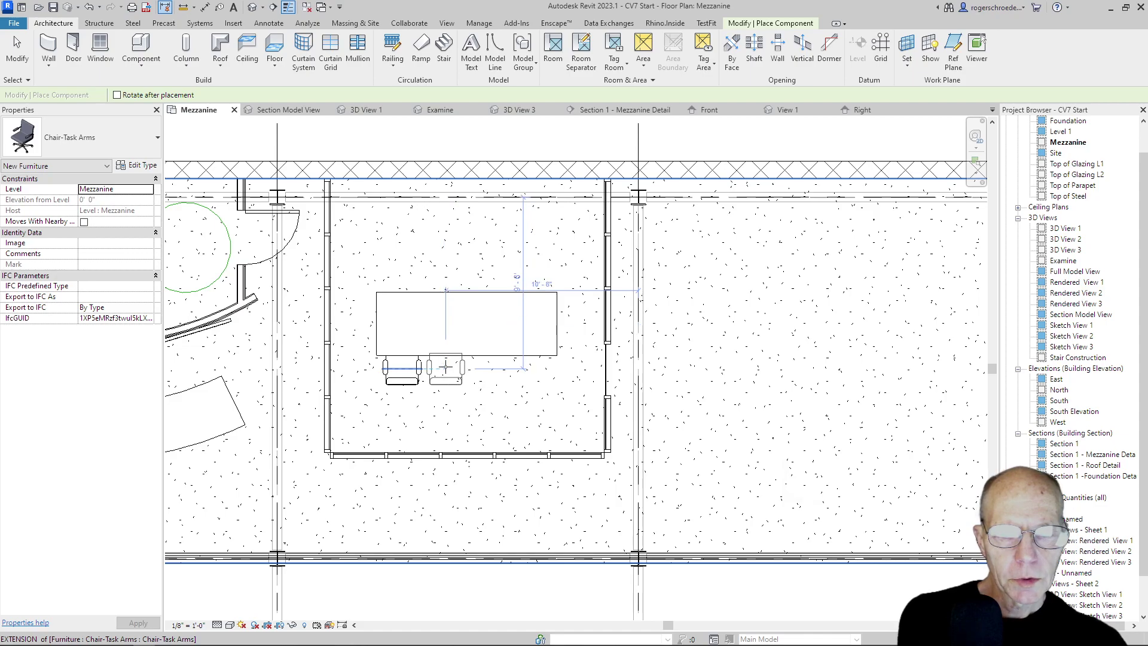
left_click(495, 370)
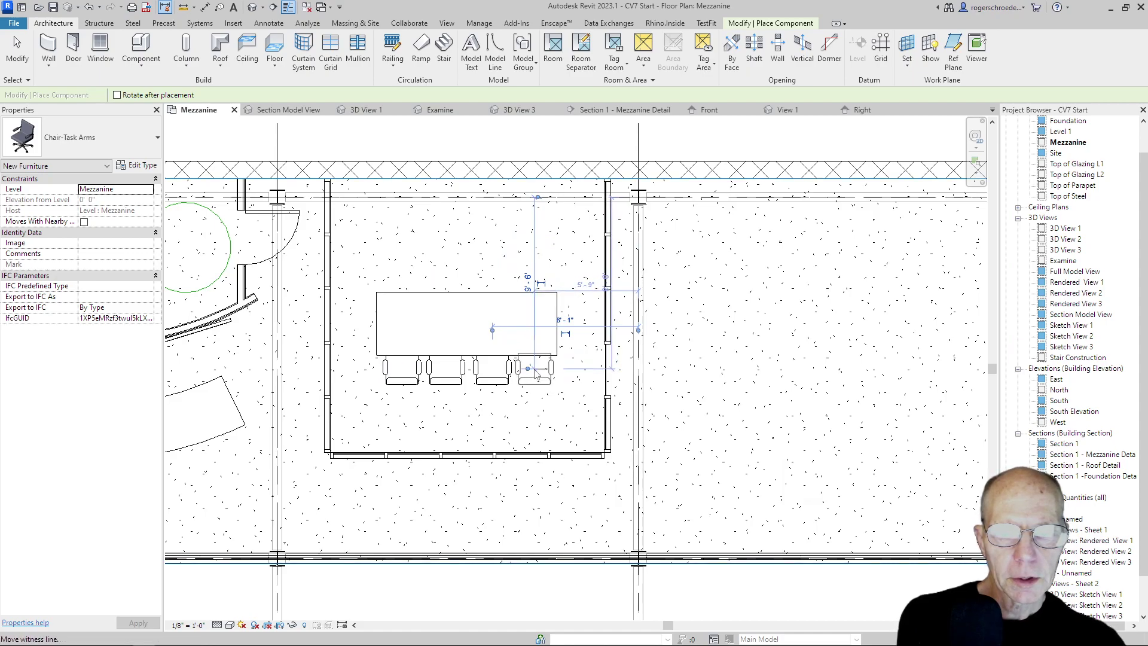
left_click(538, 372)
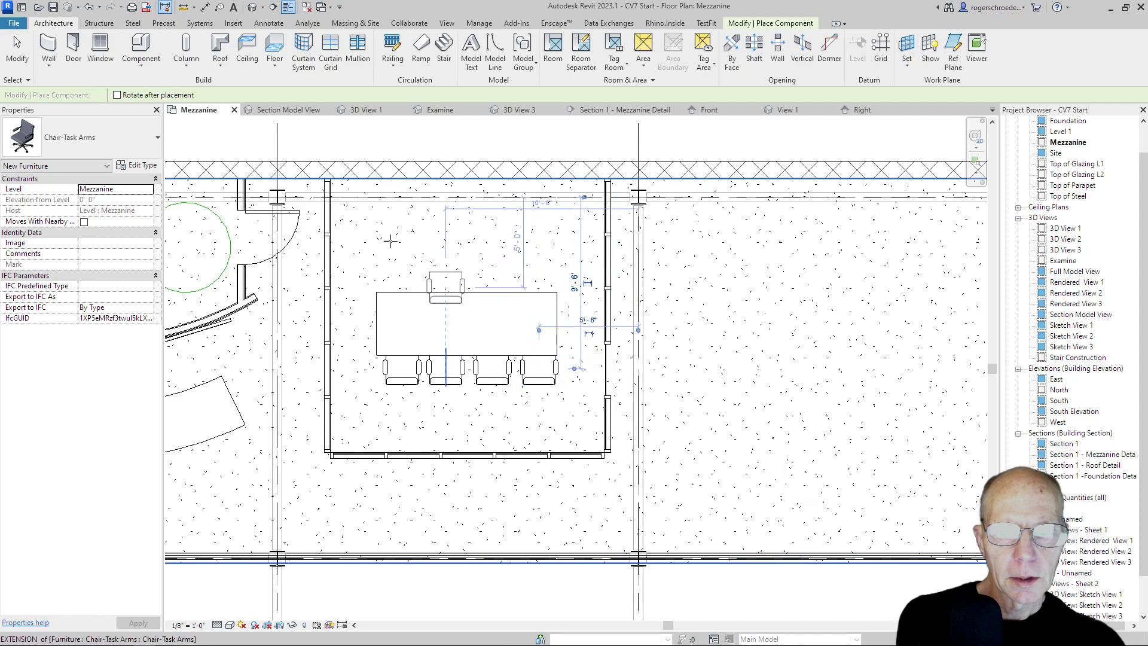
left_click(16, 47)
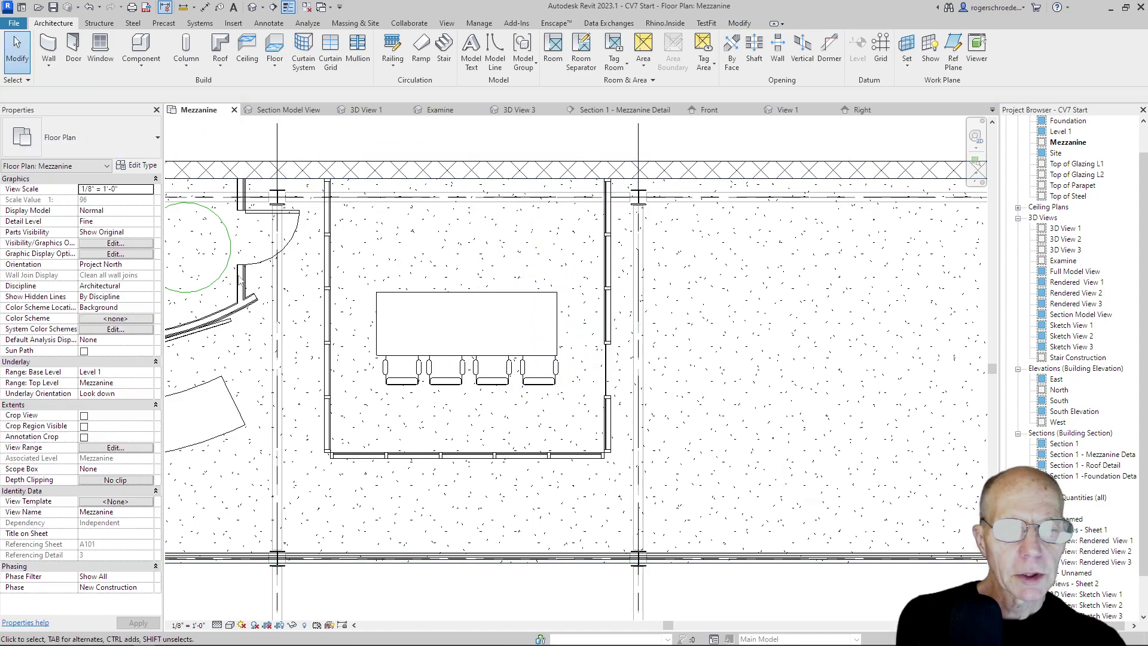
Step: Mirror-copy the four chairs across the desk's centre line onto its upper side
left_click_drag(303, 344, 610, 426)
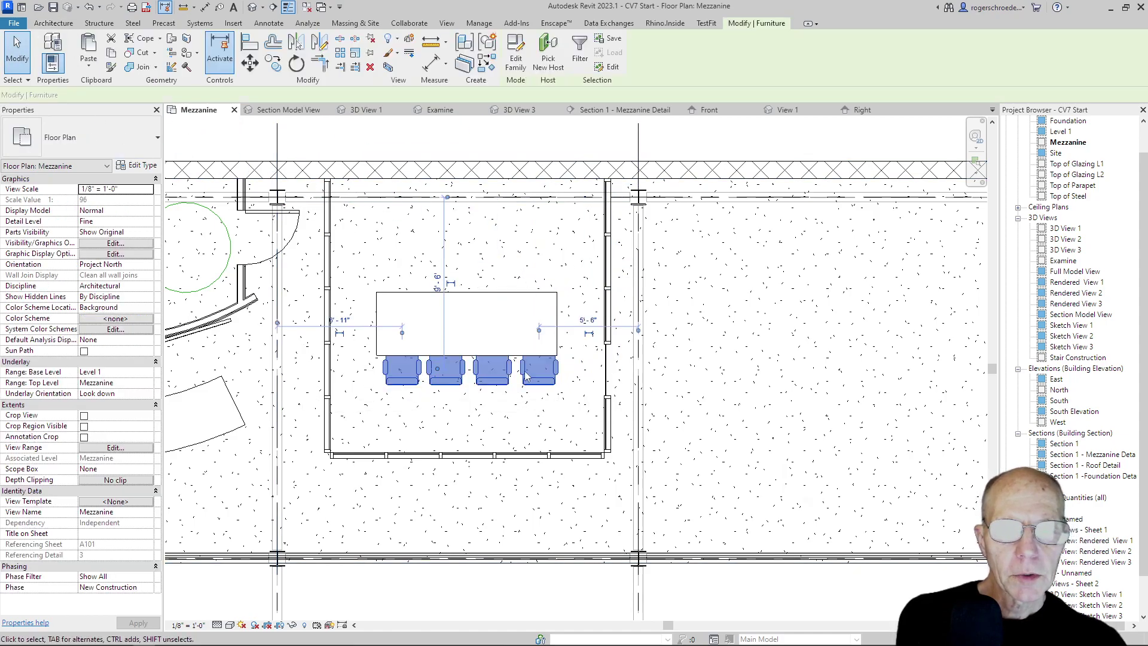
left_click(323, 42)
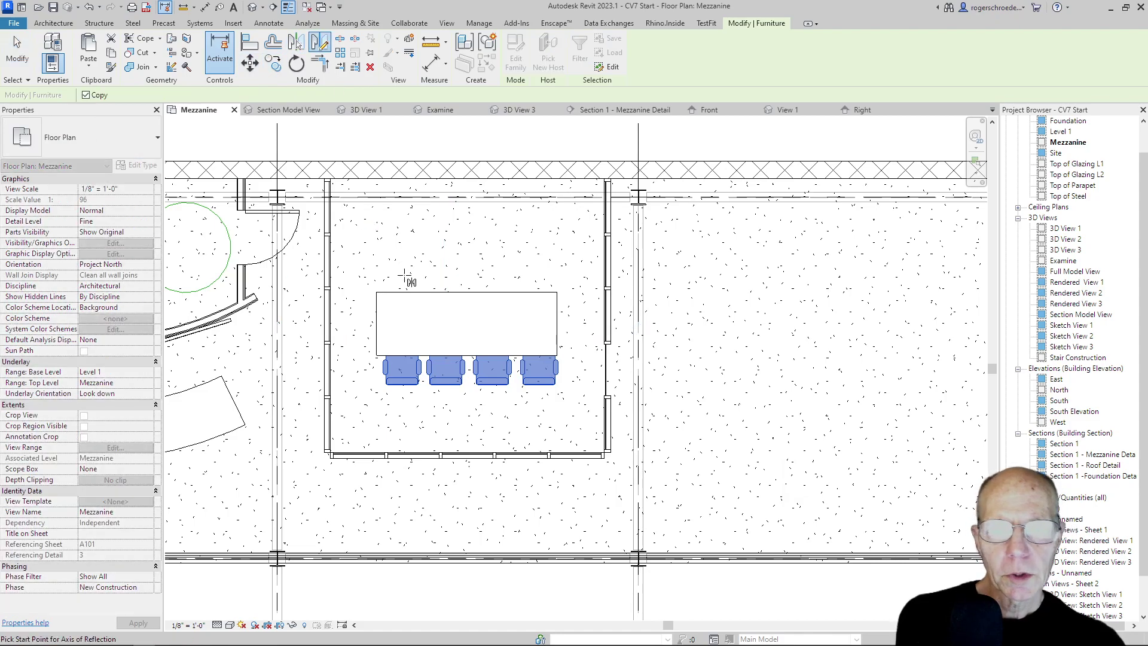
left_click(376, 323)
left_click(355, 322)
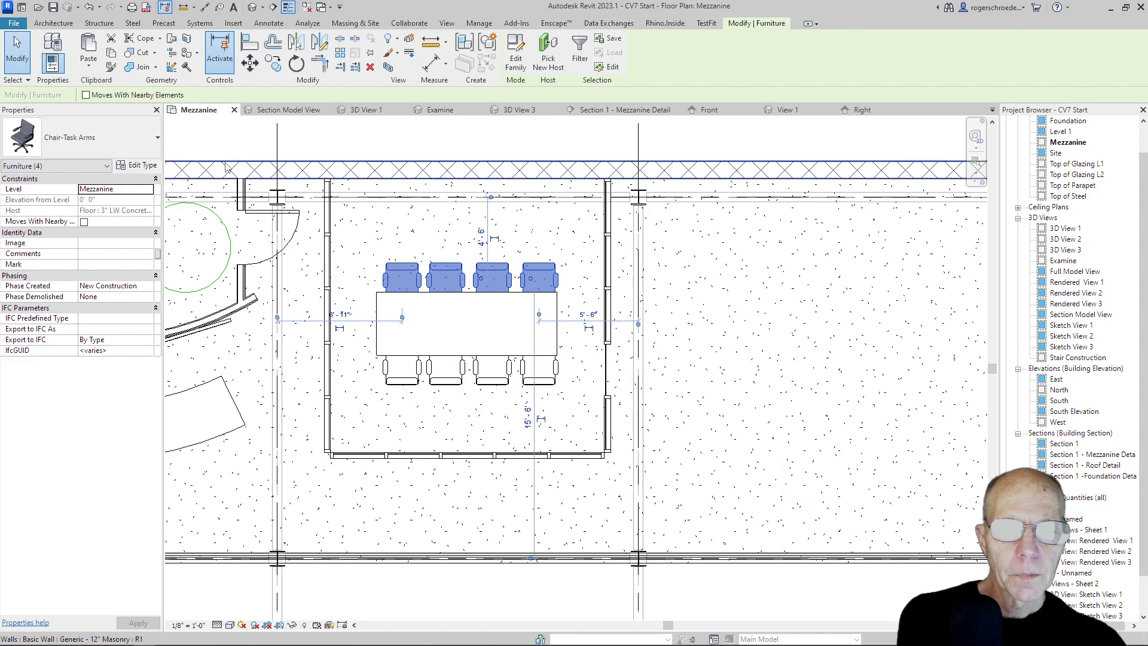
left_click(15, 66)
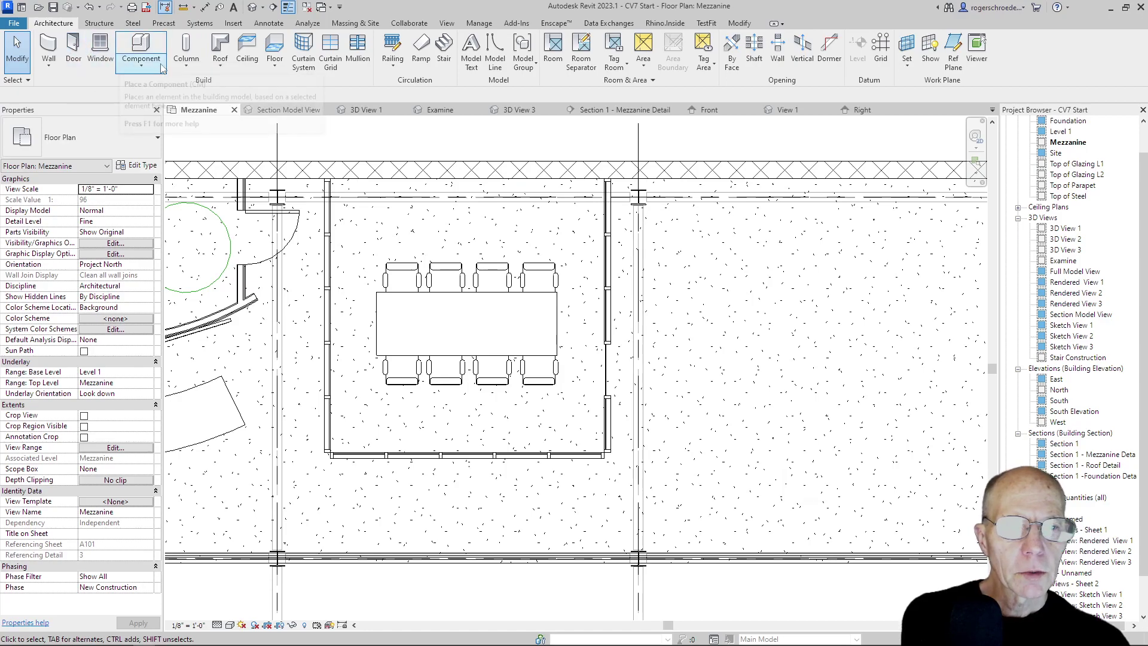
Step: Sketch a rectangular ceiling outline around the glass office
left_click(241, 67)
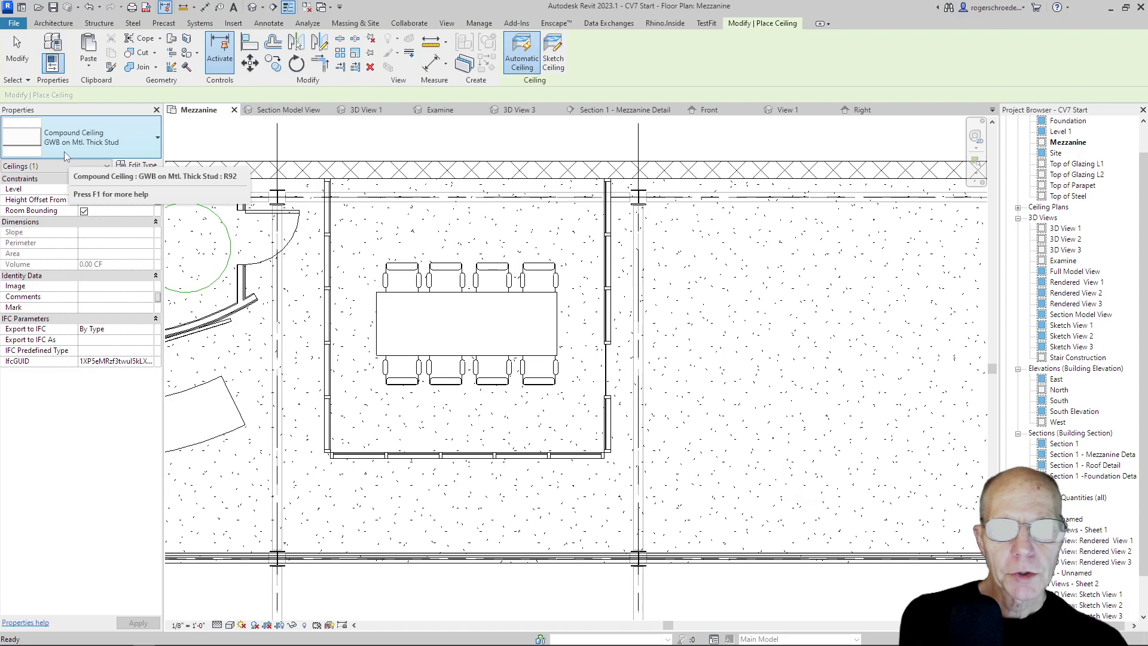
left_click(553, 60)
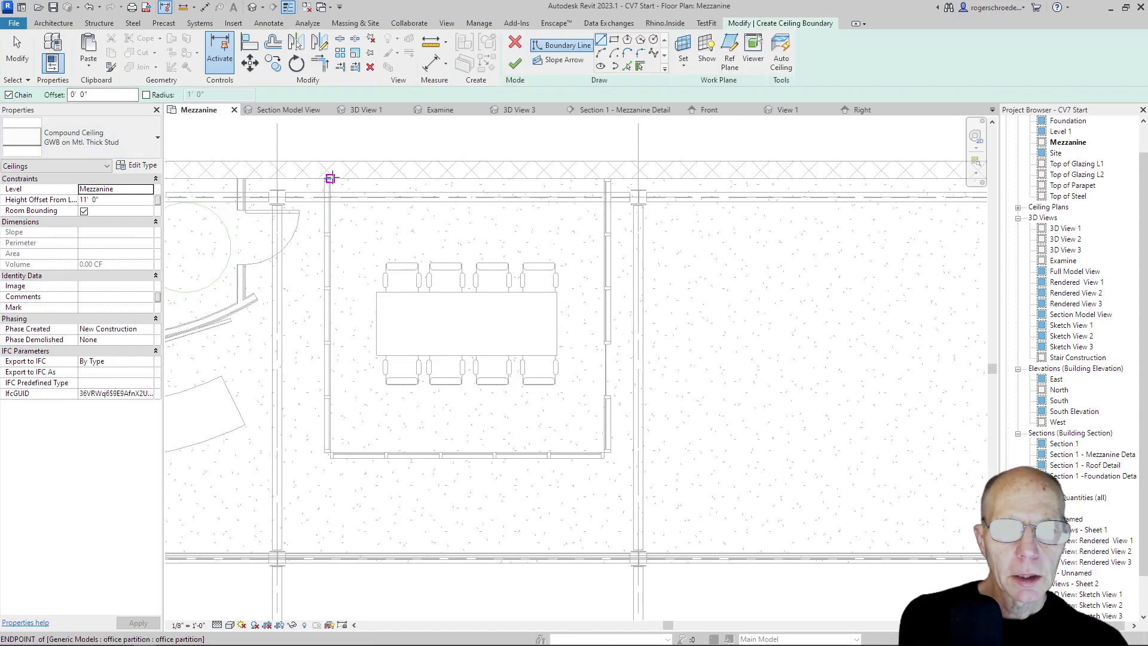
left_click(614, 41)
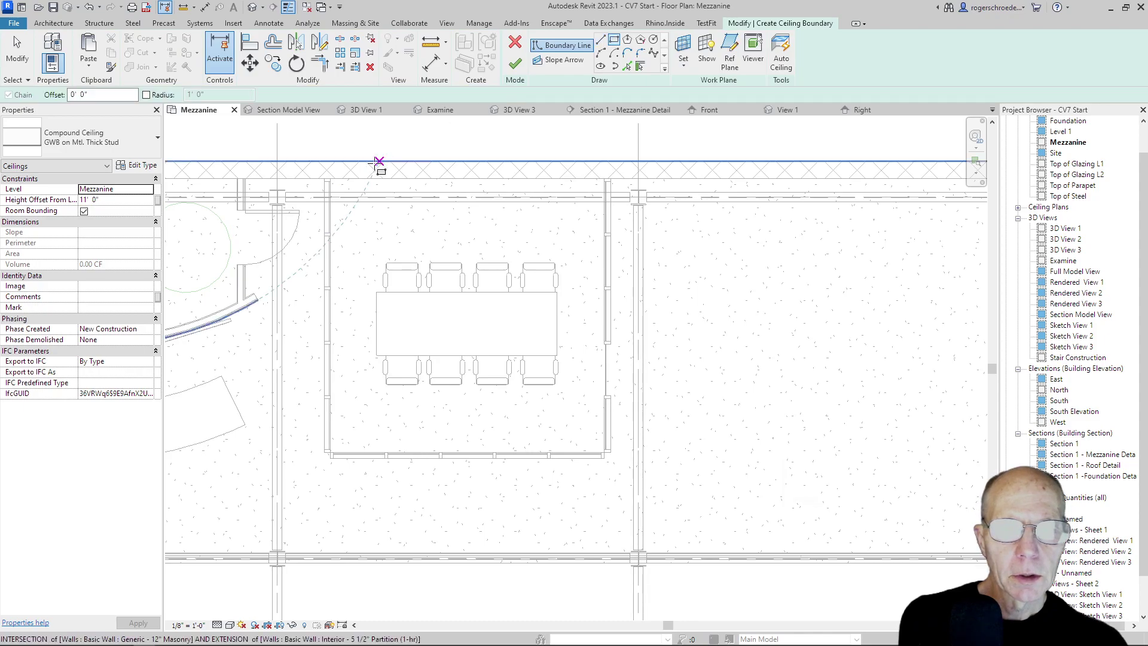
left_click(331, 177)
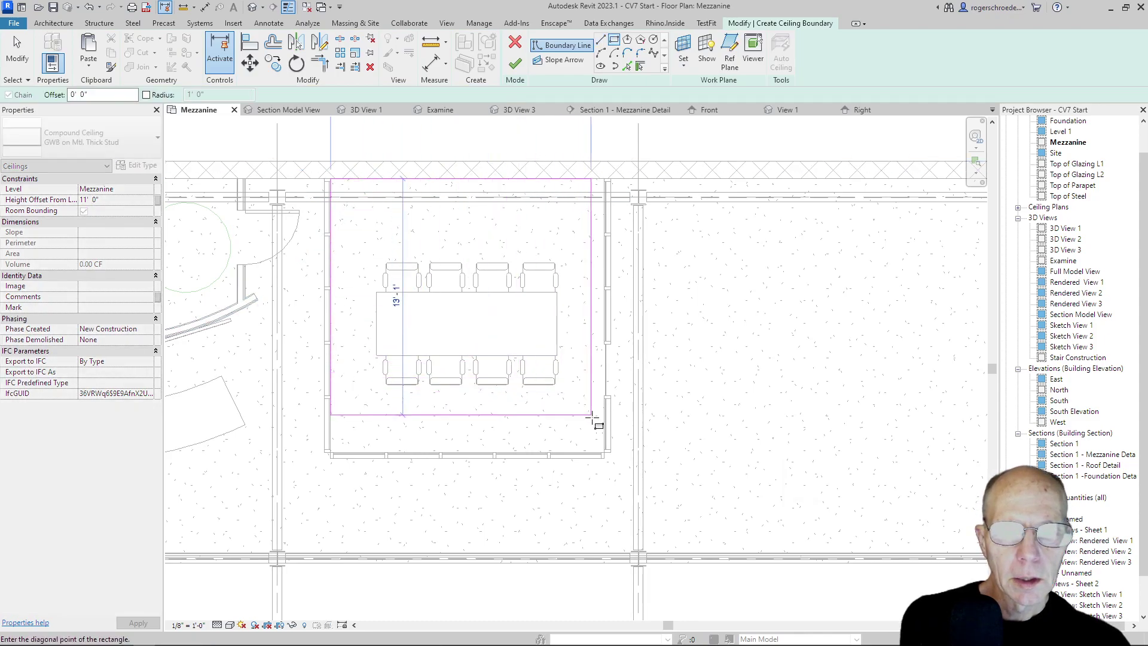
left_click(604, 452)
left_click(605, 452)
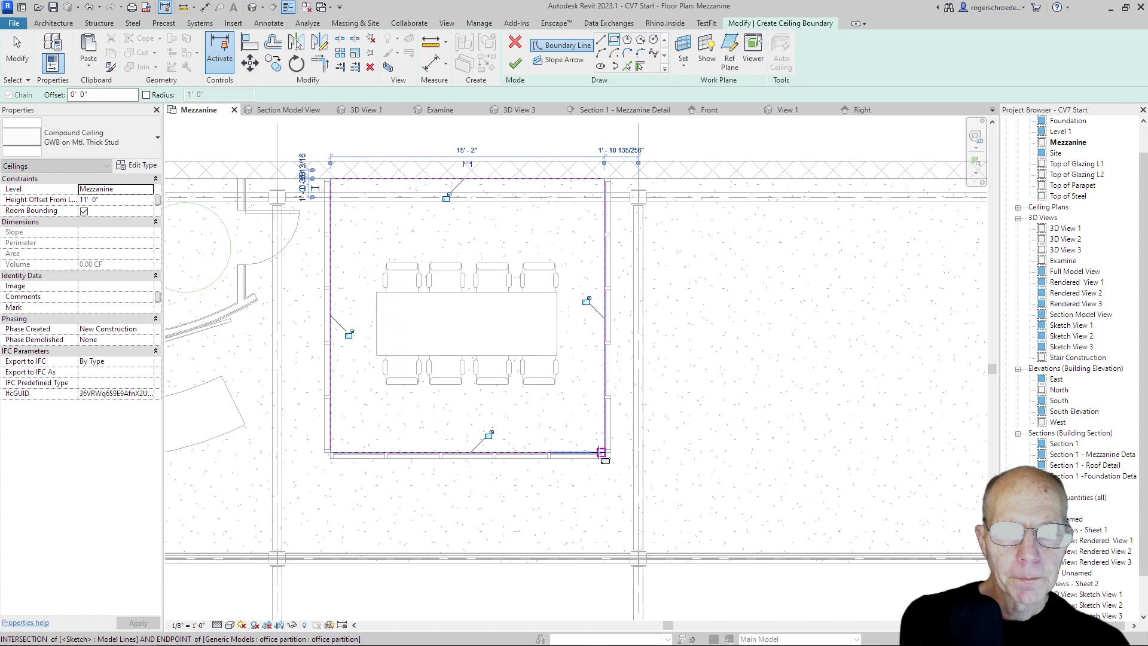
Step: Set the GWB on Mtl. Thick Stud ceiling's height offset to 10', finish it, and view 3D View 1
left_click(84, 200)
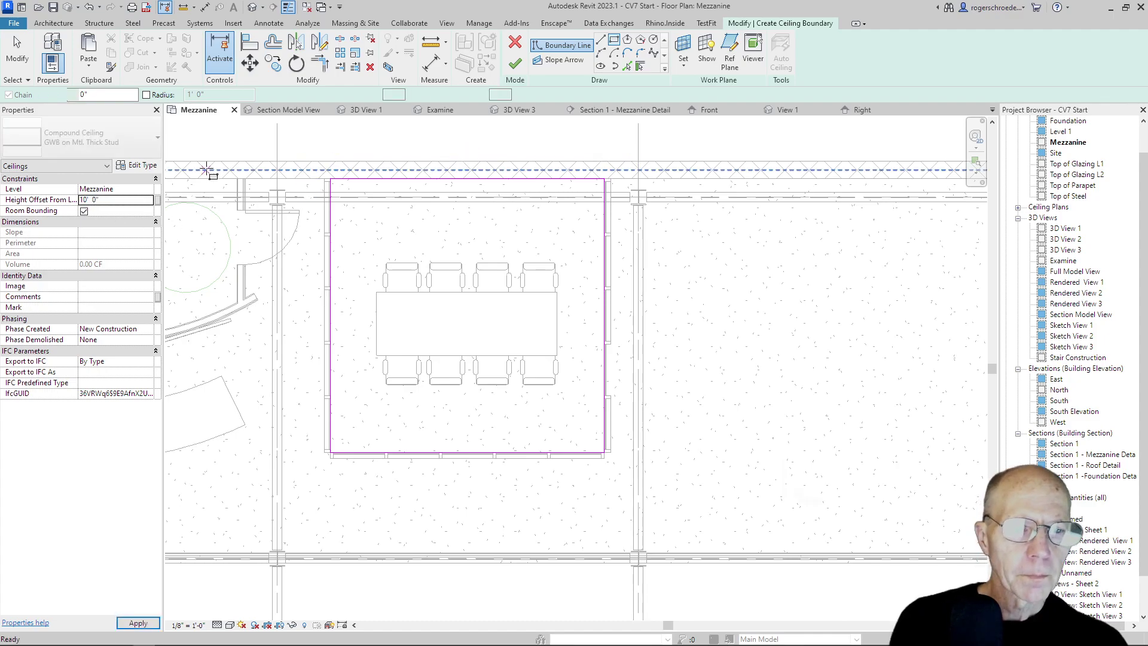
left_click(512, 73)
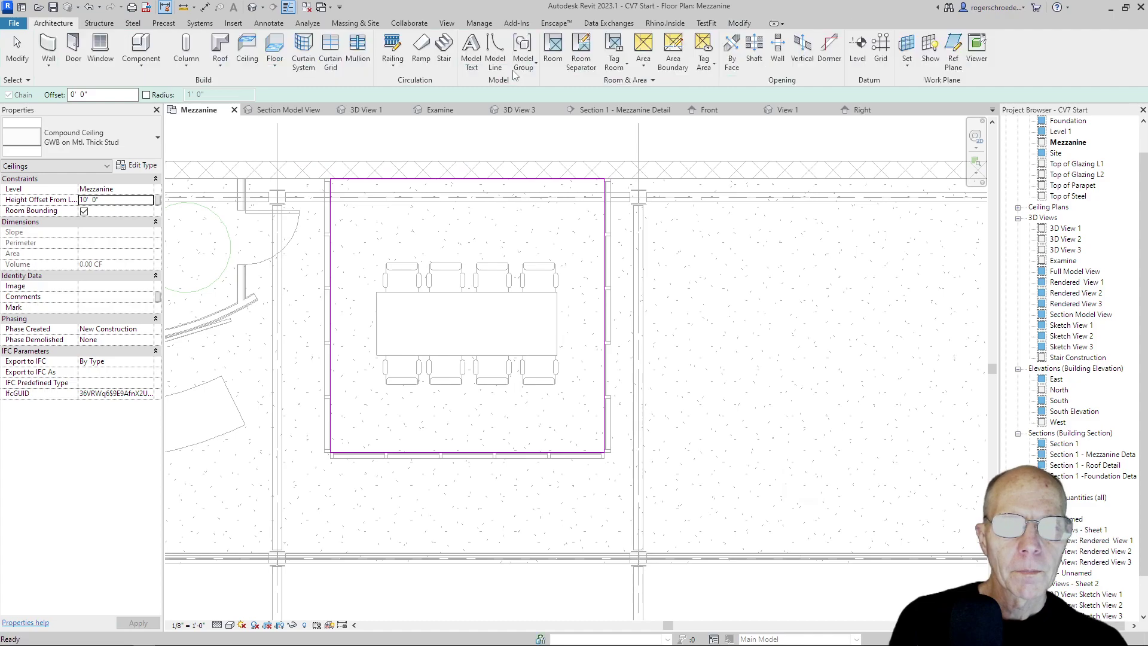
left_click(357, 110)
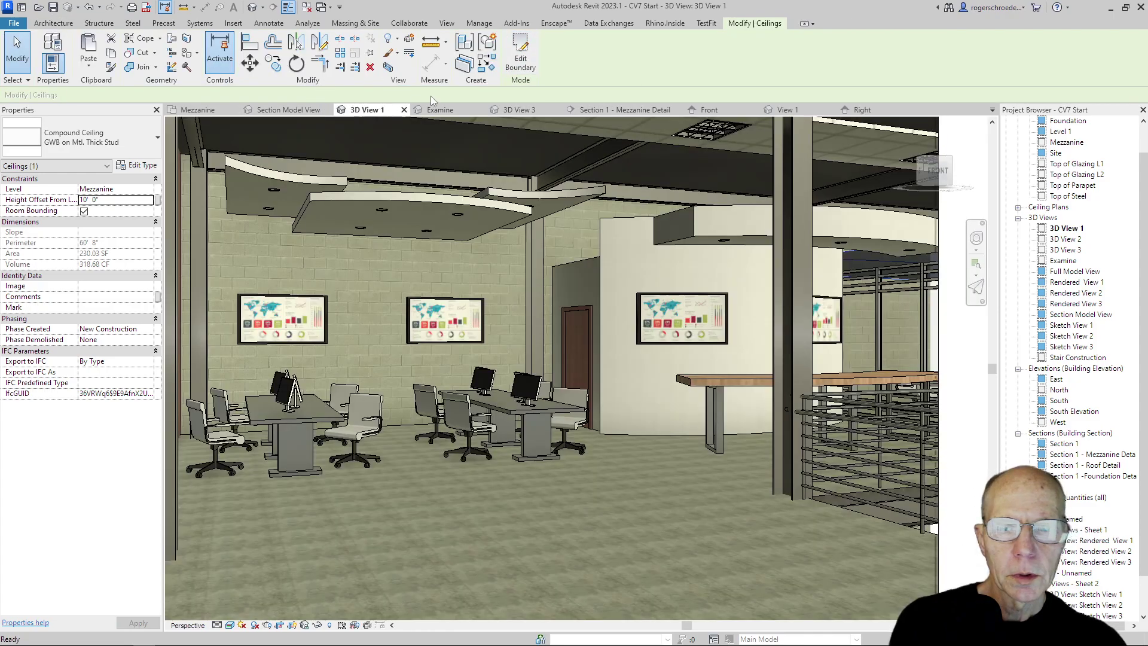
Step: In 3D View 3, change the office ceiling to GWB on Mtl. Stud with a 9' height offset
left_click(512, 108)
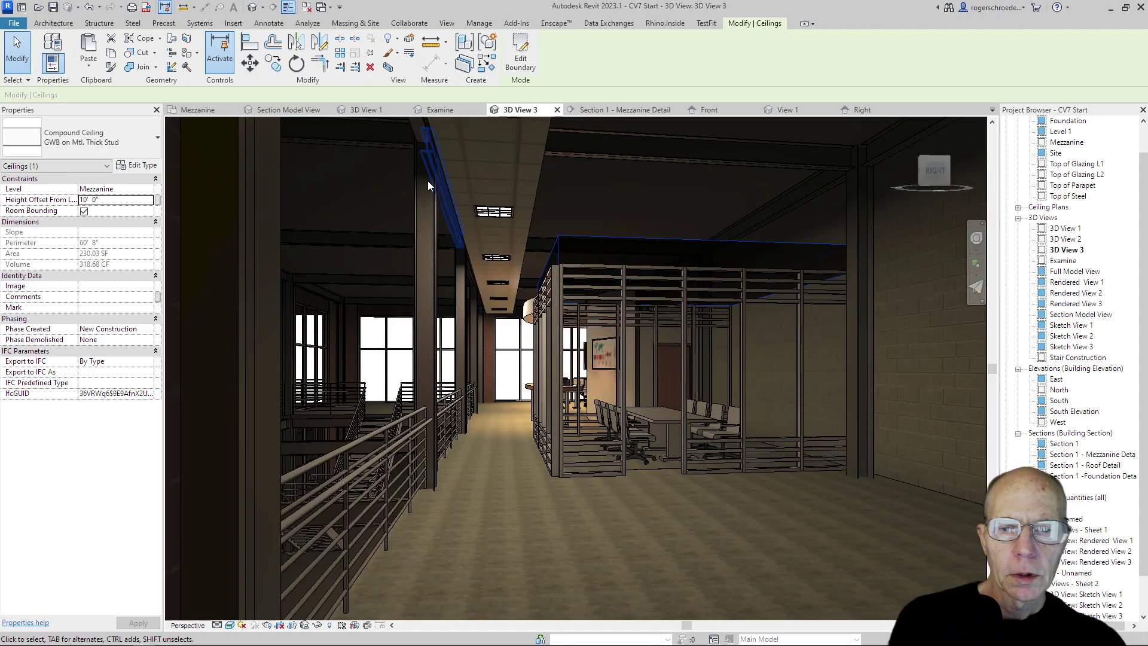
key("Escape")
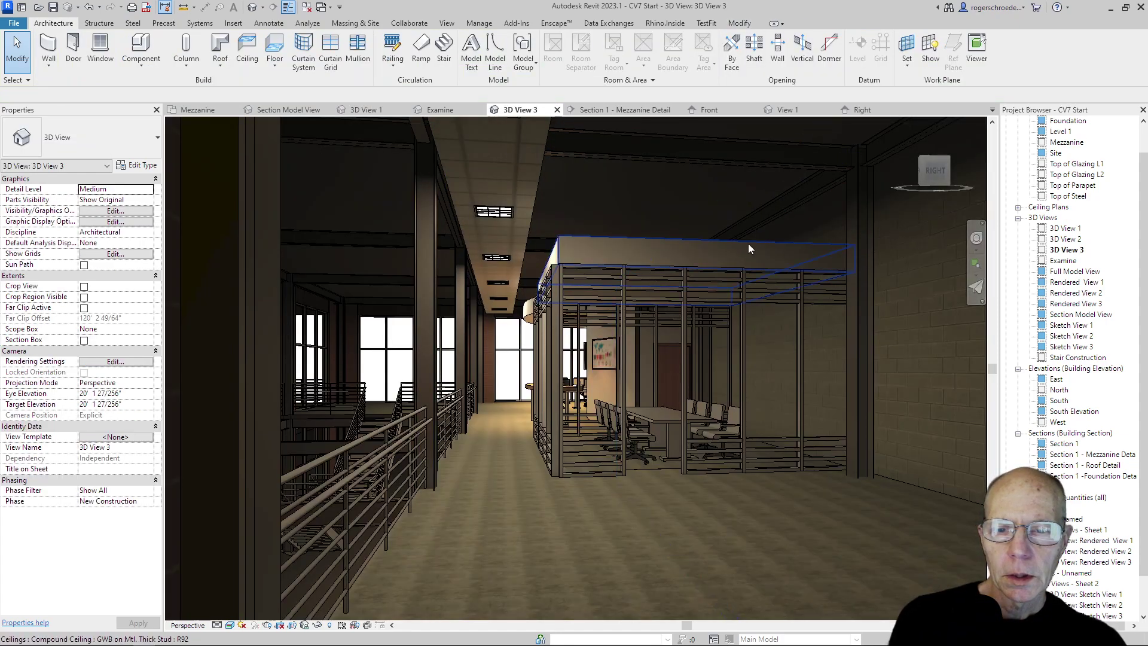
left_click(706, 242)
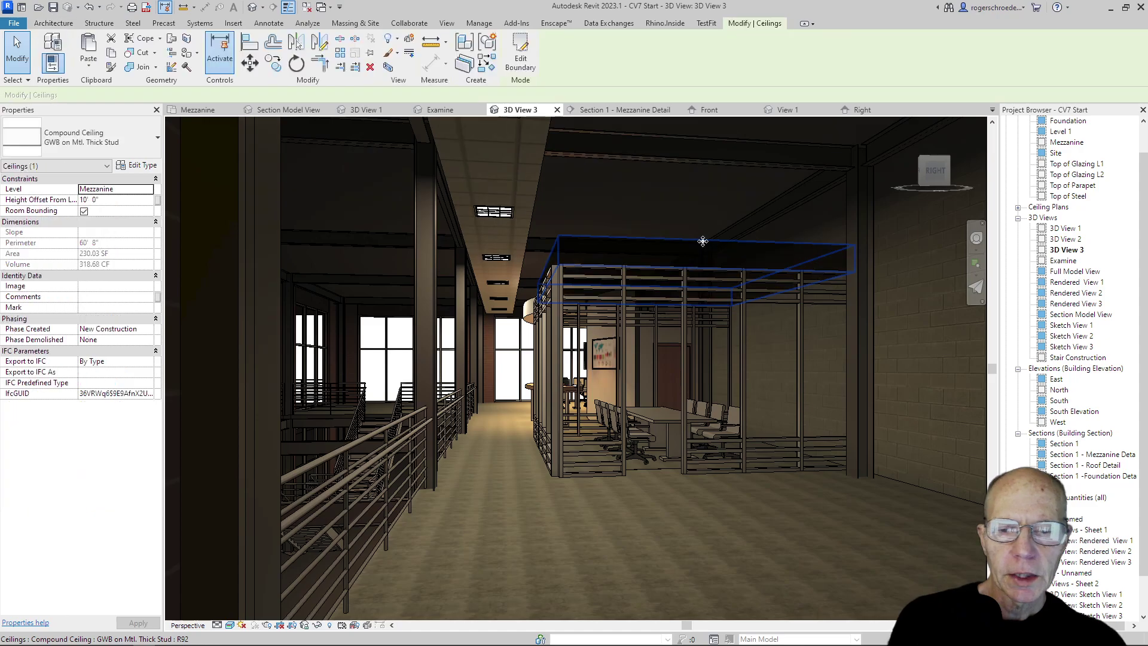
left_click(117, 133)
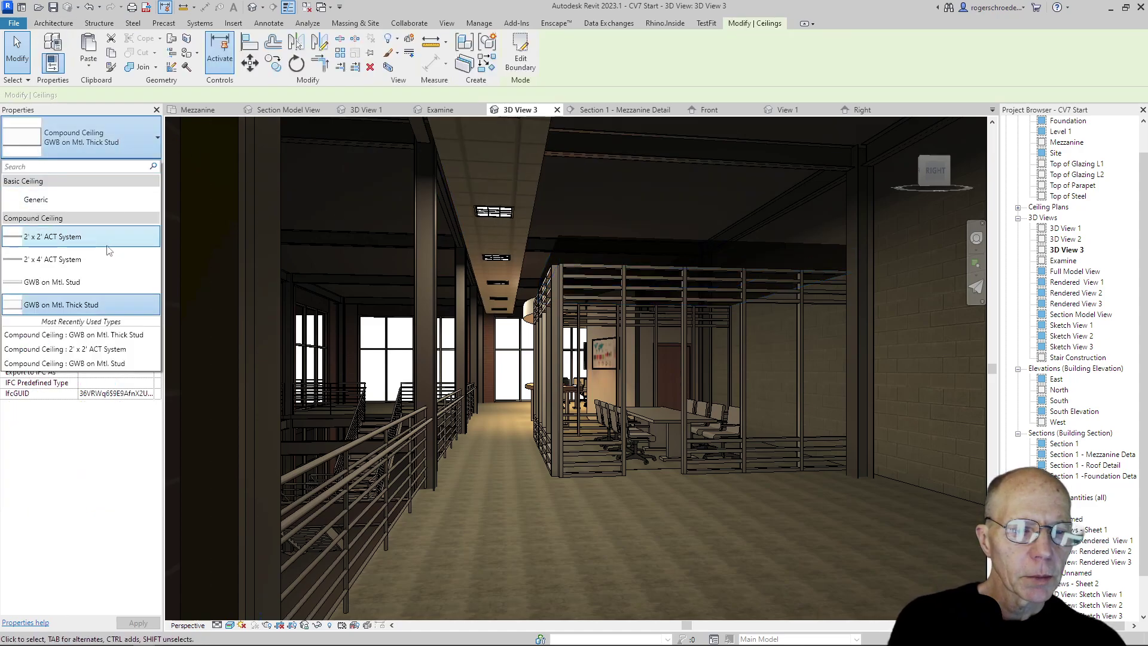
left_click(93, 281)
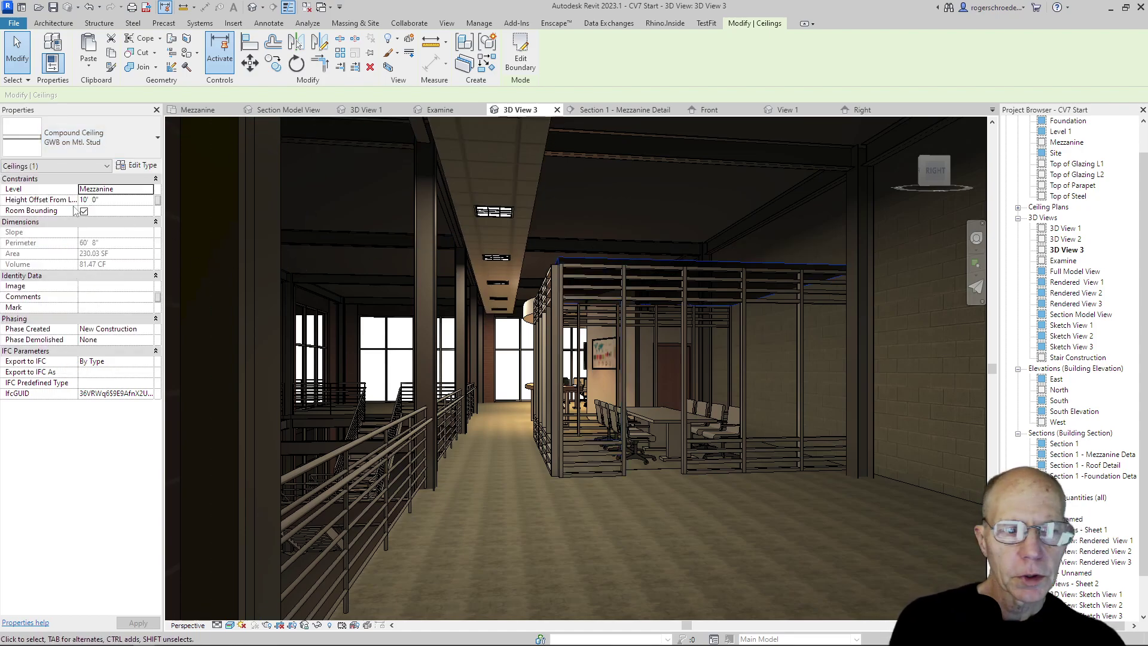
left_click(94, 201)
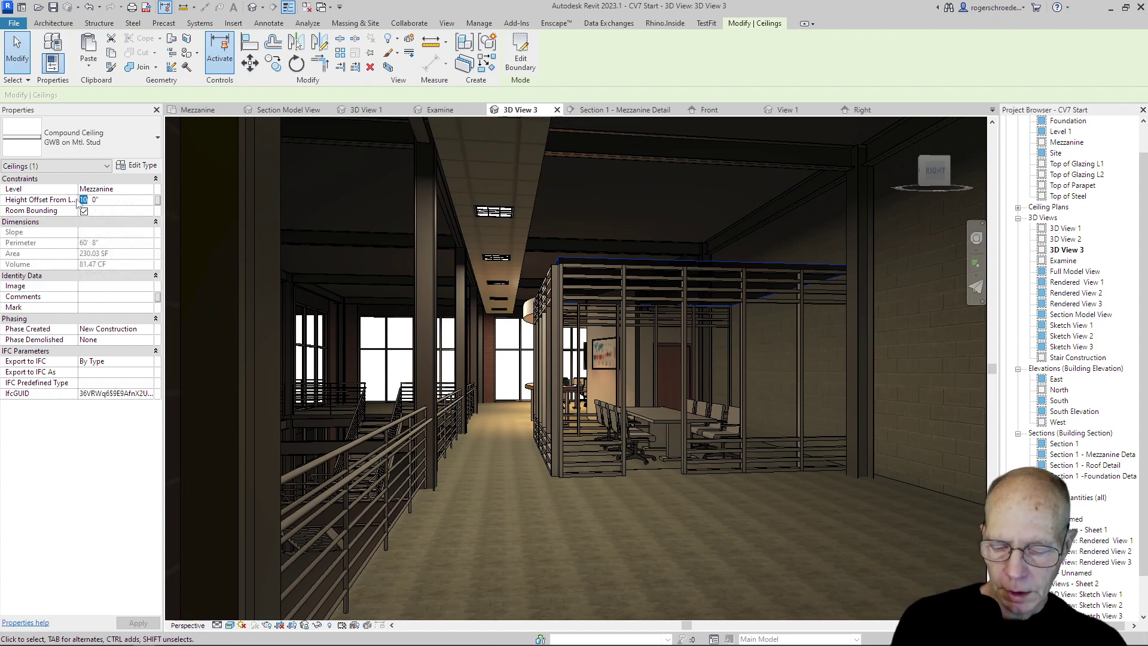
type("9")
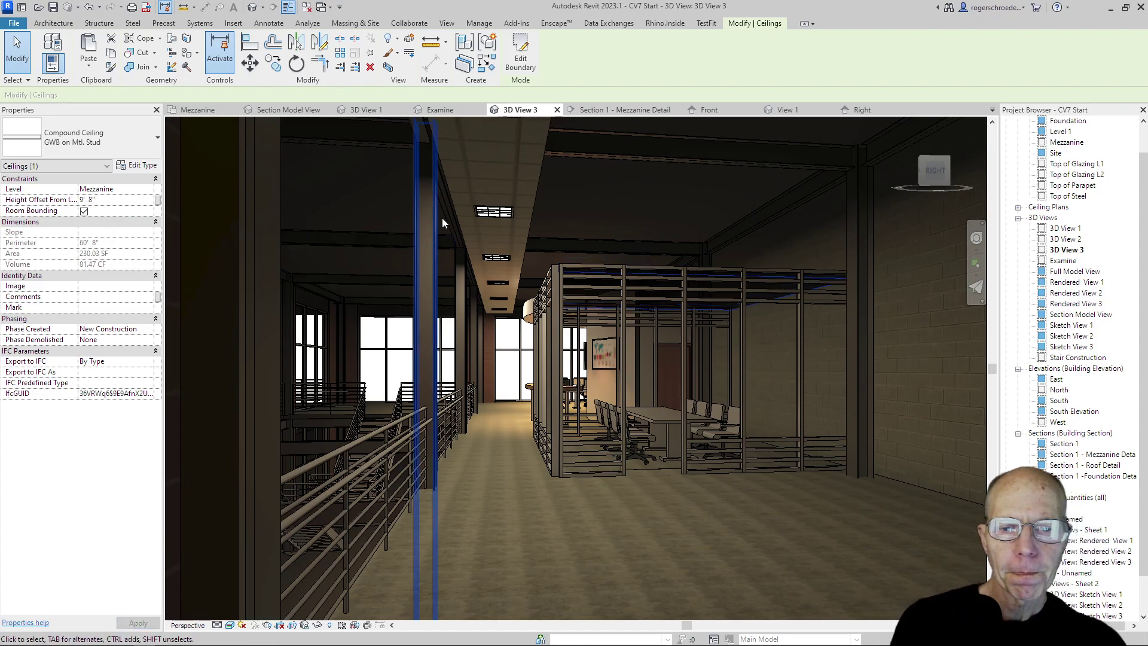
left_click(617, 209)
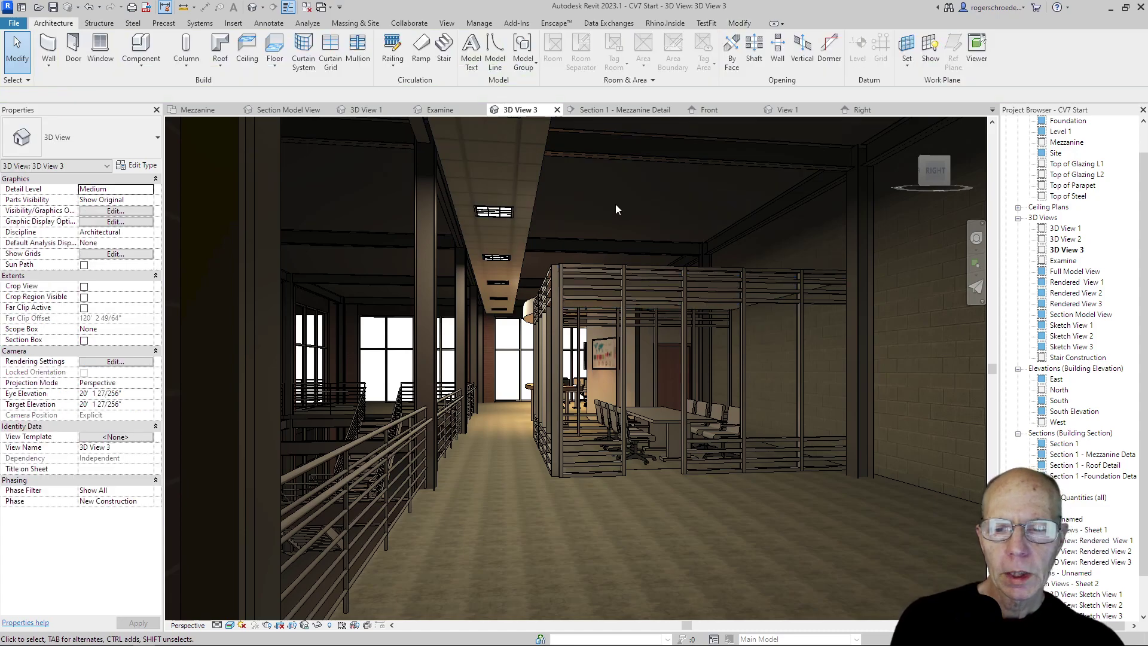
scroll(706, 340, "up", 4)
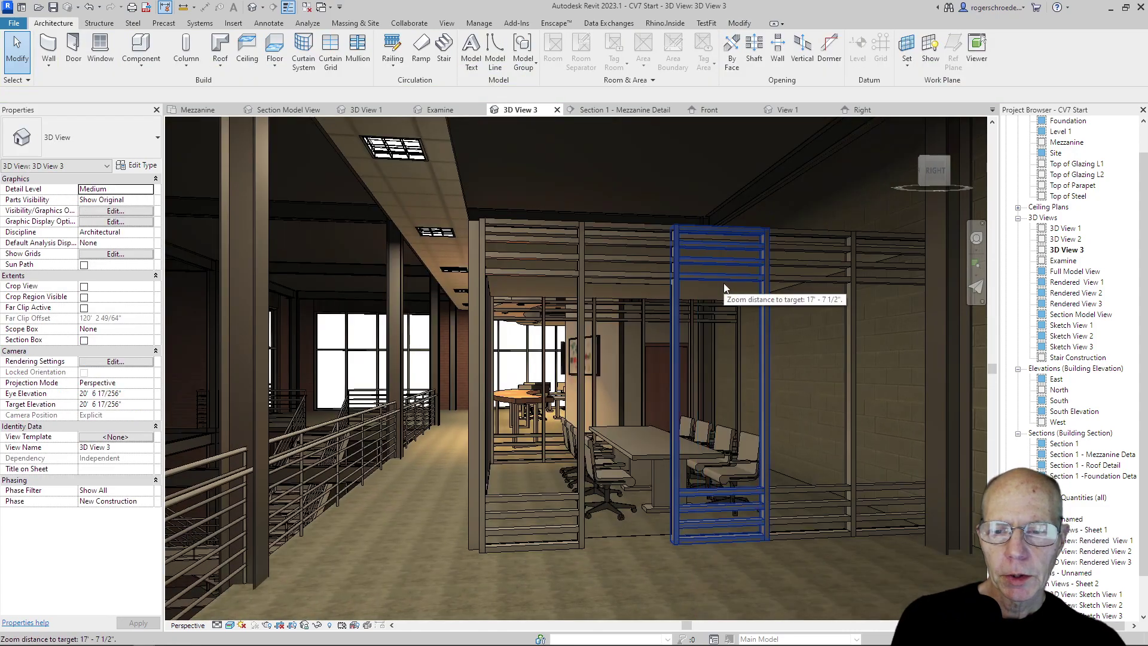